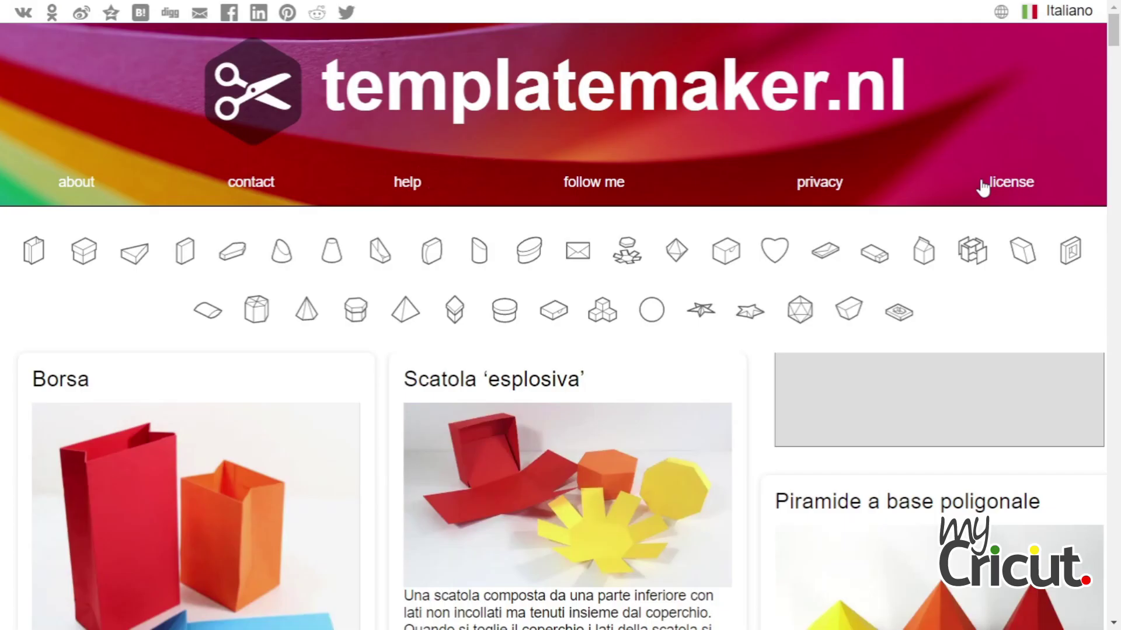
# Browse the template catalogue for the Busta (classic letter envelope) model and open its full options
pyautogui.scroll(-15, 688, 369)
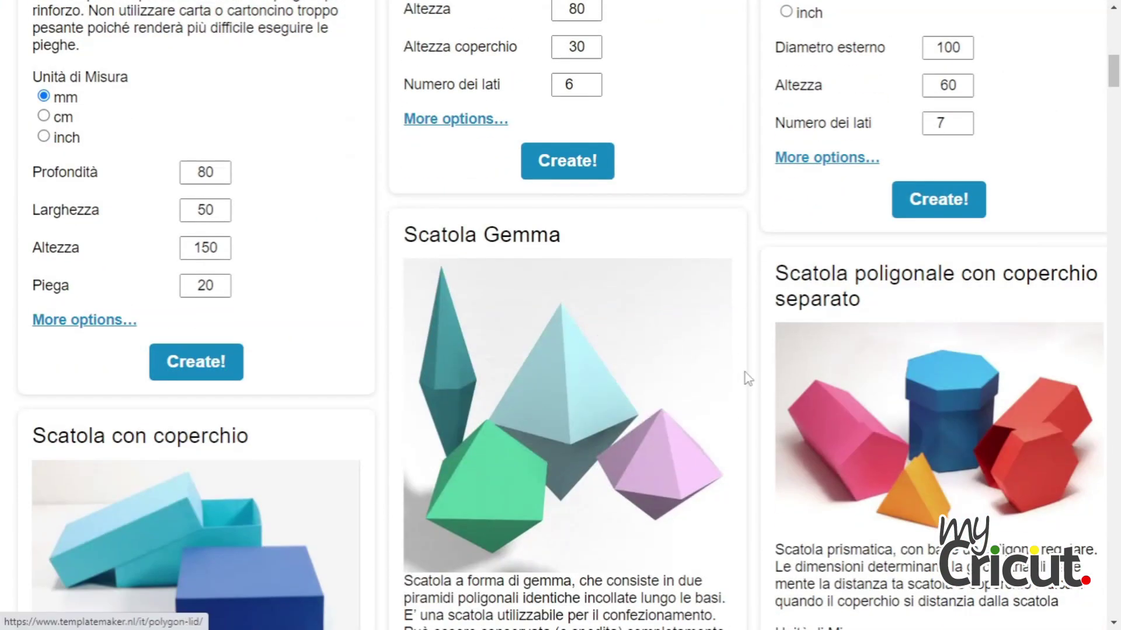
pyautogui.scroll(-10, 714, 381)
pyautogui.scroll(-4, 714, 381)
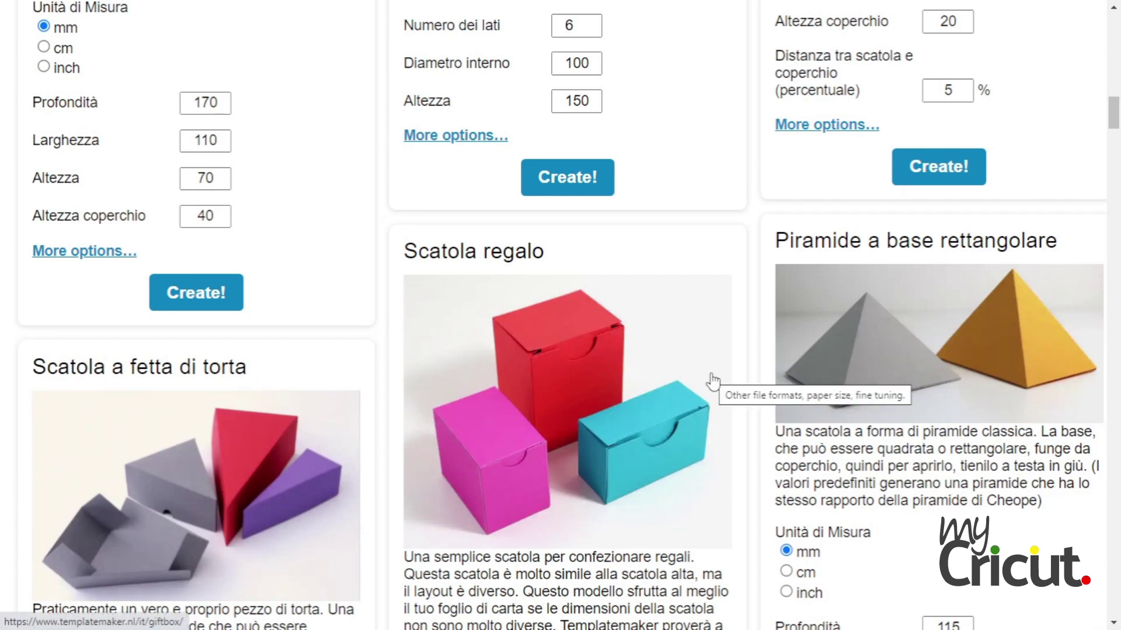
pyautogui.scroll(-10, 713, 382)
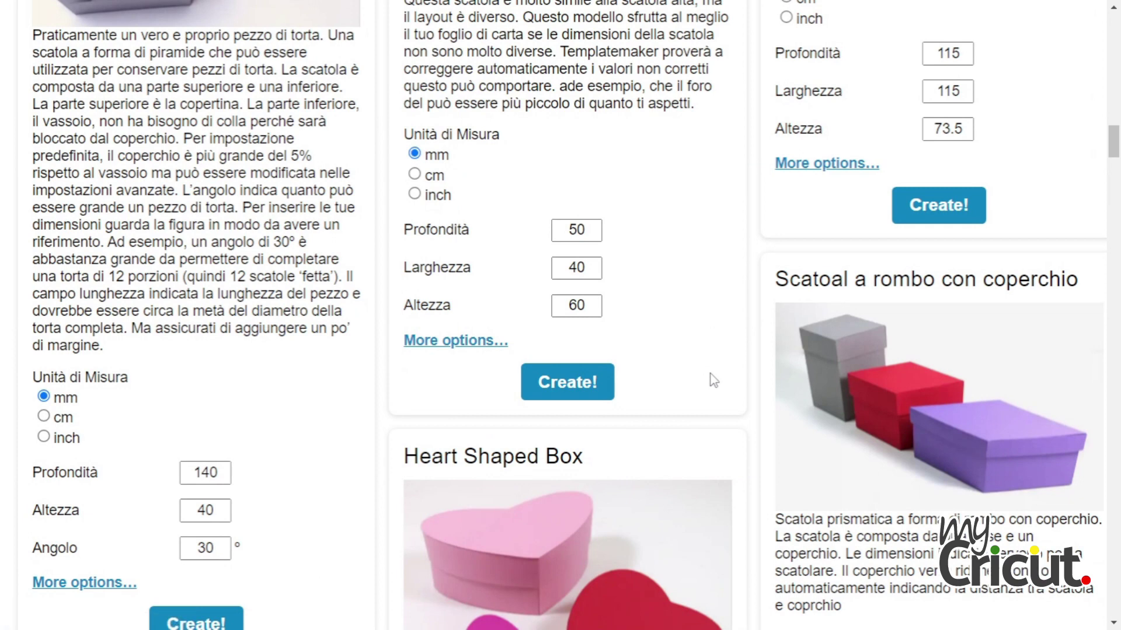
pyautogui.scroll(-20, 713, 381)
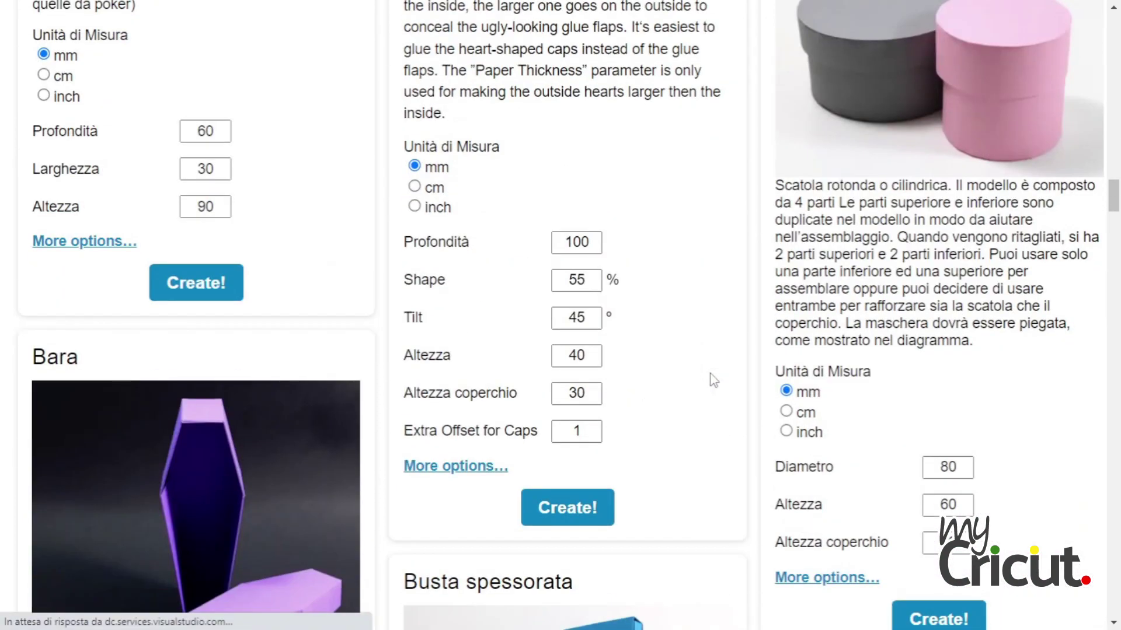
pyautogui.scroll(-20, 712, 382)
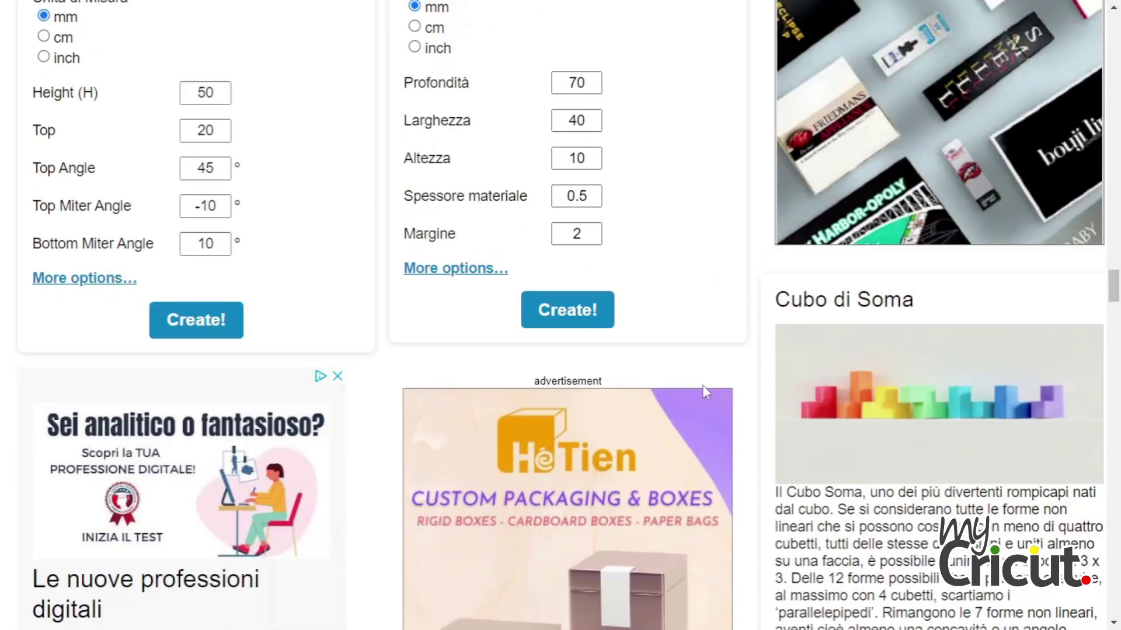
pyautogui.scroll(-20, 704, 399)
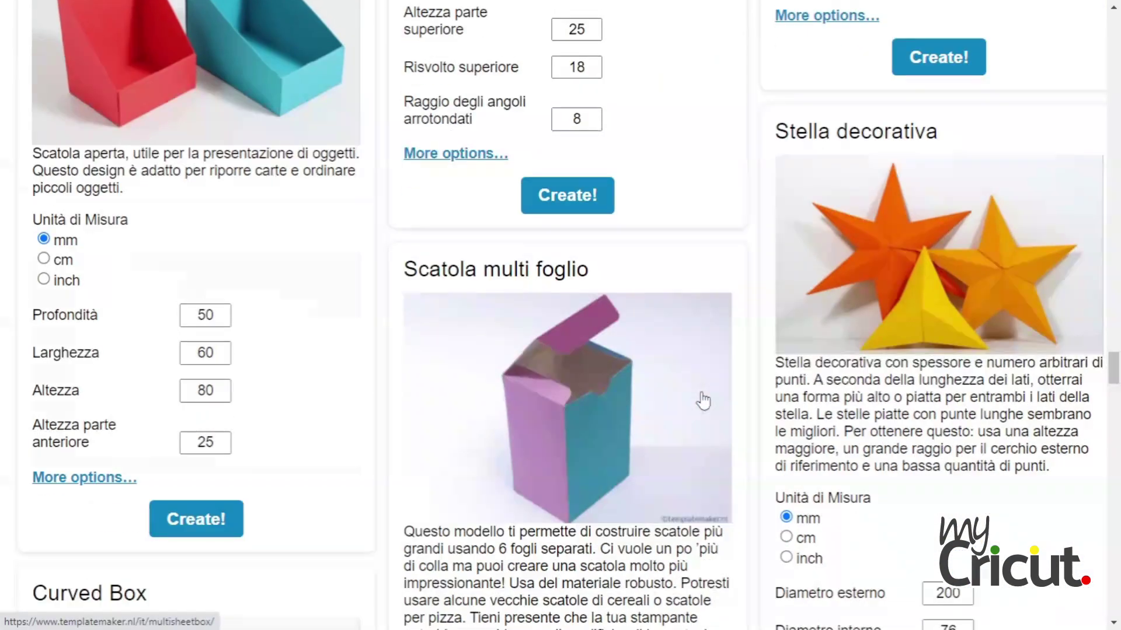
pyautogui.scroll(-20, 705, 399)
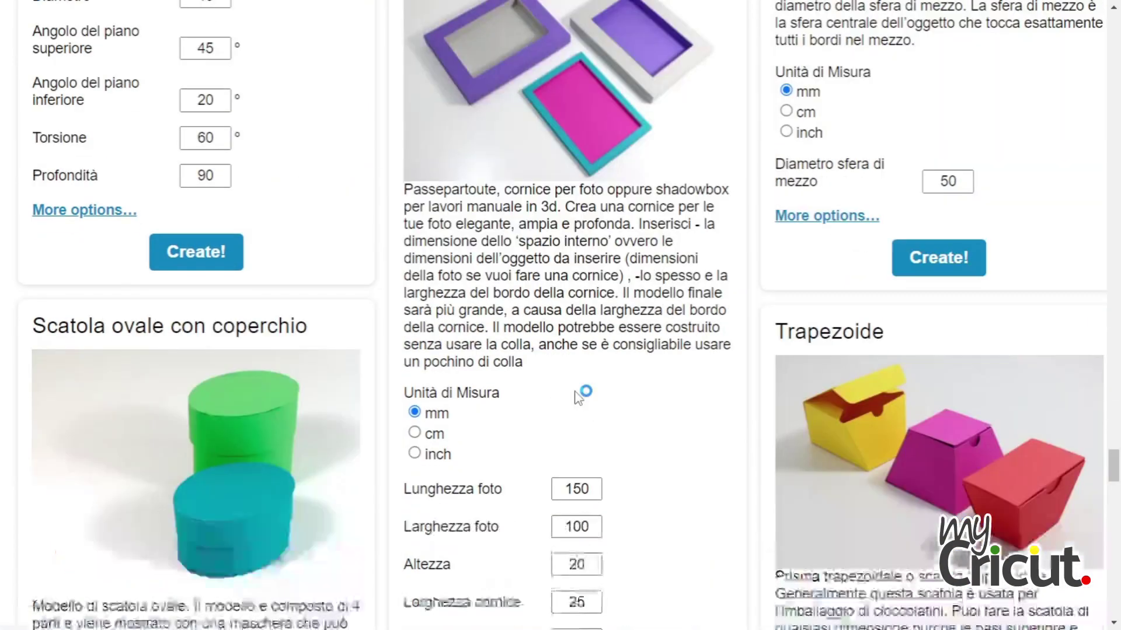
pyautogui.scroll(-13, 574, 391)
pyautogui.scroll(6, 192, 402)
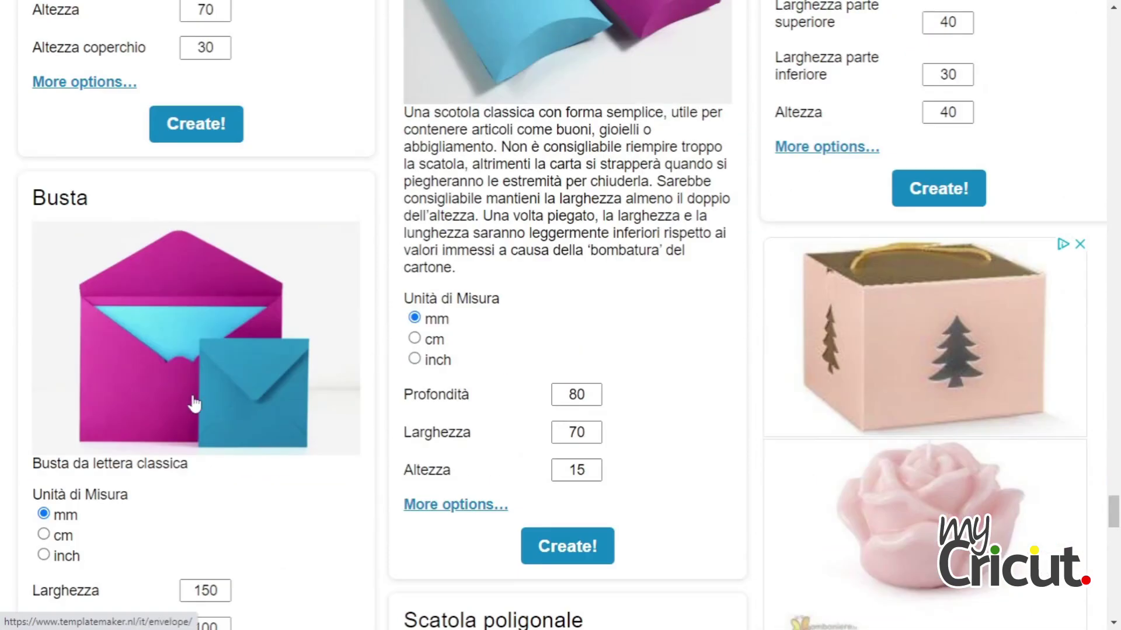
pyautogui.scroll(-3, 175, 394)
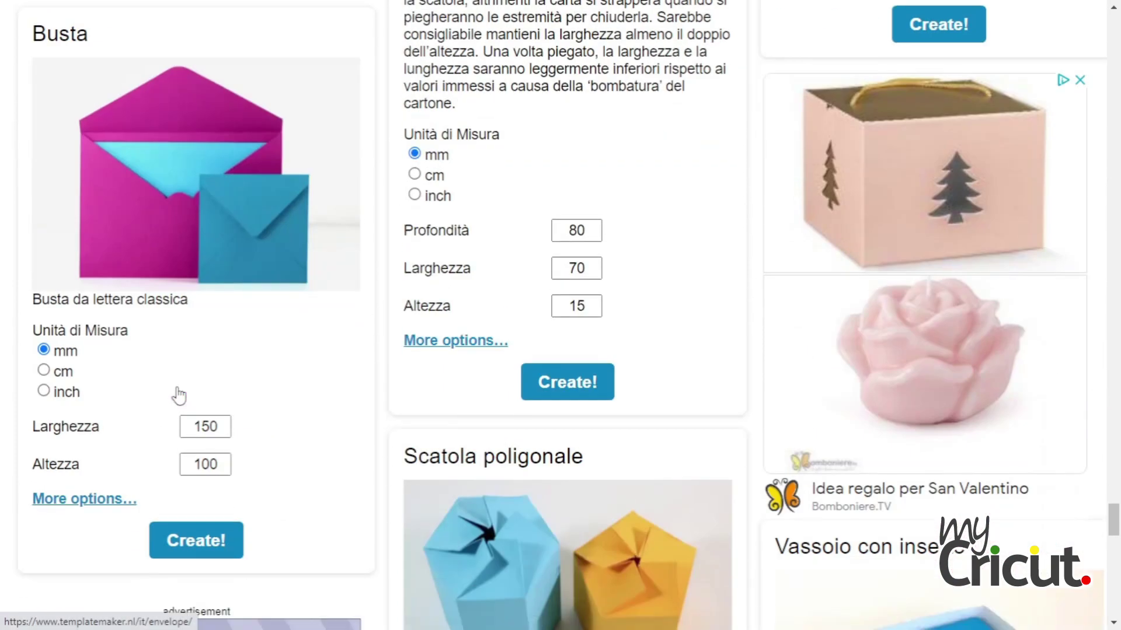
pyautogui.click(79, 500)
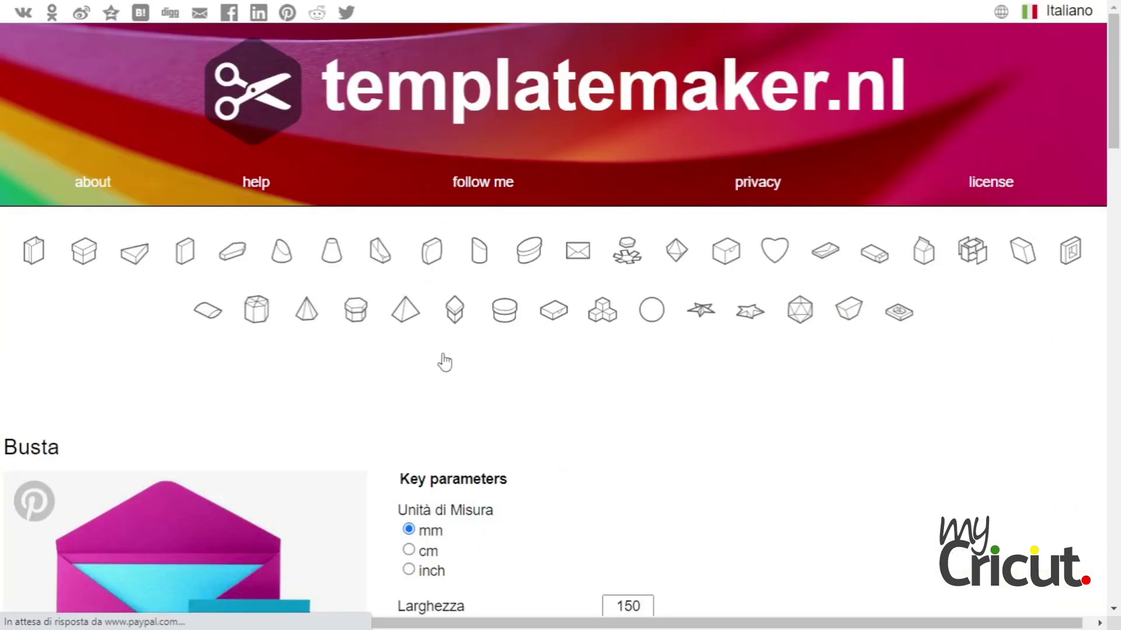
# Switch the envelope's unit of measure to cm and set its width to 13.5 and height to 8.5
pyautogui.scroll(-3, 450, 357)
pyautogui.scroll(-2, 465, 338)
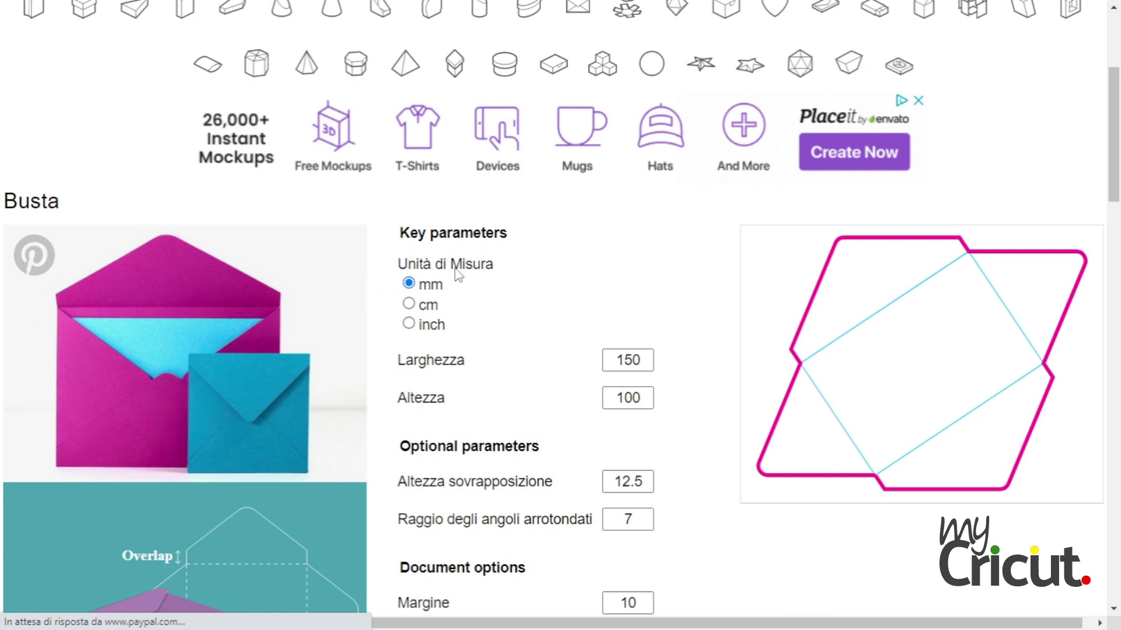
pyautogui.click(408, 304)
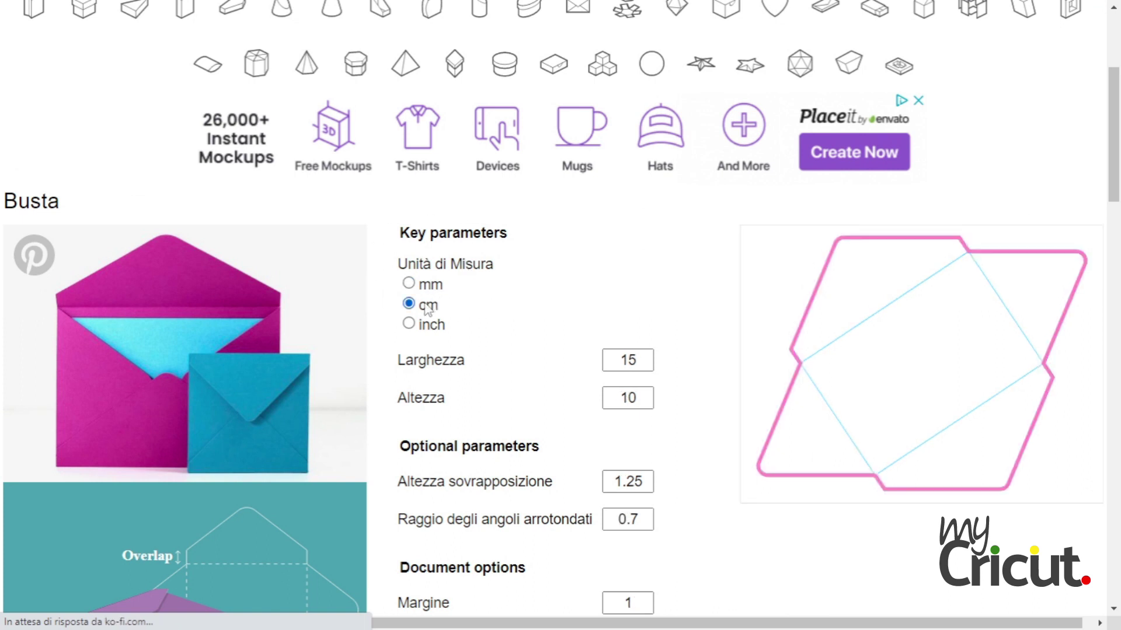
pyautogui.moveTo(641, 360); pyautogui.dragTo(611, 361)
pyautogui.write('13.5')
pyautogui.press('Tab')
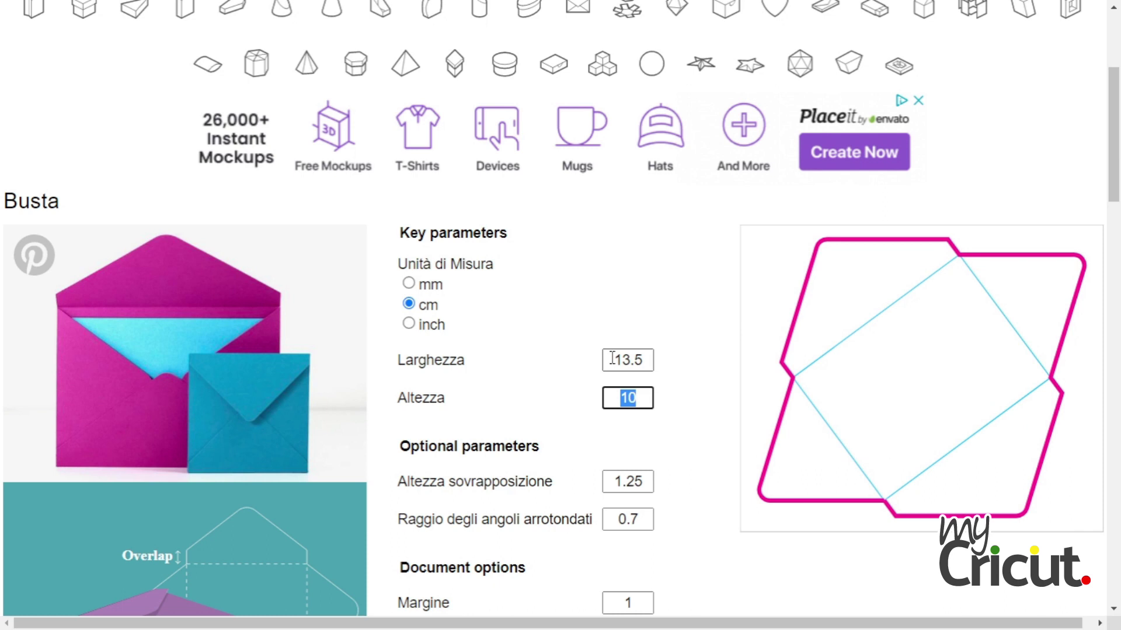
pyautogui.write('8.5')
pyautogui.click(633, 359)
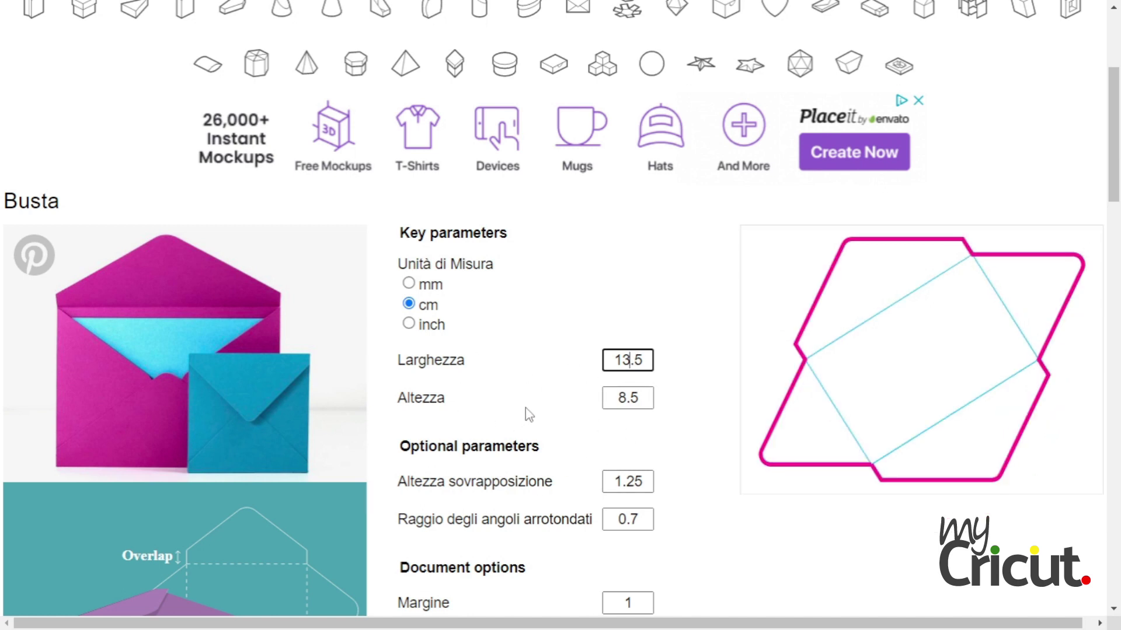
# Generate the envelope template in SVG format and save it as BUSTA TE in the SCATOLA TE folder
pyautogui.scroll(-7, 525, 416)
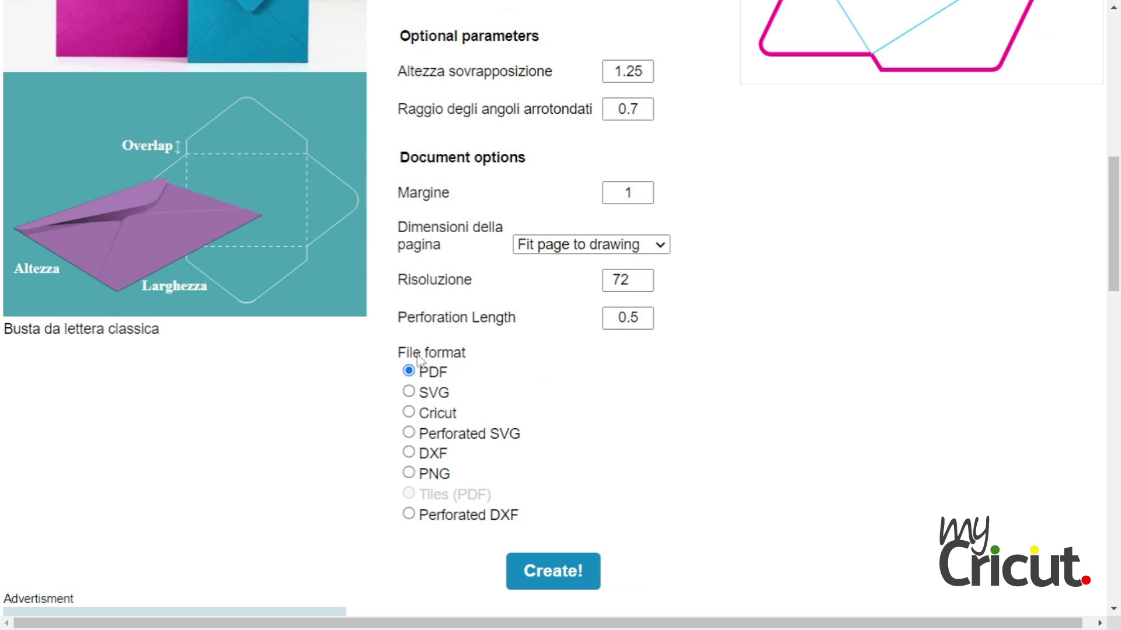
pyautogui.click(427, 398)
pyautogui.click(538, 582)
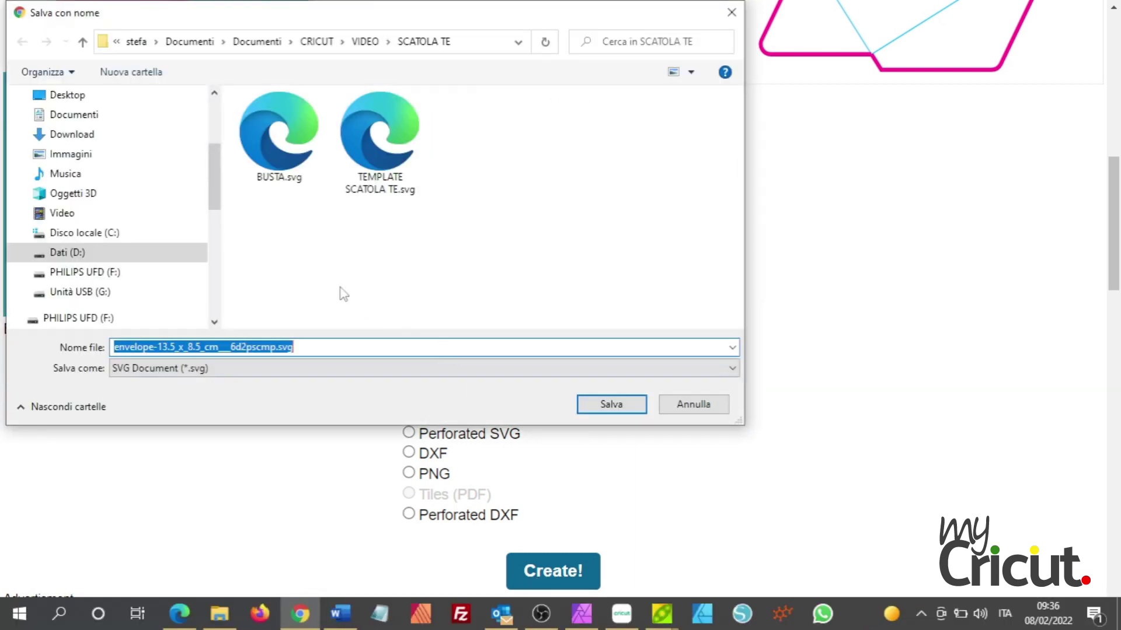
pyautogui.write('BUSTA S')
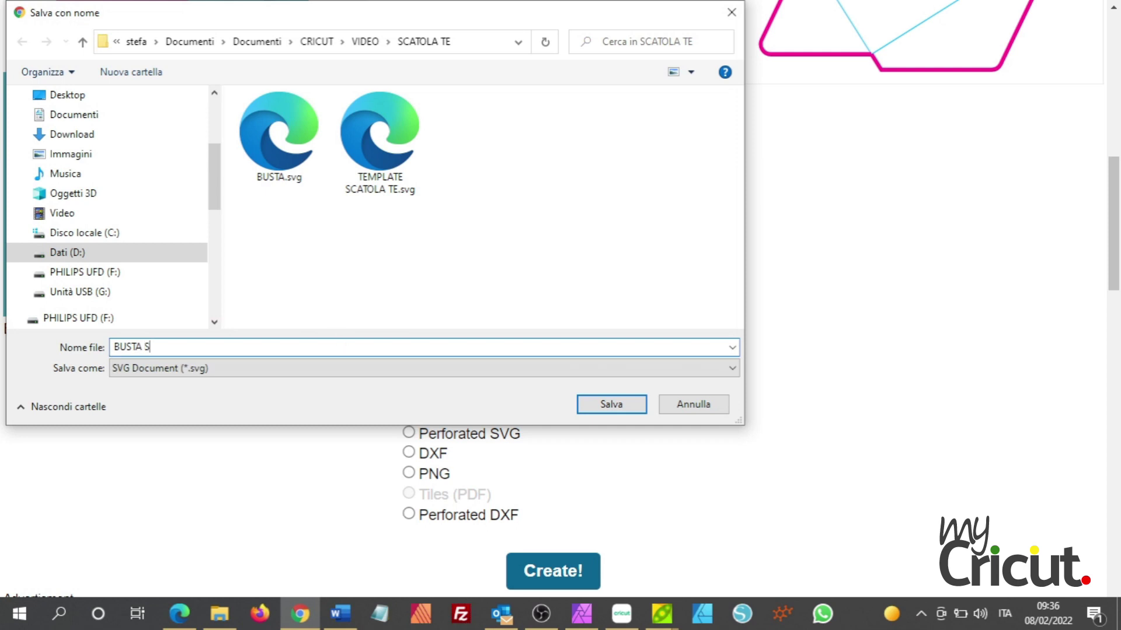
pyautogui.press('BackSpace')
pyautogui.write('TE')
pyautogui.press('Return')
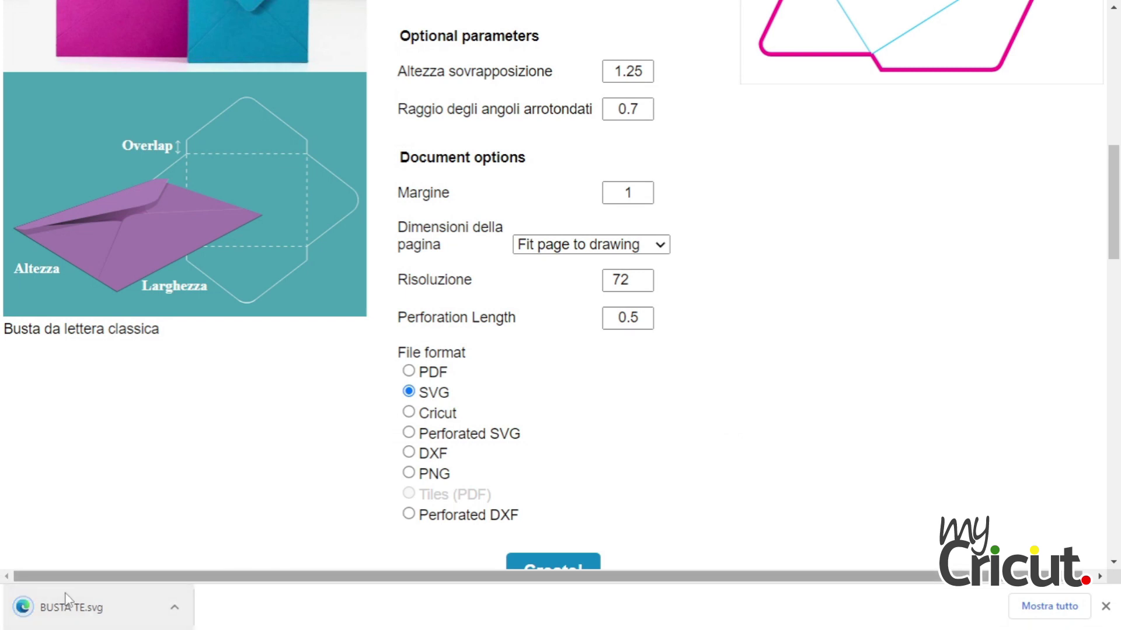
pyautogui.click(102, 610)
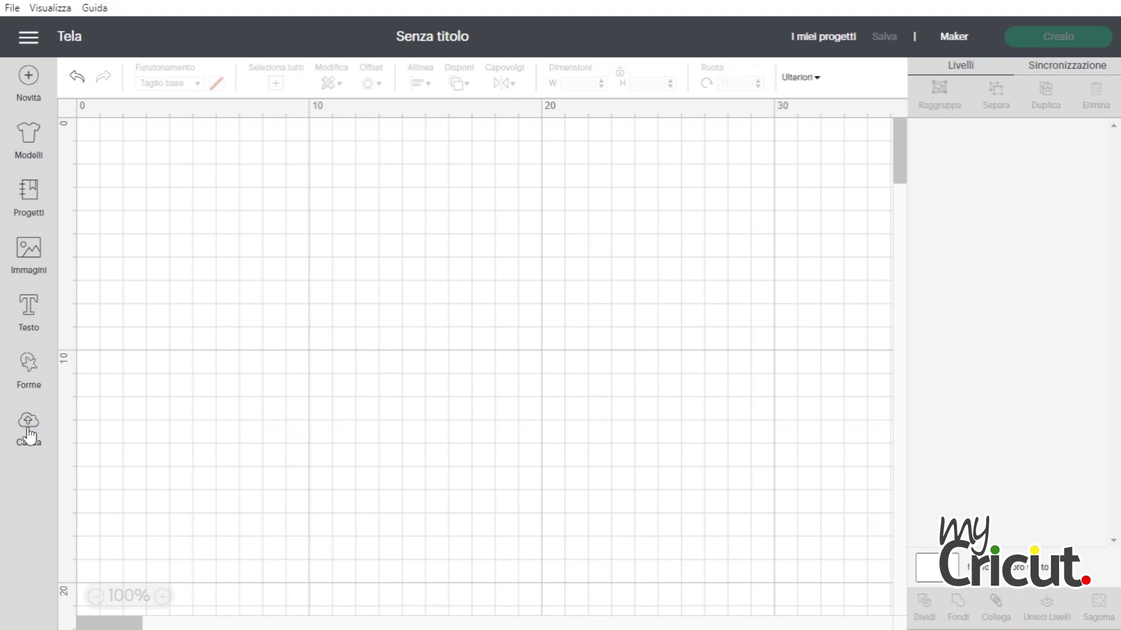
# In Cricut Design Space, upload BUSTA TE.svg as an image, accepting the unsupported items, and add it to the canvas
pyautogui.click(29, 435)
pyautogui.click(270, 327)
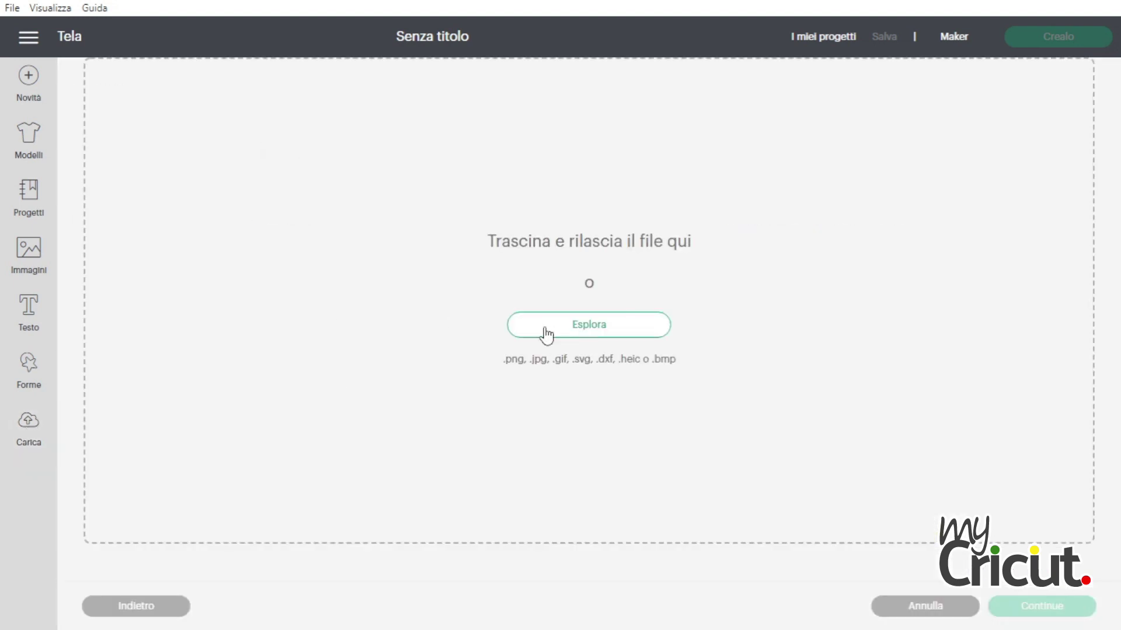
pyautogui.click(590, 330)
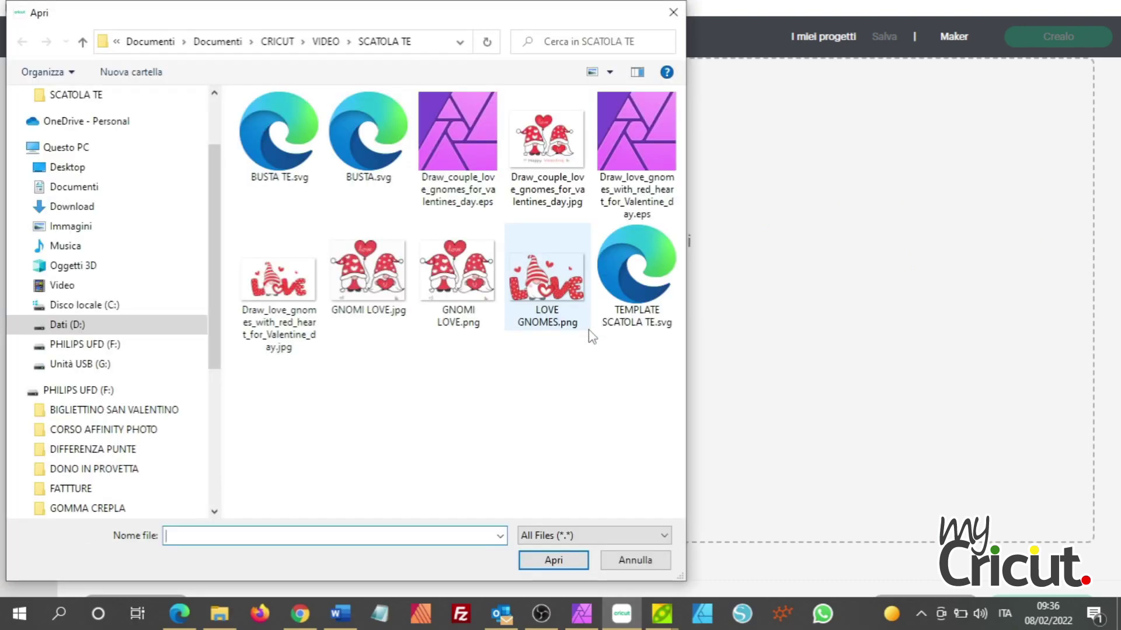
pyautogui.click(279, 133)
pyautogui.click(549, 562)
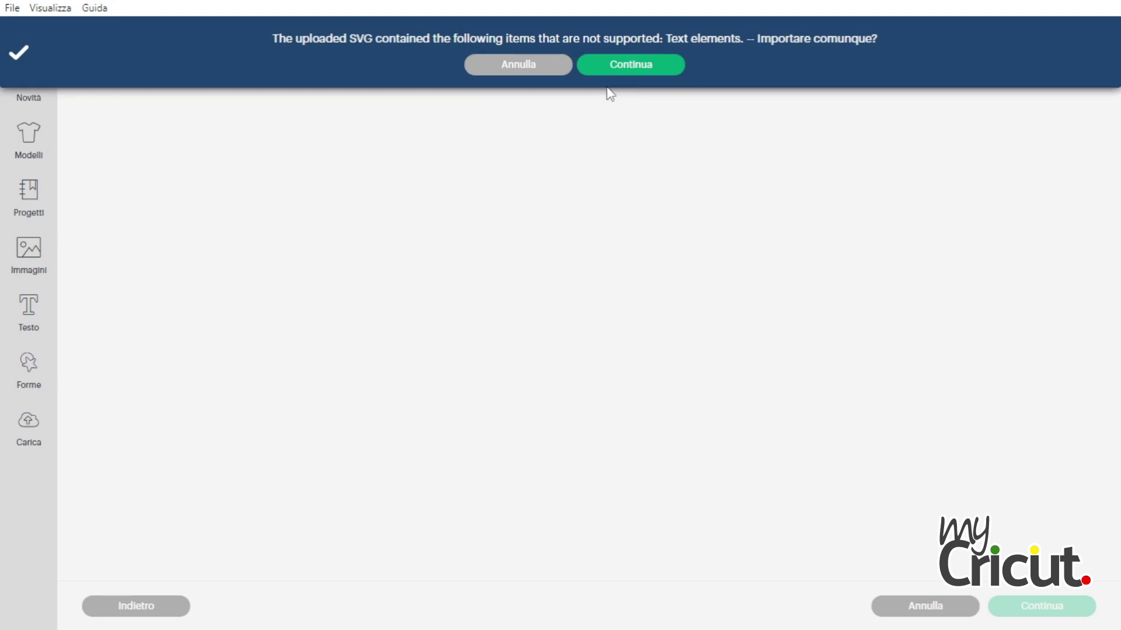
pyautogui.click(640, 73)
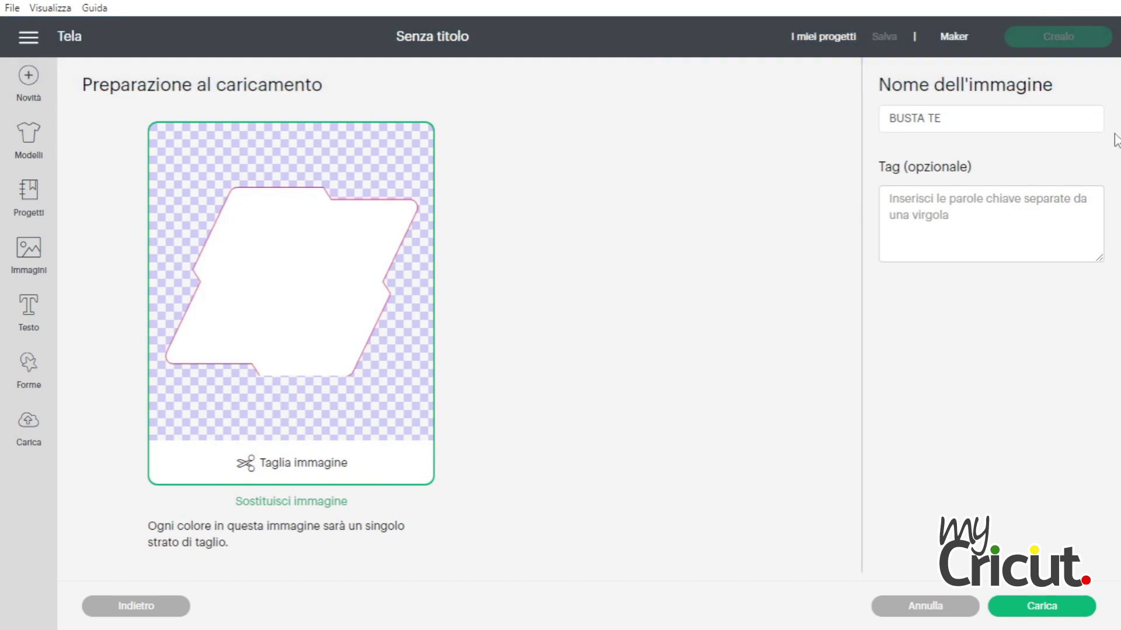
pyautogui.click(1053, 618)
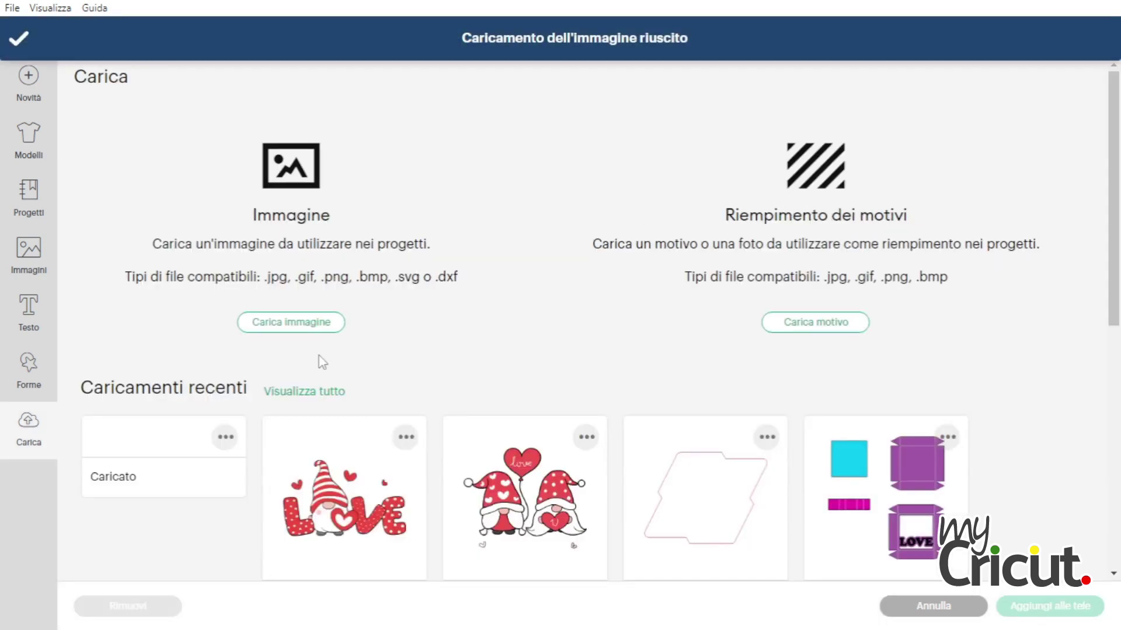
pyautogui.click(187, 465)
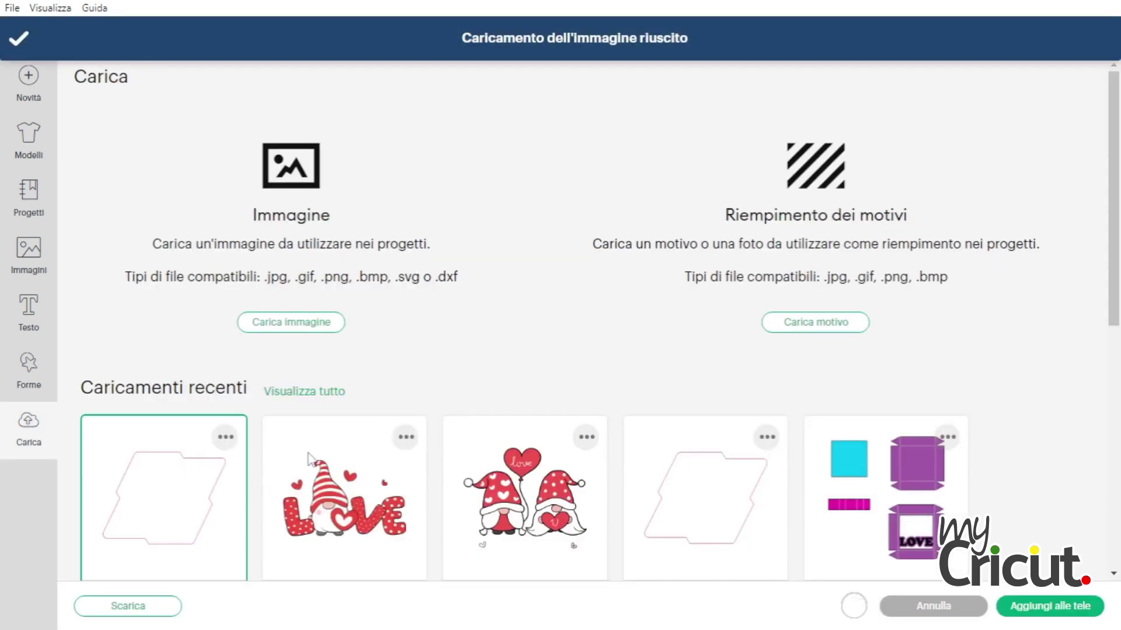
pyautogui.click(1073, 609)
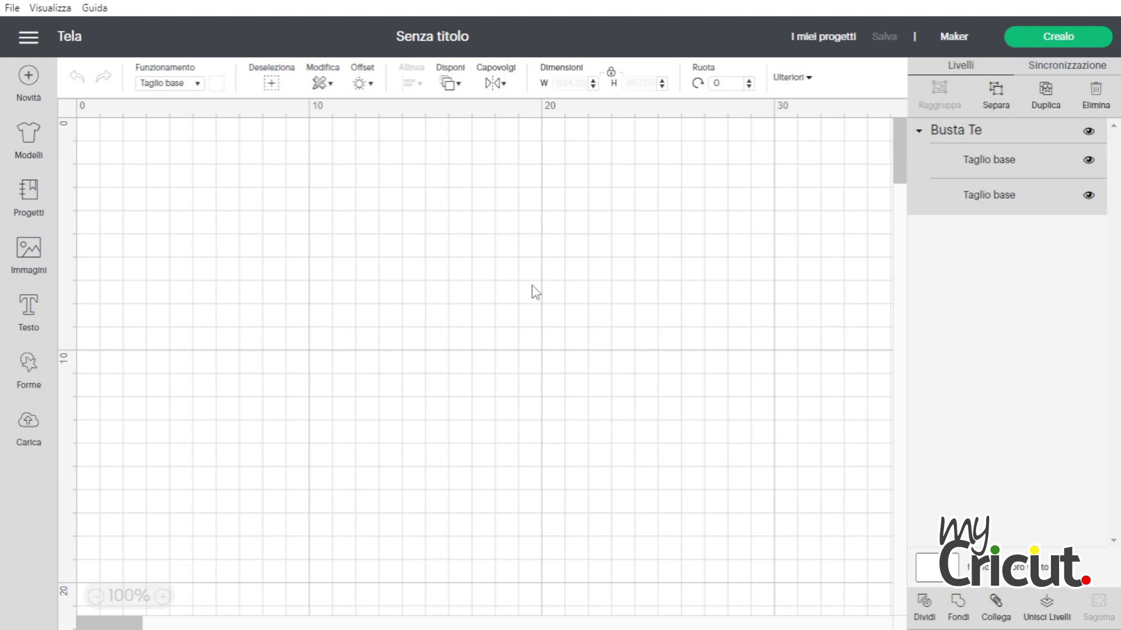
# Set the width of the whole Busta Te group to 15 cm and move the envelope further into the visible canvas
pyautogui.click(968, 132)
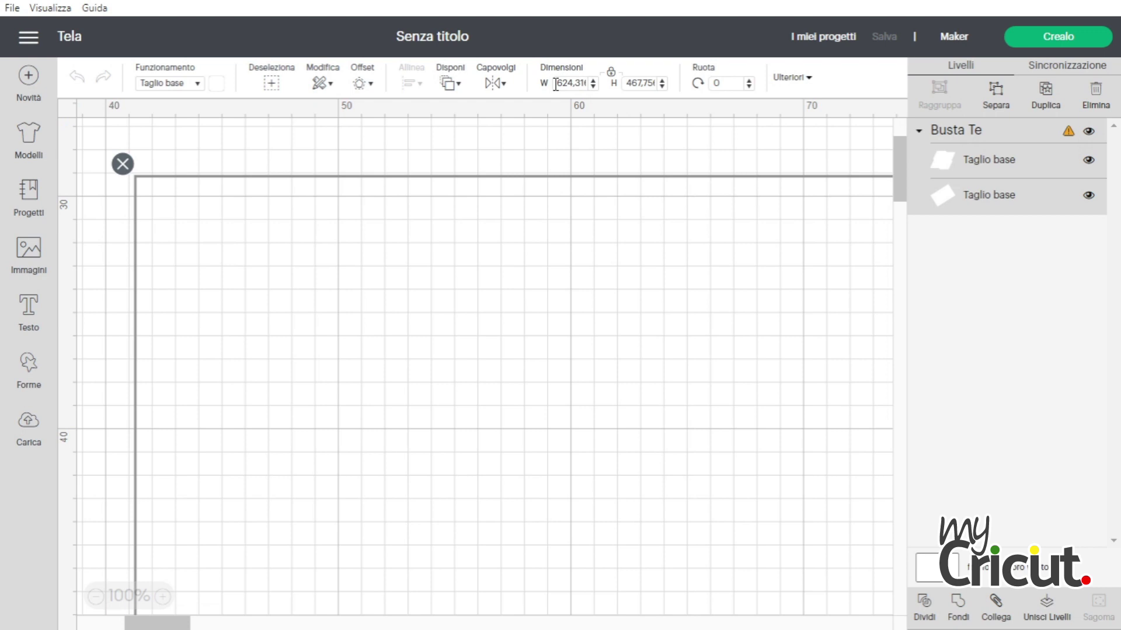
pyautogui.moveTo(555, 83); pyautogui.dragTo(601, 92)
pyautogui.write('15')
pyautogui.press('Return')
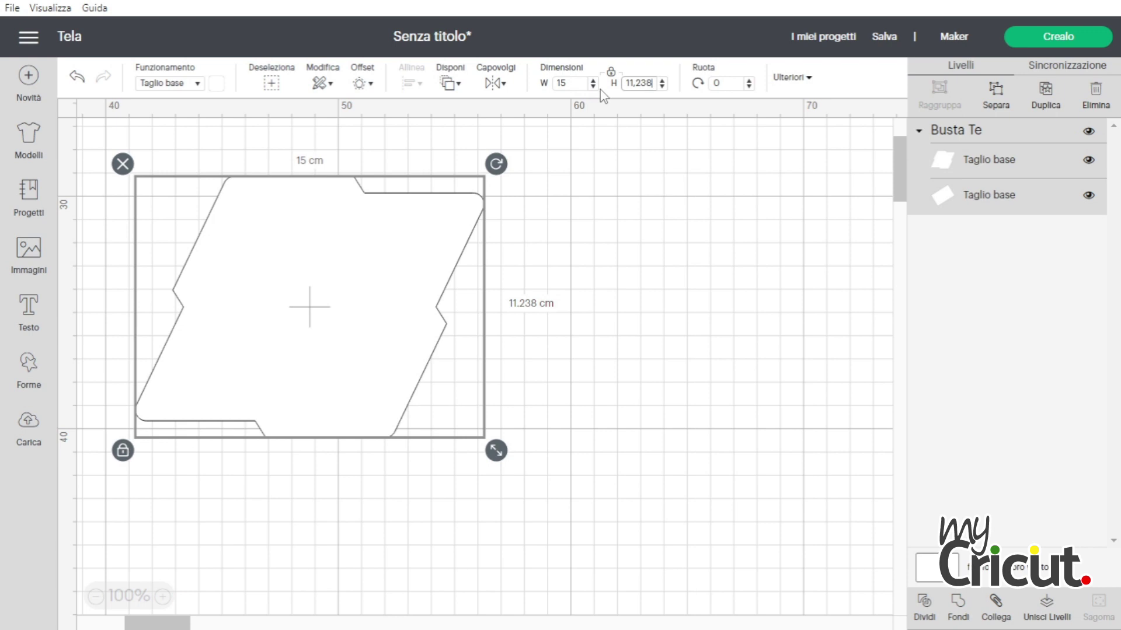
pyautogui.moveTo(275, 300); pyautogui.dragTo(388, 321)
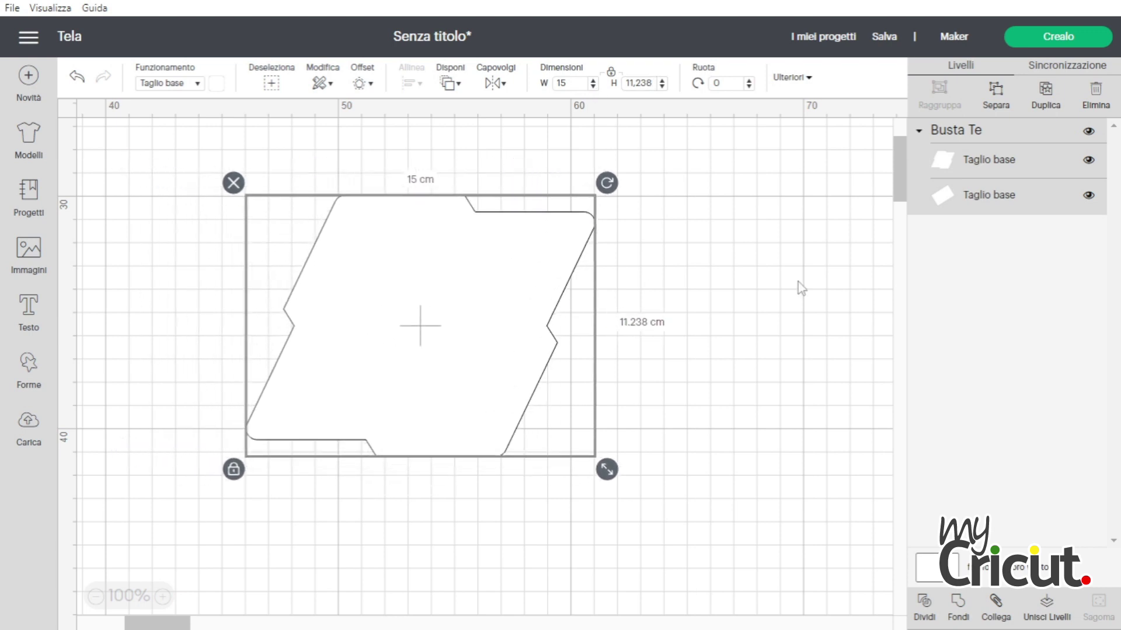
# Change the operation of the envelope's inner fold-line layer from basic cut to Score
pyautogui.click(966, 199)
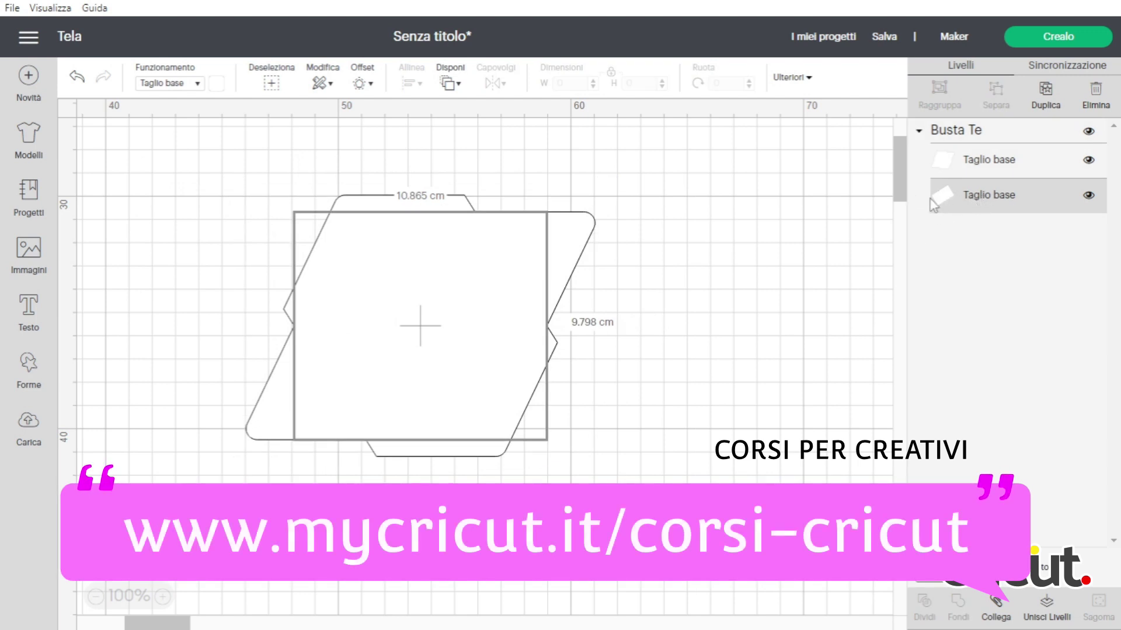
pyautogui.click(165, 84)
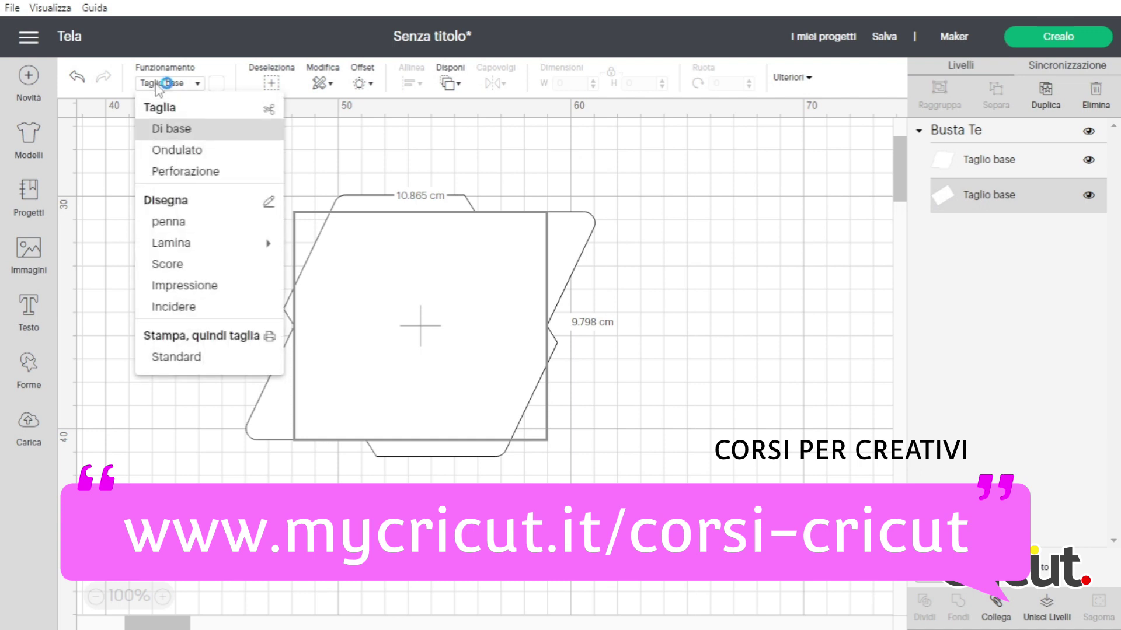
pyautogui.click(163, 264)
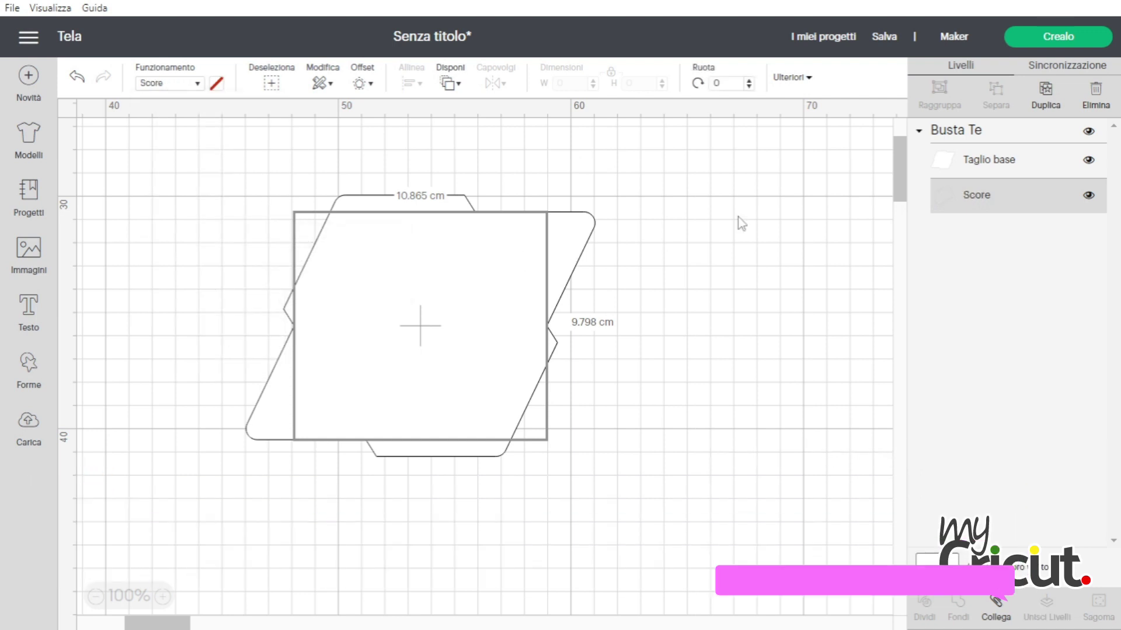
pyautogui.click(802, 212)
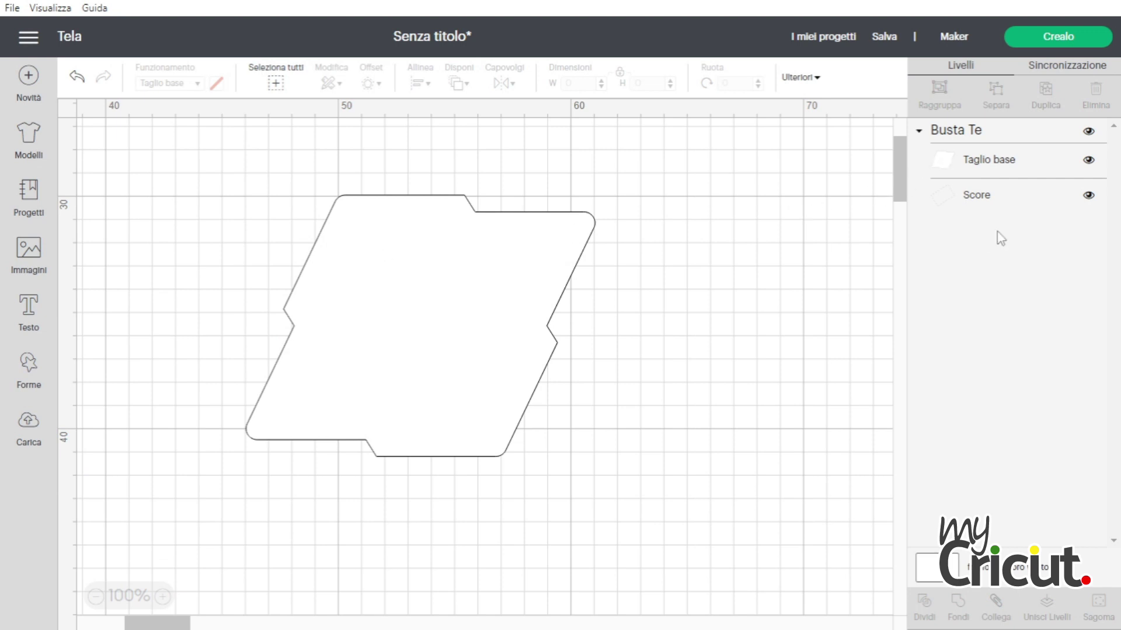
# Ungroup the Busta Te envelope into separate layers and select the Score layer
pyautogui.click(962, 200)
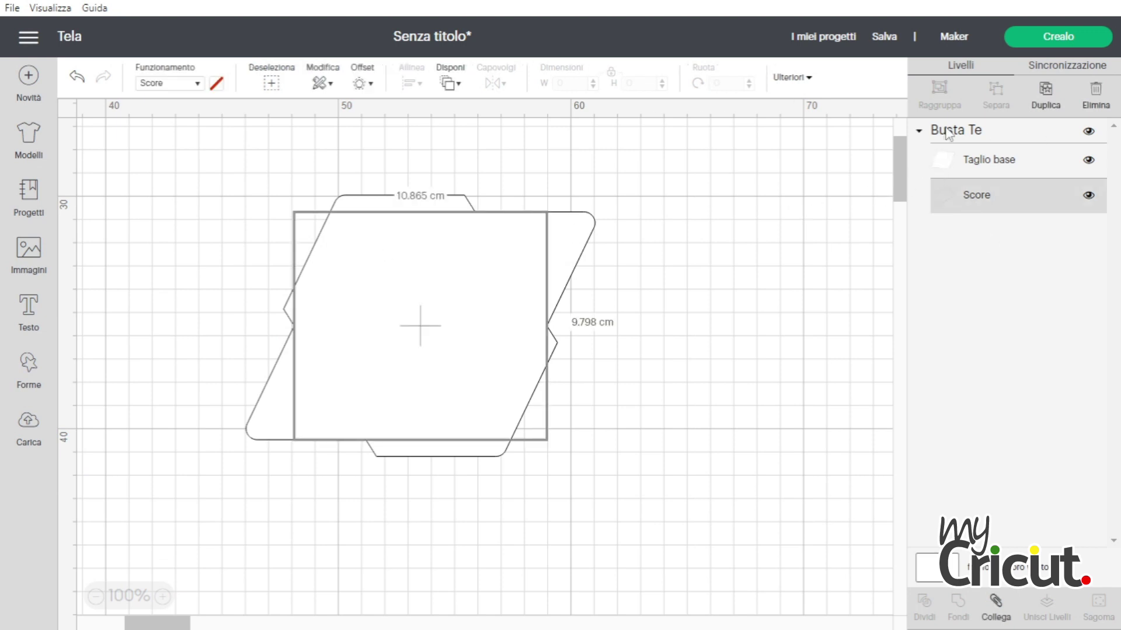
pyautogui.click(942, 133)
pyautogui.click(996, 102)
pyautogui.click(959, 220)
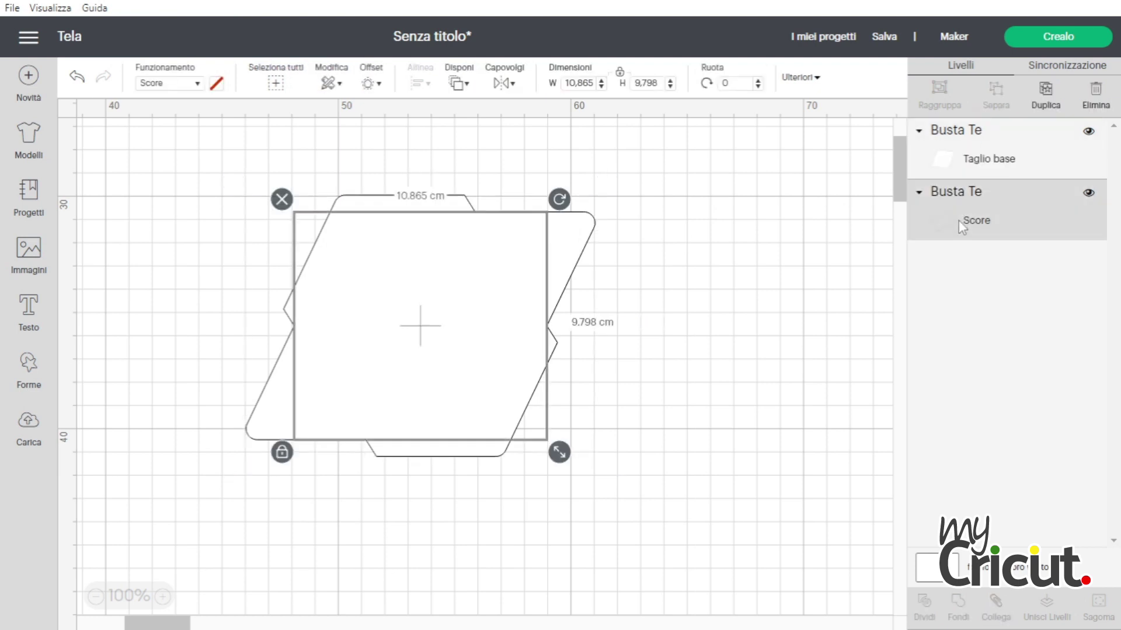
# Place the Score layer above the base-cut layer, select both envelope parts and group them
pyautogui.moveTo(954, 221); pyautogui.dragTo(958, 156)
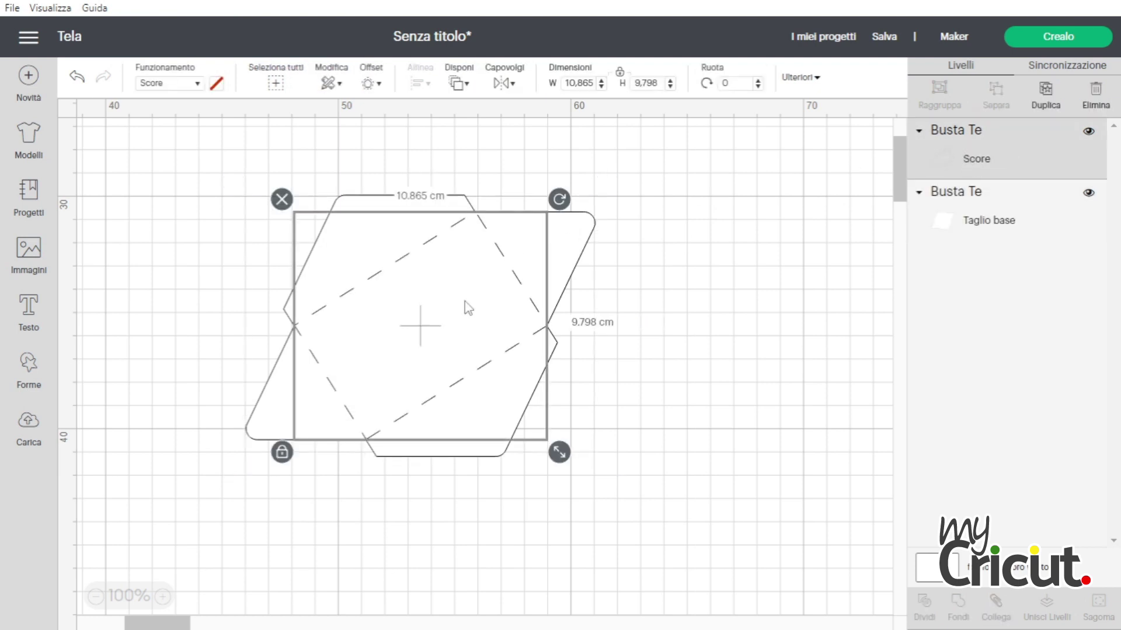
pyautogui.click(178, 230)
pyautogui.moveTo(151, 146); pyautogui.dragTo(725, 479)
pyautogui.click(939, 94)
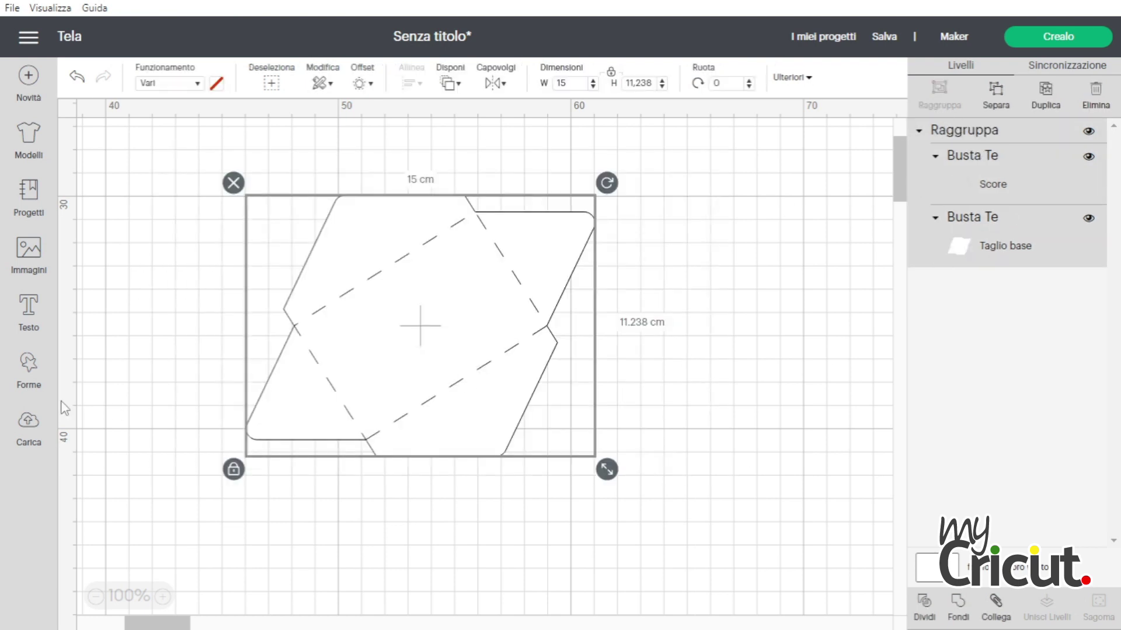
# Add a square, size it as a rectangle 13.5 cm wide and 8.8 cm high, and place it partly over the envelope
pyautogui.click(29, 366)
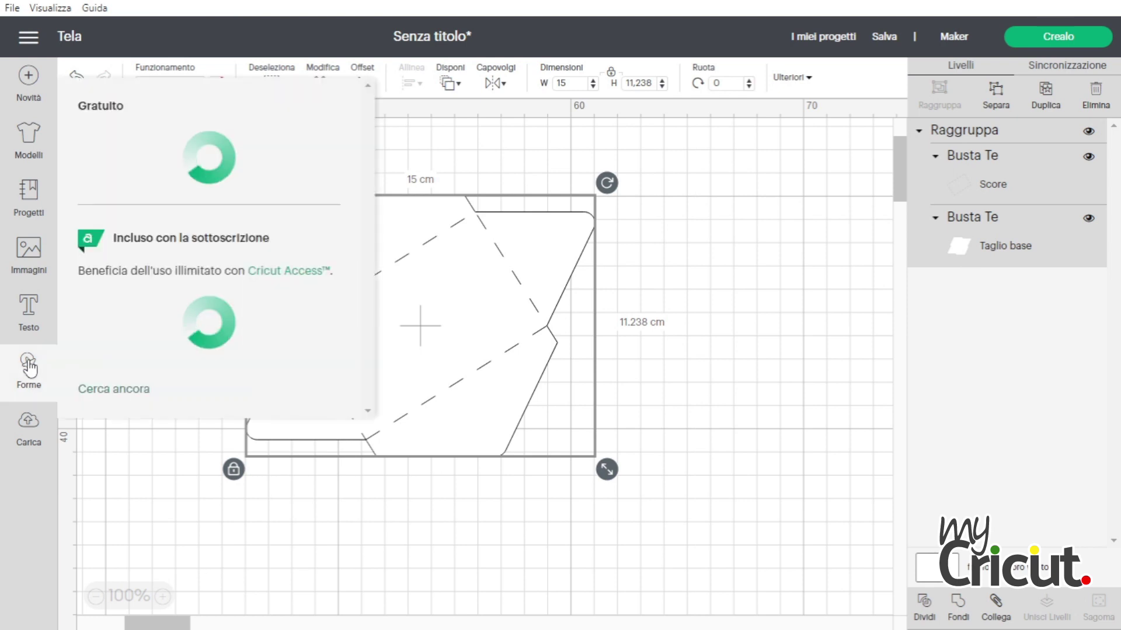
pyautogui.click(112, 437)
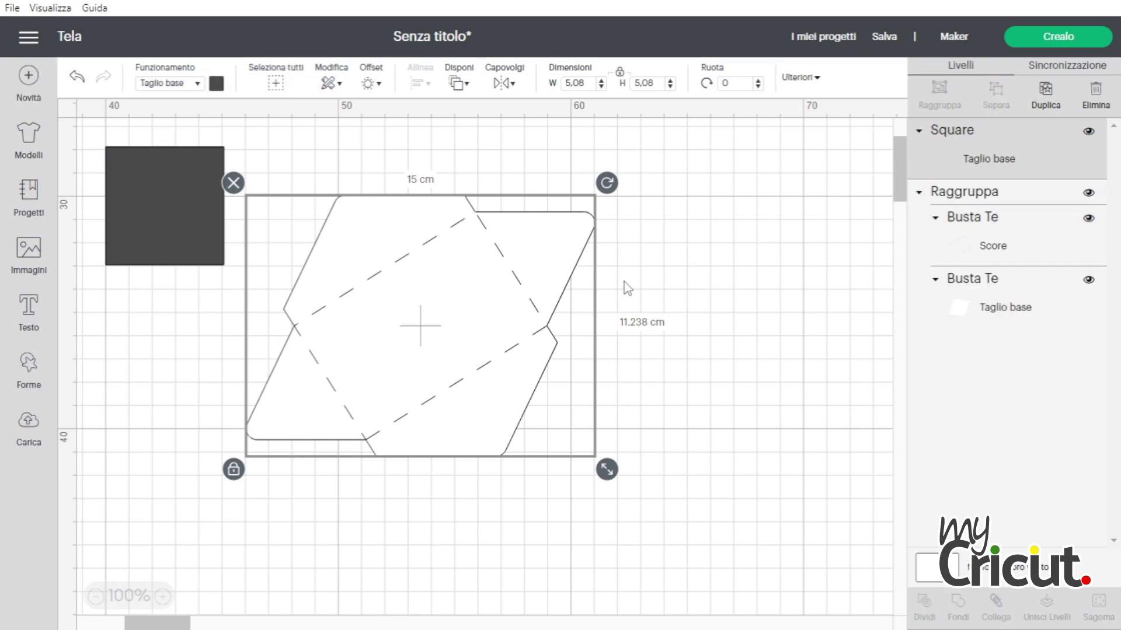
pyautogui.moveTo(216, 260); pyautogui.dragTo(694, 342)
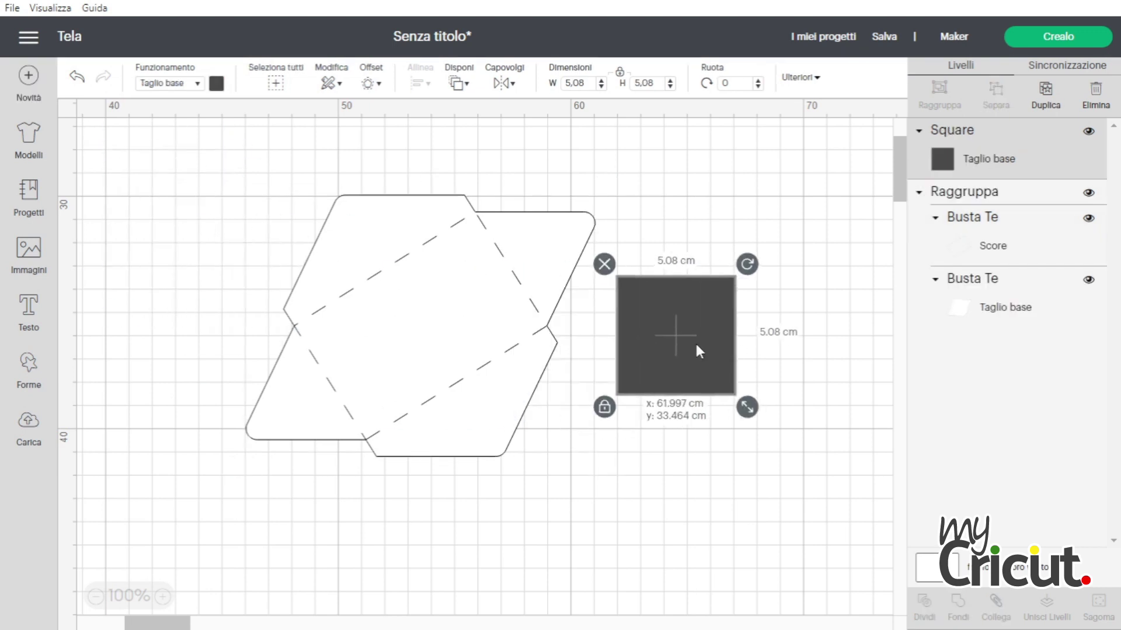
pyautogui.click(575, 83)
pyautogui.write('13,5')
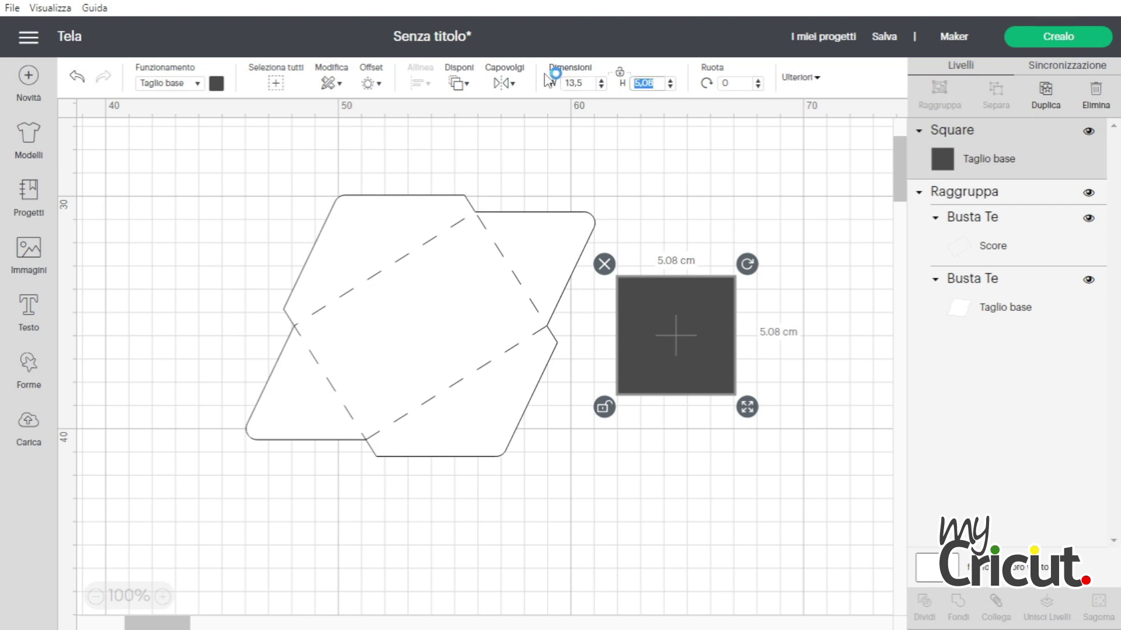
pyautogui.press('Tab')
pyautogui.write('8')
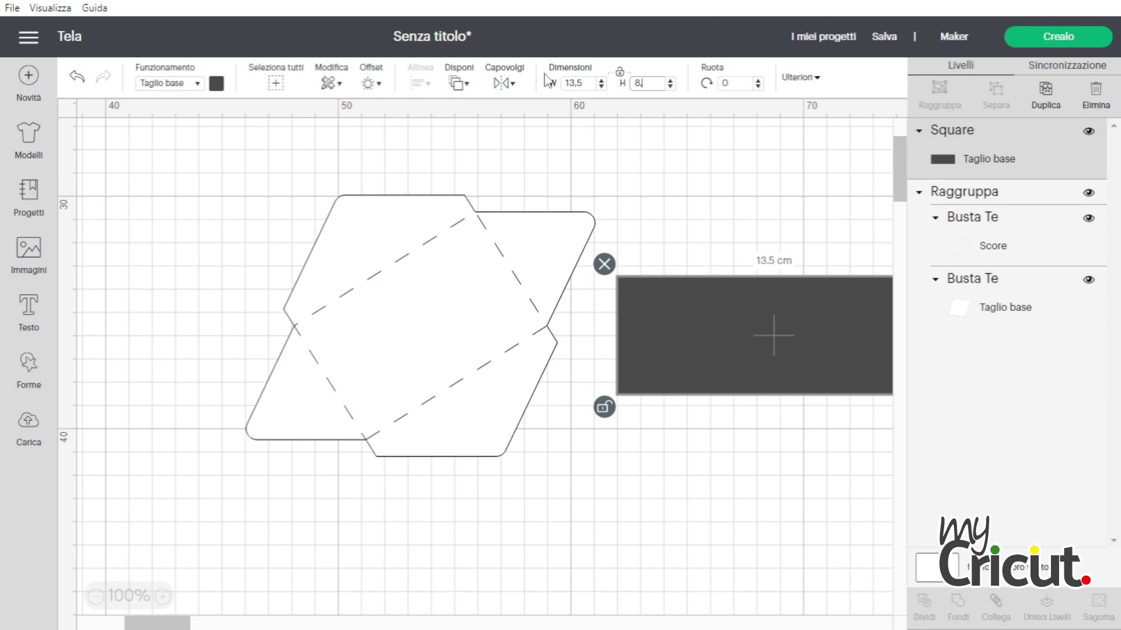
pyautogui.press('Return')
pyautogui.moveTo(800, 401); pyautogui.dragTo(691, 396)
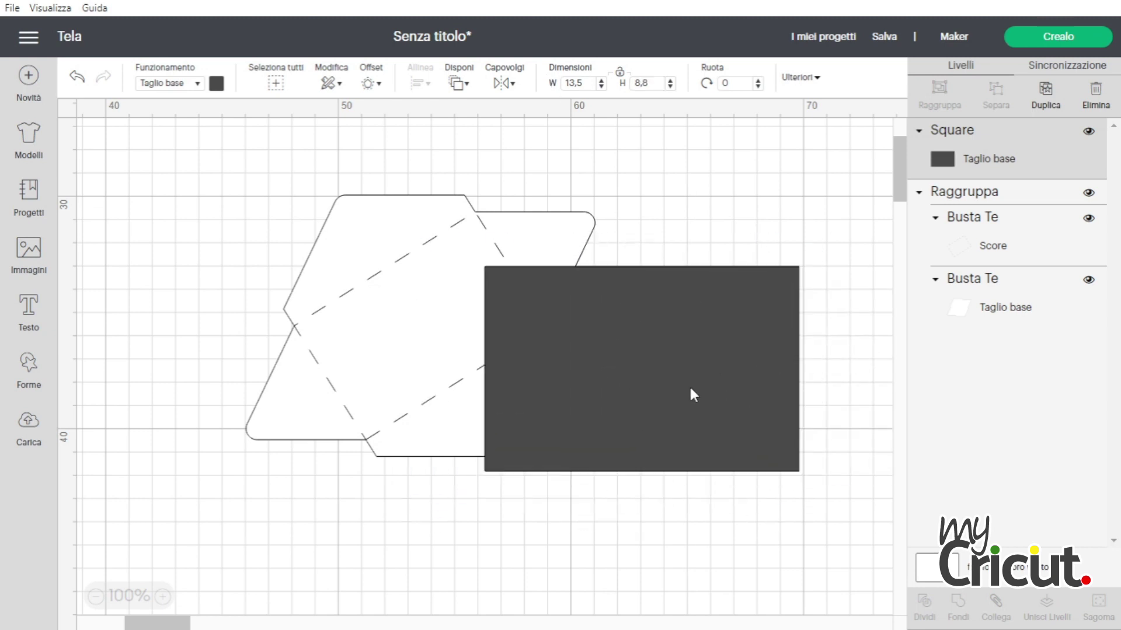
# Enlarge the envelope group proportionally, rotate the dark rectangle to about 327.7° and position it inside the fold lines
pyautogui.click(402, 317)
pyautogui.moveTo(591, 473); pyautogui.dragTo(753, 587)
pyautogui.click(666, 398)
pyautogui.moveTo(661, 386); pyautogui.dragTo(576, 408)
pyautogui.moveTo(728, 270); pyautogui.dragTo(635, 219)
pyautogui.moveTo(607, 334); pyautogui.dragTo(551, 338)
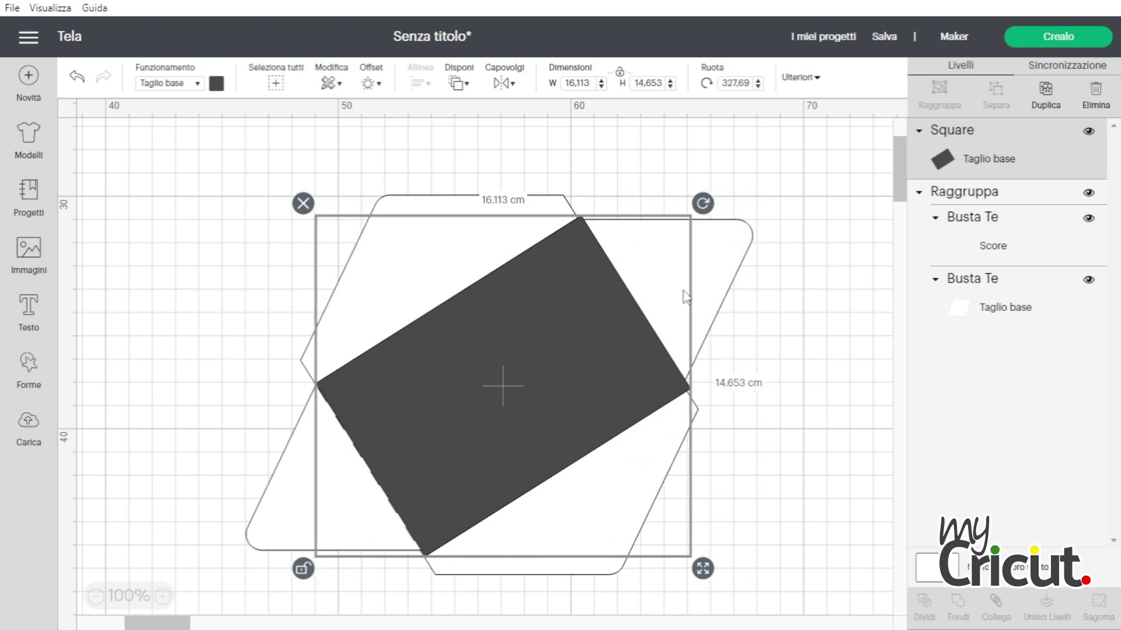
# Fine-tune the envelope to about 22.17 cm wide and the rectangle's rotation to about 327.85° so the fold lines match the rectangle's edges
pyautogui.keyDown('shift'); pyautogui.click(724, 284); pyautogui.keyUp('shift')
pyautogui.moveTo(765, 588); pyautogui.dragTo(776, 596)
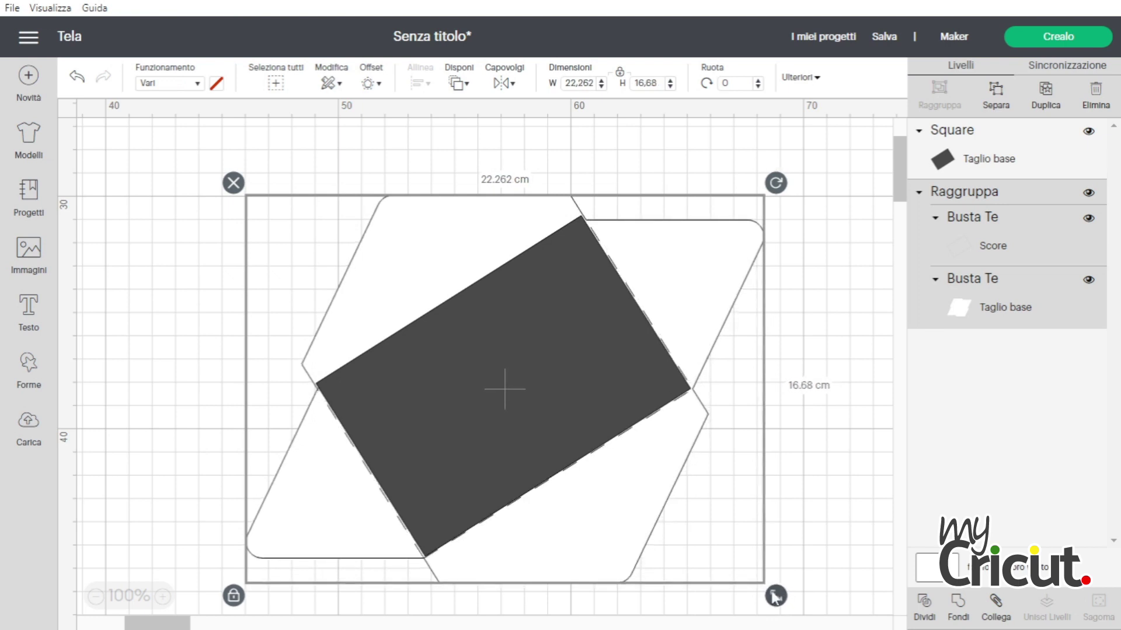
pyautogui.click(495, 434)
pyautogui.moveTo(495, 433); pyautogui.dragTo(499, 435)
pyautogui.moveTo(704, 209); pyautogui.dragTo(706, 206)
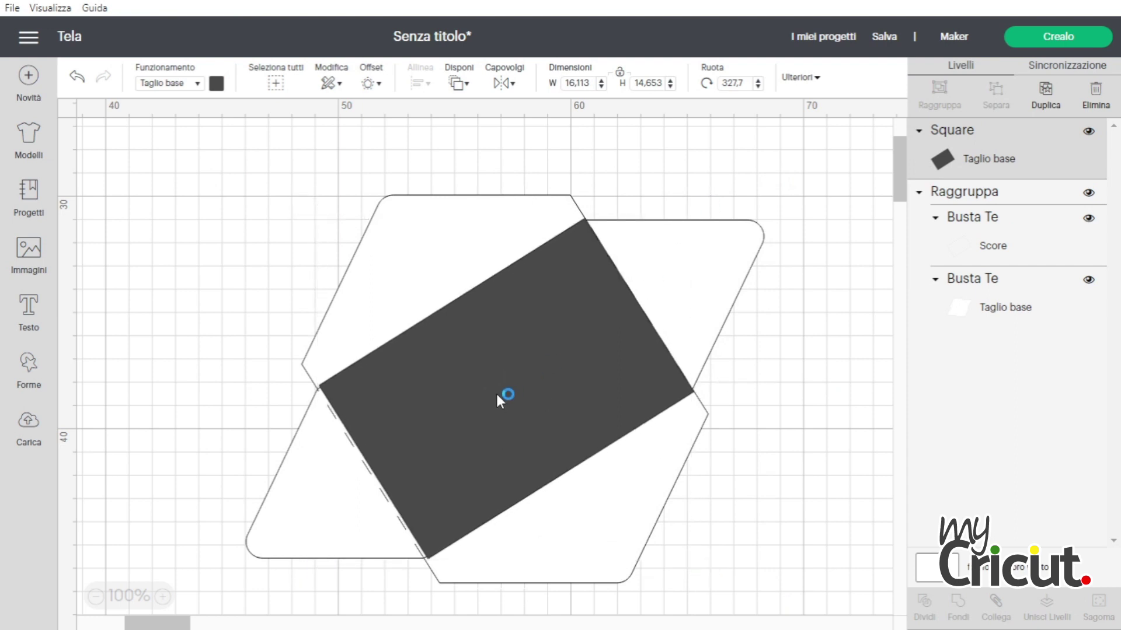
pyautogui.press('Left')
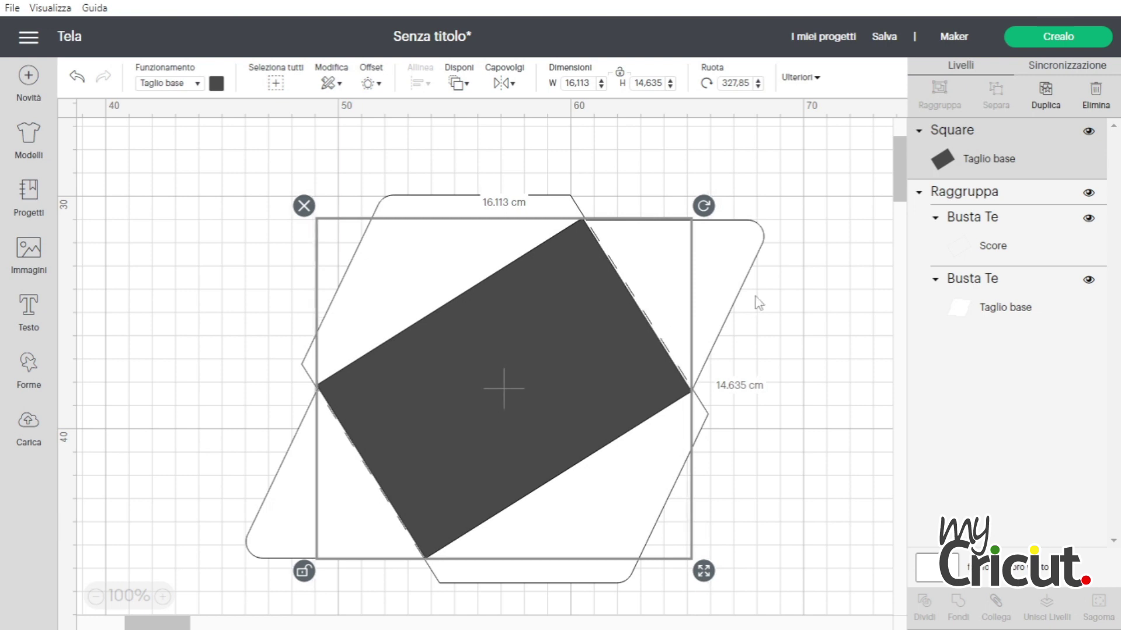
pyautogui.keyDown('shift'); pyautogui.click(732, 298); pyautogui.keyUp('shift')
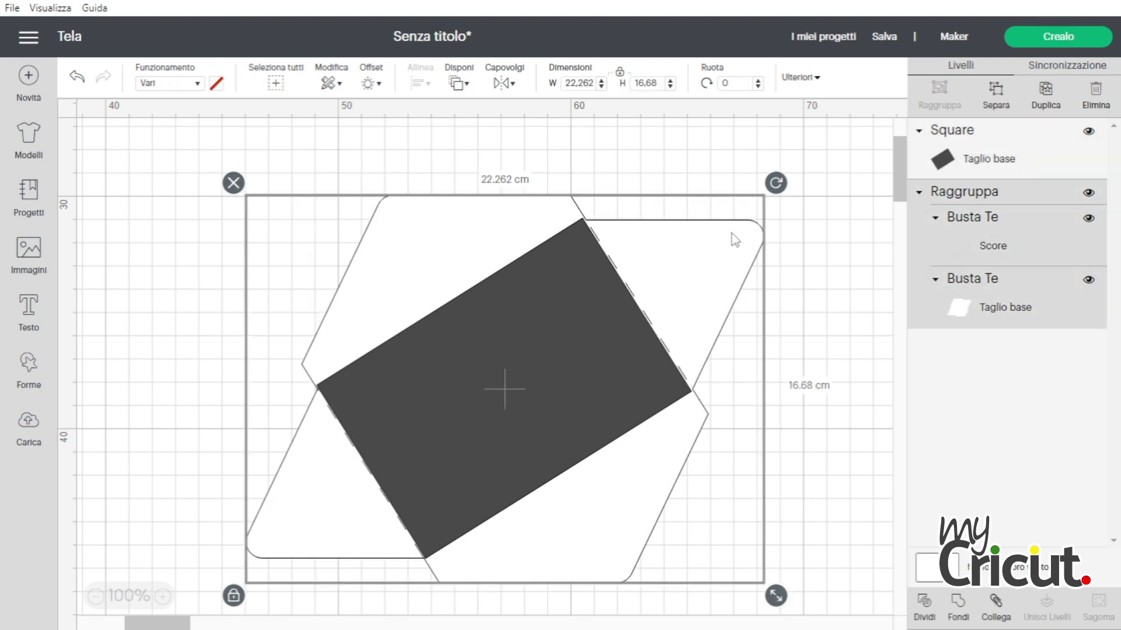
pyautogui.moveTo(776, 596); pyautogui.dragTo(773, 594)
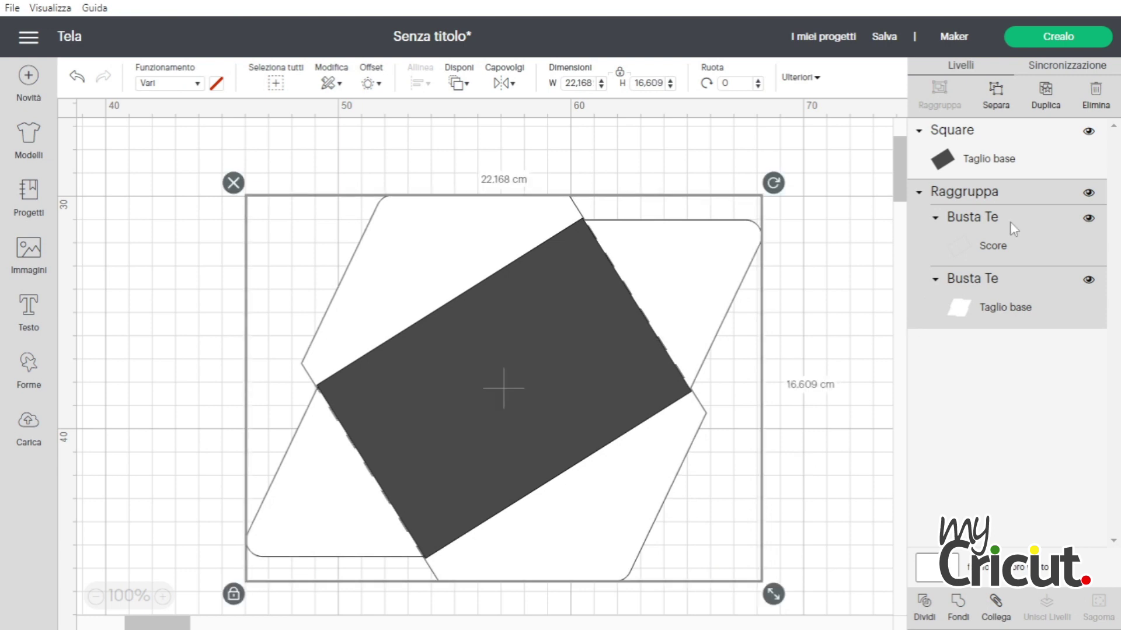
# Hide the reference rectangle's layer and move the envelope group slightly up and to the left on the canvas
pyautogui.click(1057, 155)
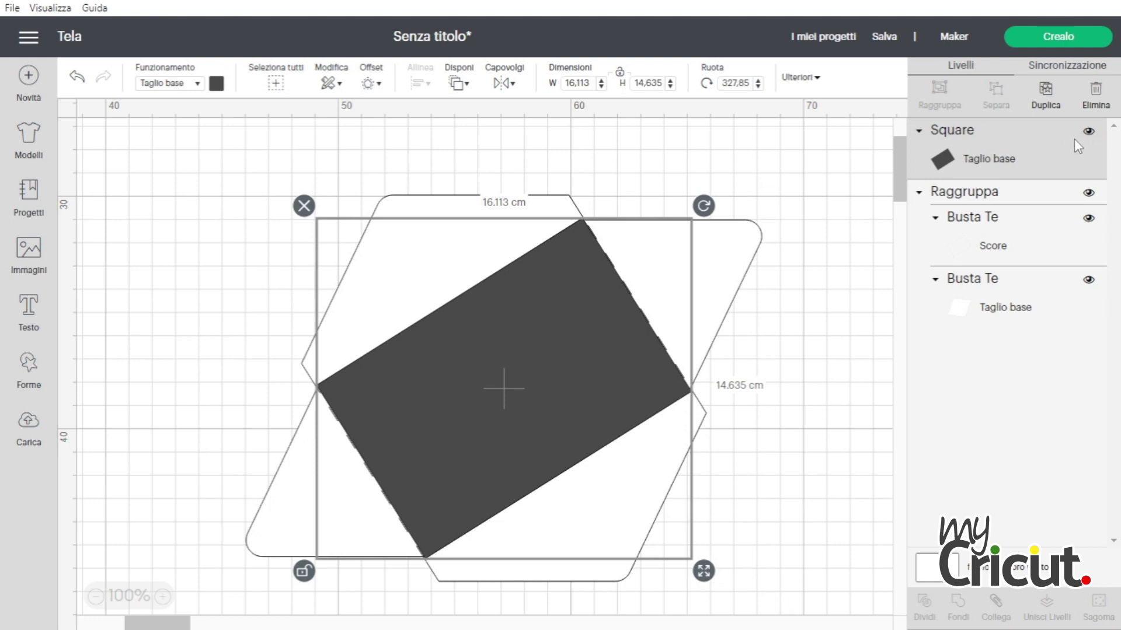
pyautogui.click(1089, 133)
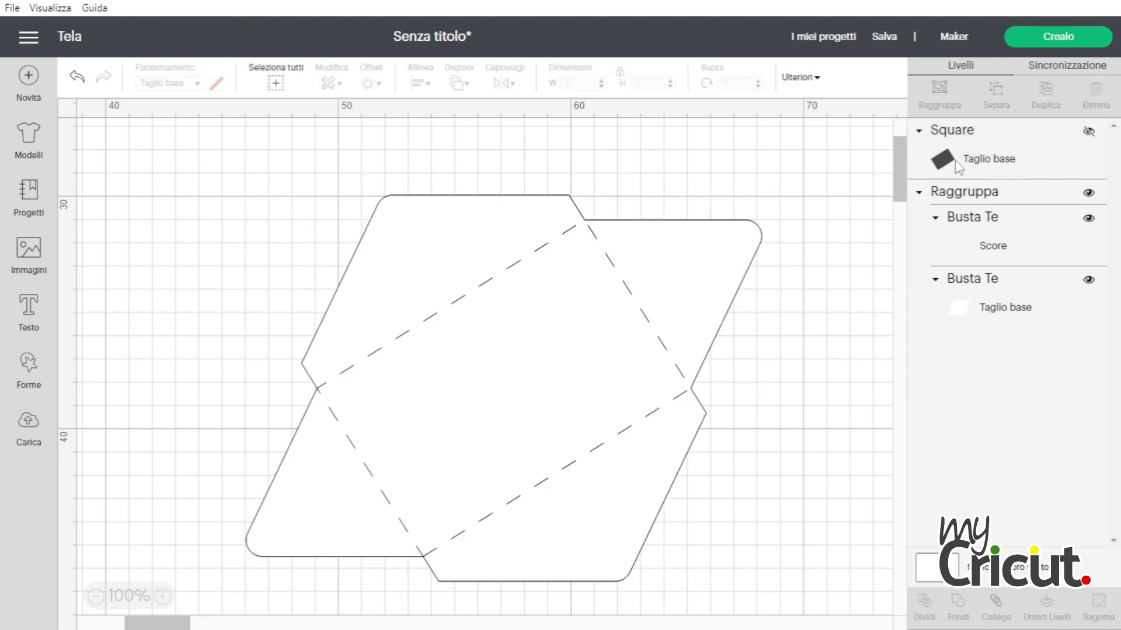
pyautogui.click(451, 243)
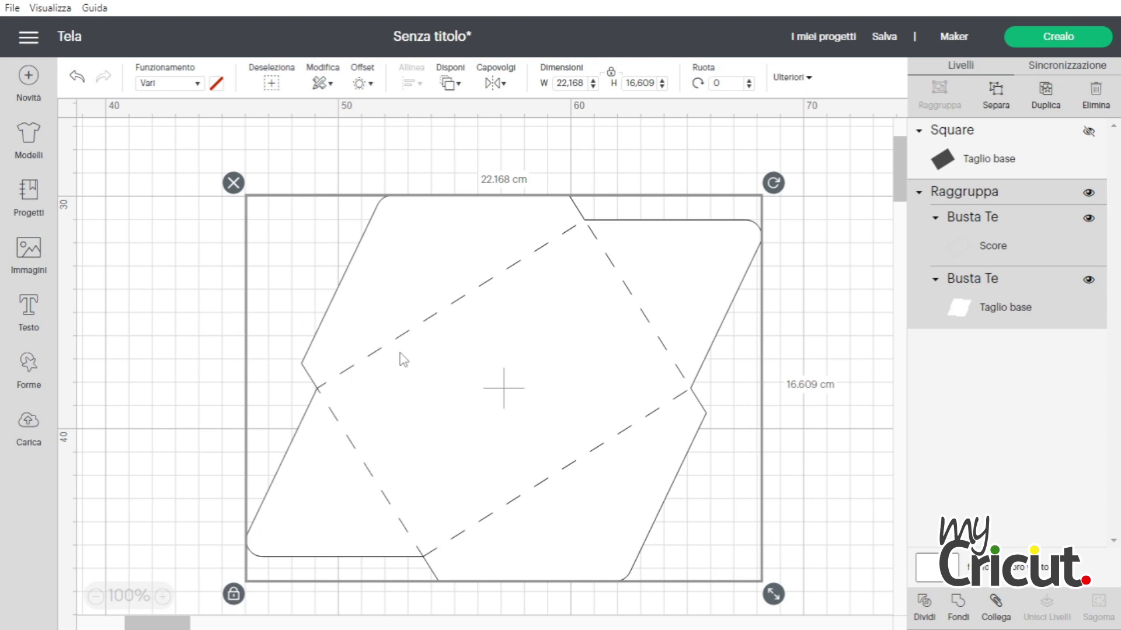
pyautogui.moveTo(465, 250); pyautogui.dragTo(403, 211)
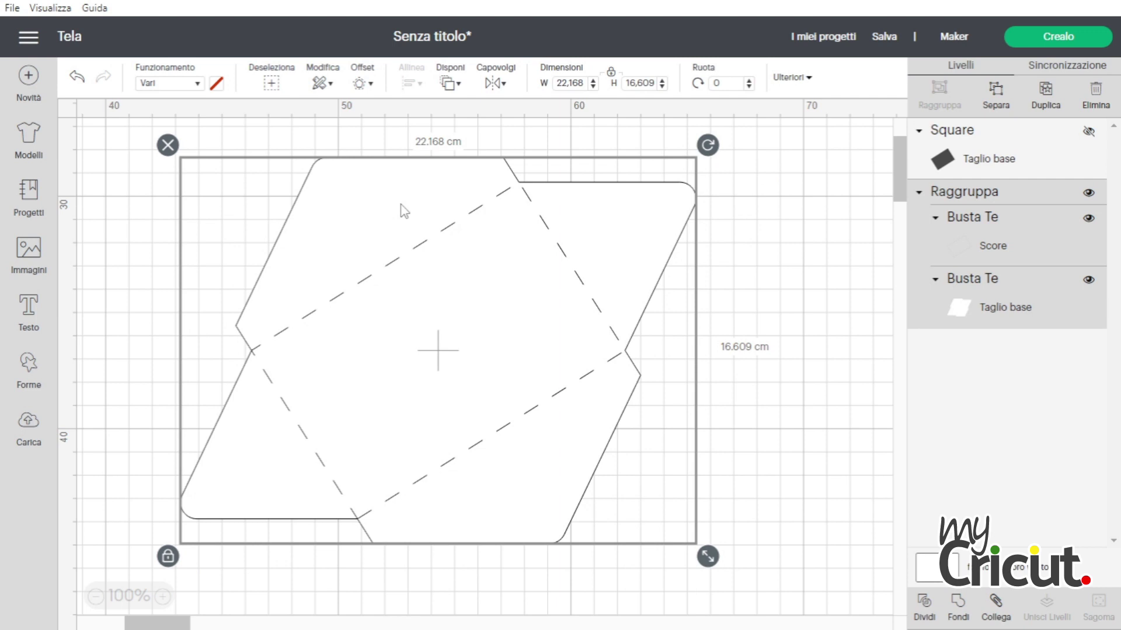
# Change the operation of the envelope's base-cut layer to standard Print Then Cut
pyautogui.click(1017, 320)
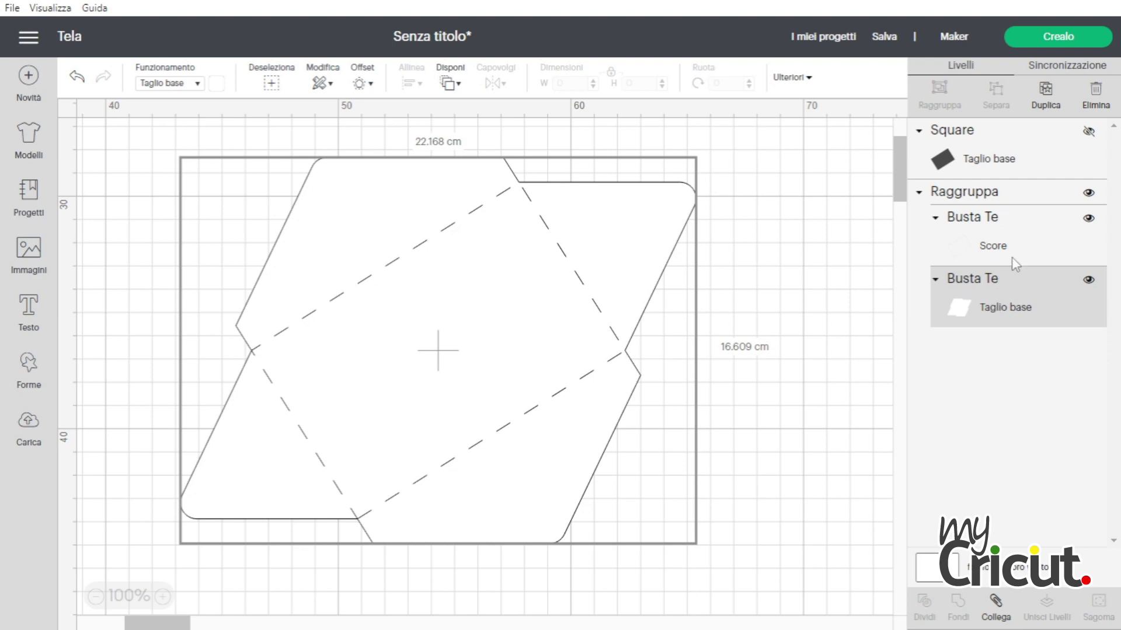
pyautogui.click(164, 87)
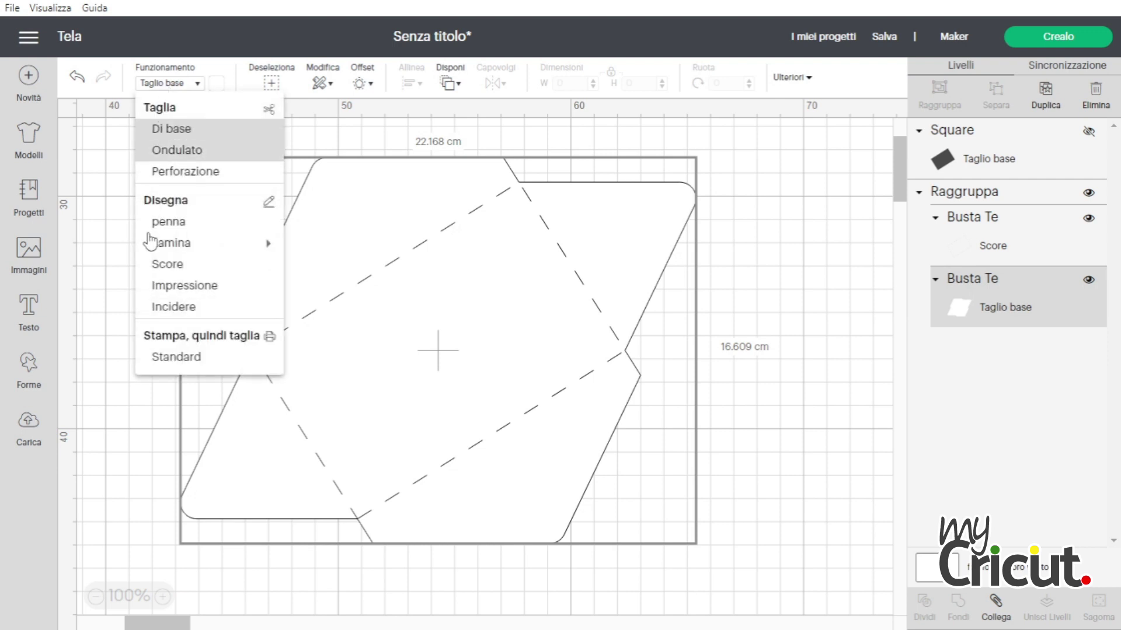
pyautogui.click(184, 357)
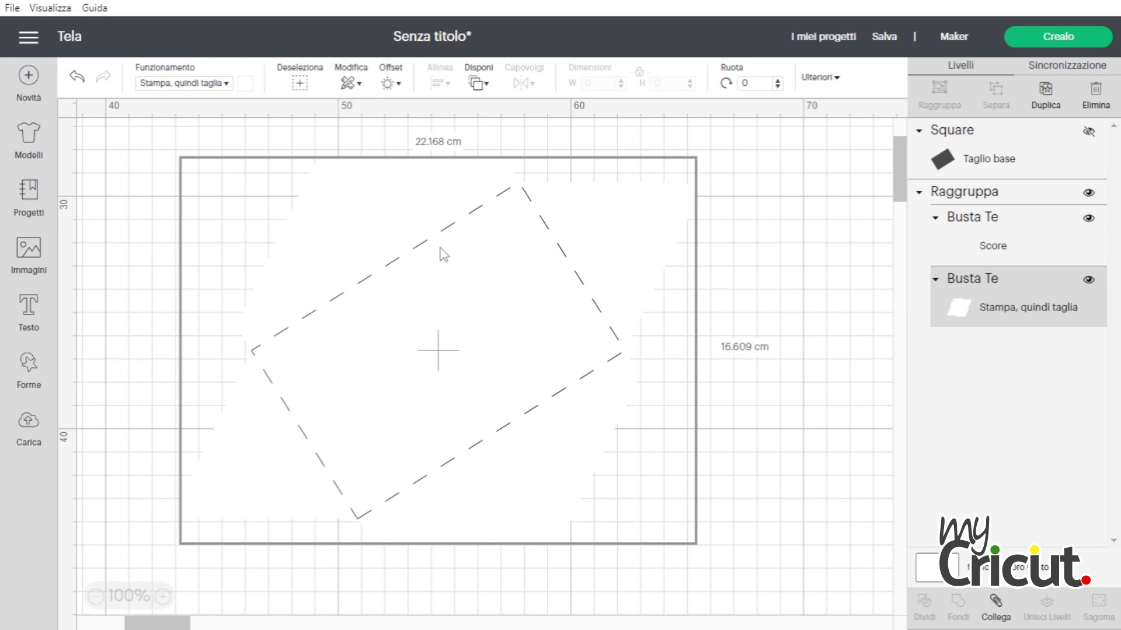
# Add the recently uploaded LOVE gnome image to the canvas and set its width to 10 cm
pyautogui.click(29, 431)
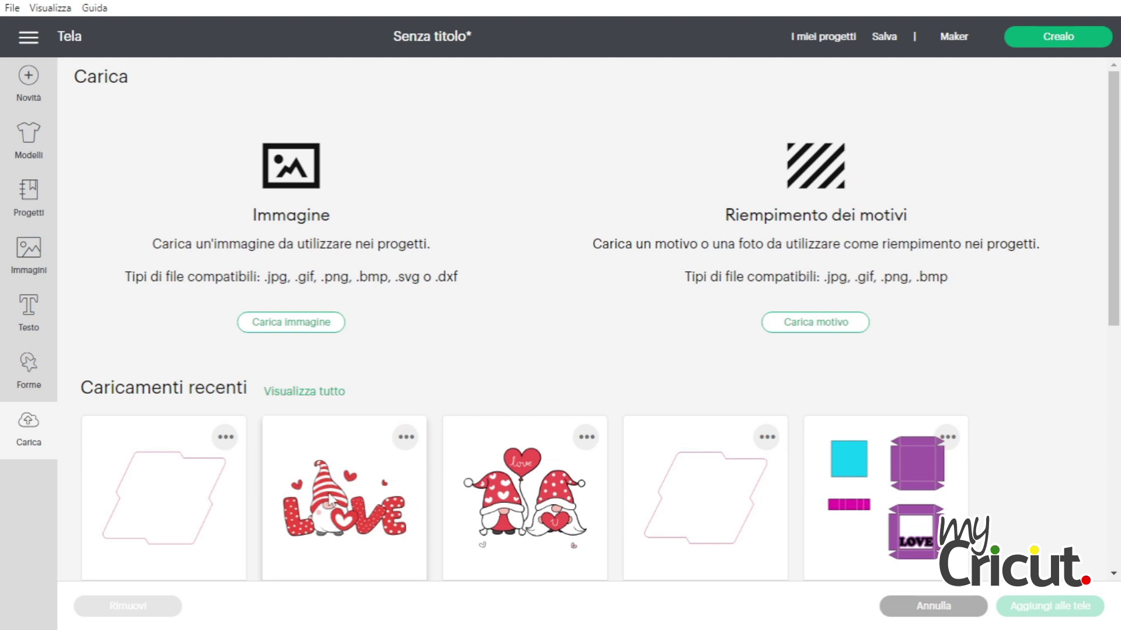
pyautogui.click(331, 501)
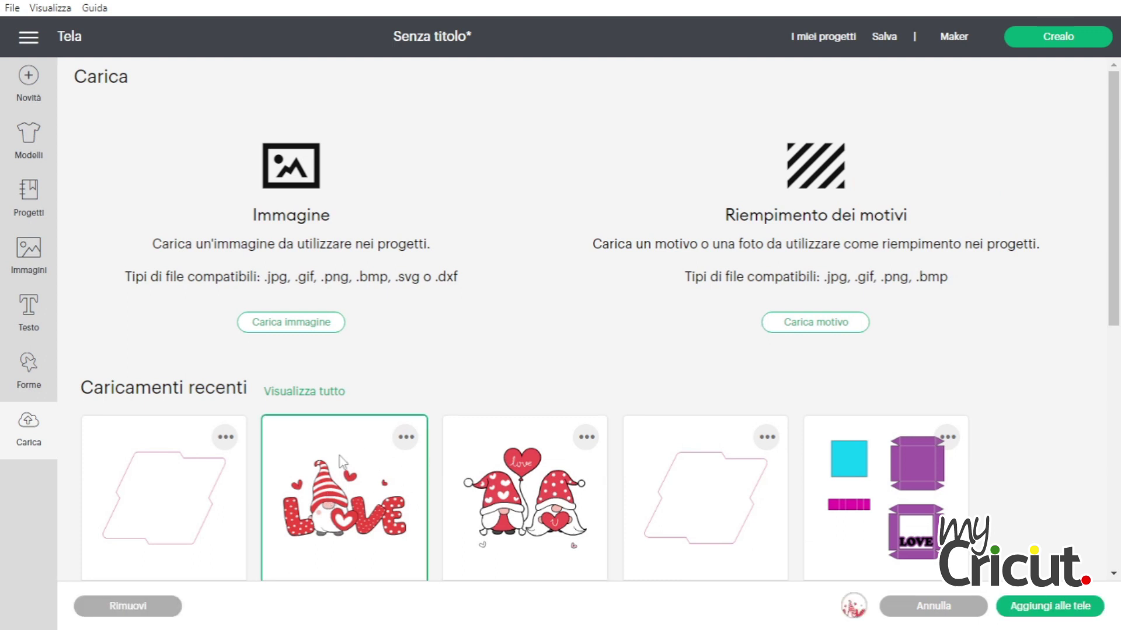
pyautogui.click(1080, 605)
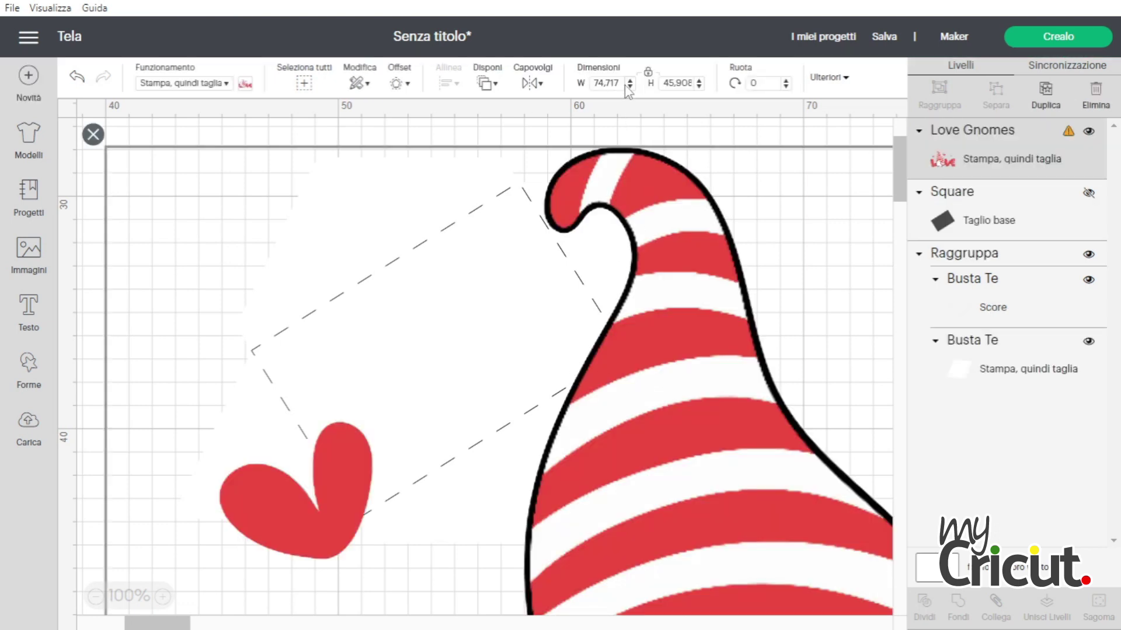
pyautogui.click(624, 83)
pyautogui.write('10')
pyautogui.press('Return')
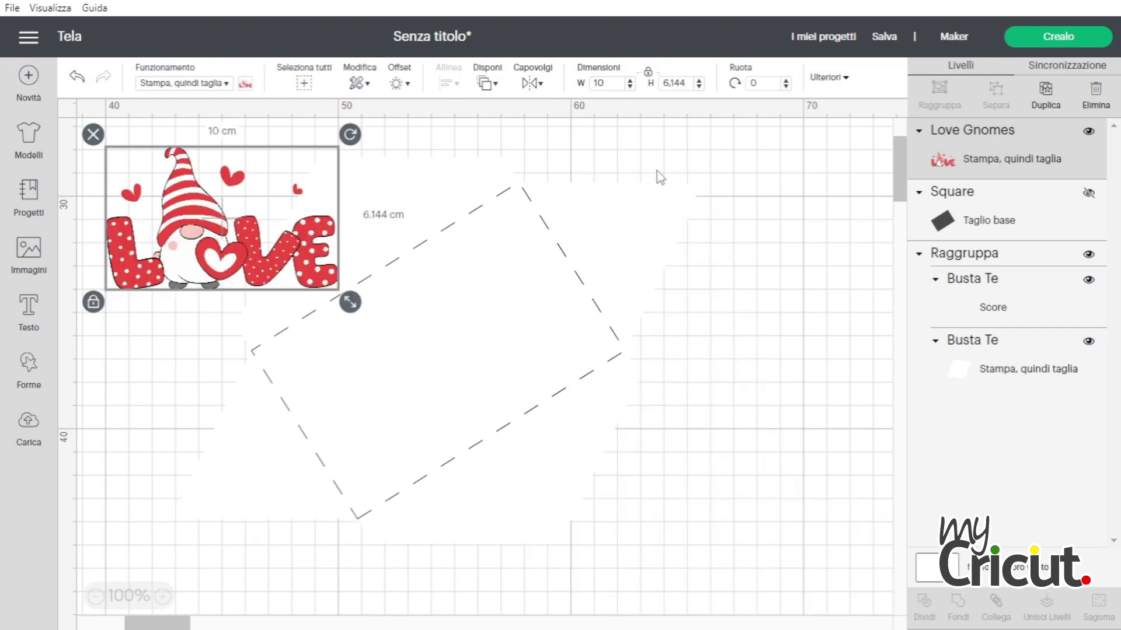
# Place the LOVE gnome image inside the fold lines, rotated to about 328° and enlarged to fill most of the area
pyautogui.moveTo(246, 253); pyautogui.dragTo(446, 373)
pyautogui.moveTo(550, 244); pyautogui.dragTo(493, 203)
pyautogui.moveTo(578, 348); pyautogui.dragTo(619, 354)
pyautogui.moveTo(543, 350); pyautogui.dragTo(538, 365)
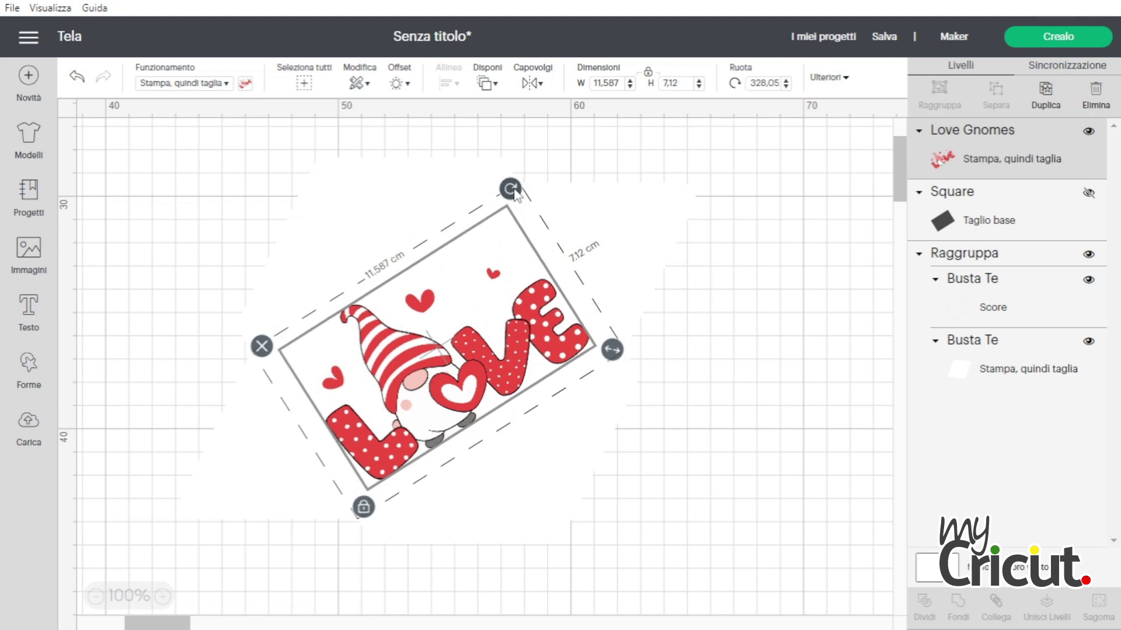
pyautogui.moveTo(514, 193); pyautogui.dragTo(516, 195)
pyautogui.moveTo(612, 350); pyautogui.dragTo(617, 356)
pyautogui.moveTo(527, 358); pyautogui.dragTo(524, 359)
pyautogui.click(758, 303)
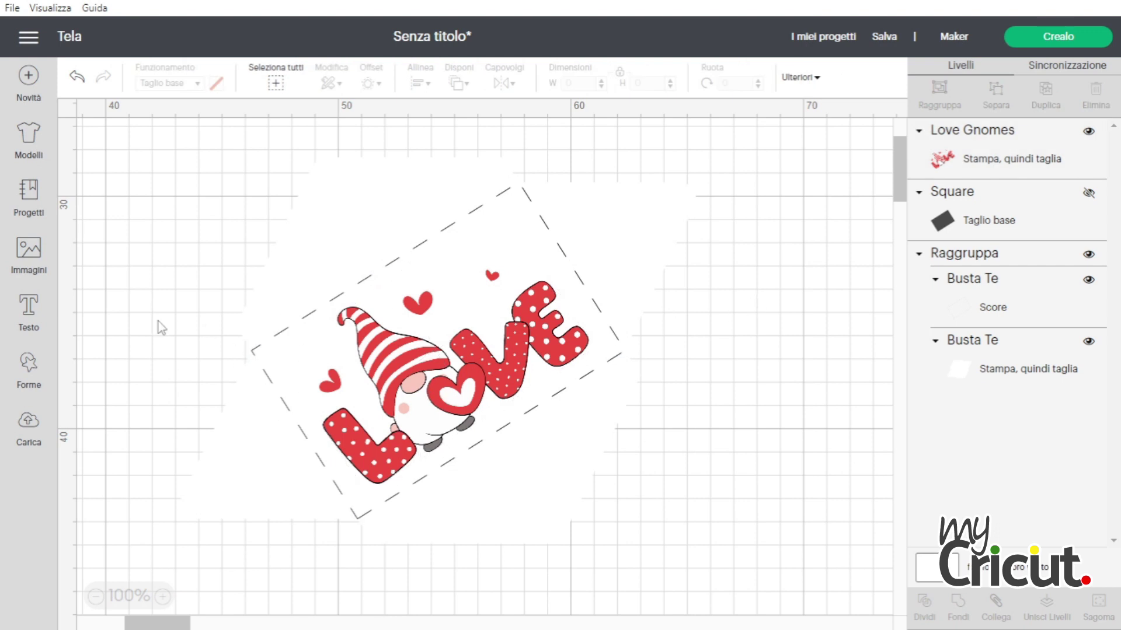
# Add a text object reading "Buongiorno a te '", with the accent as a separate apostrophe
pyautogui.click(29, 315)
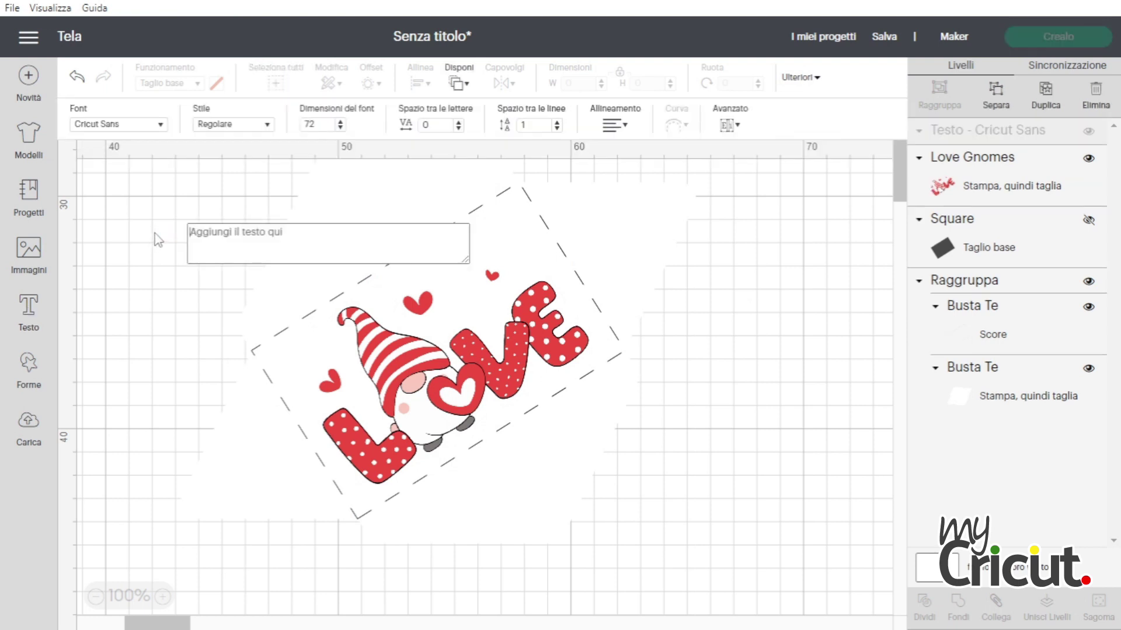
pyautogui.write('Buongiorn')
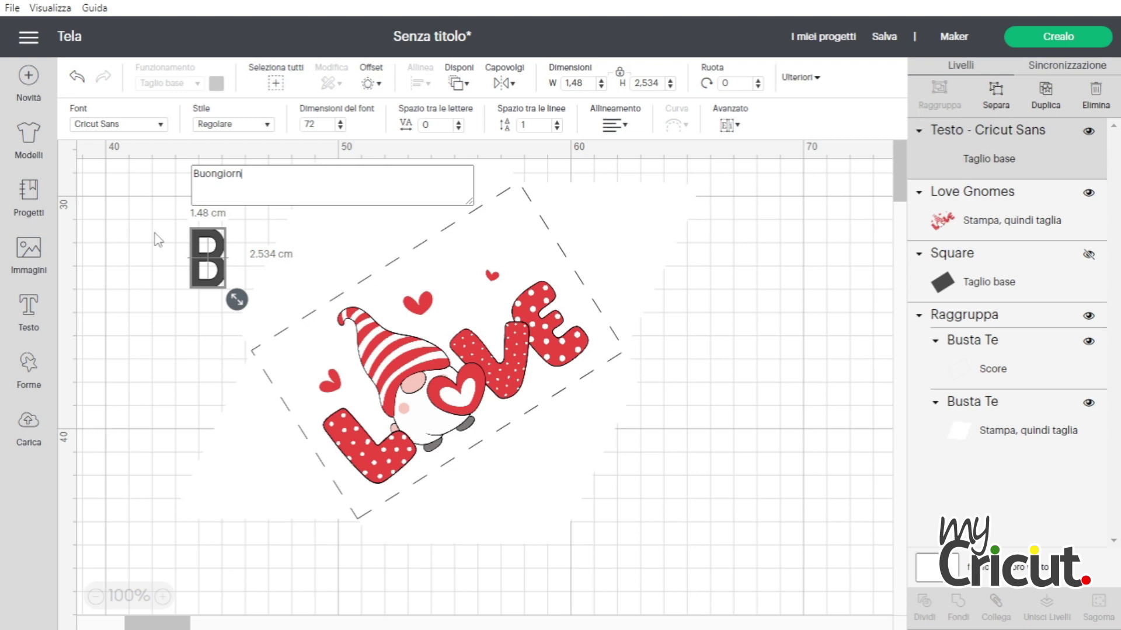
pyautogui.write('o a te')
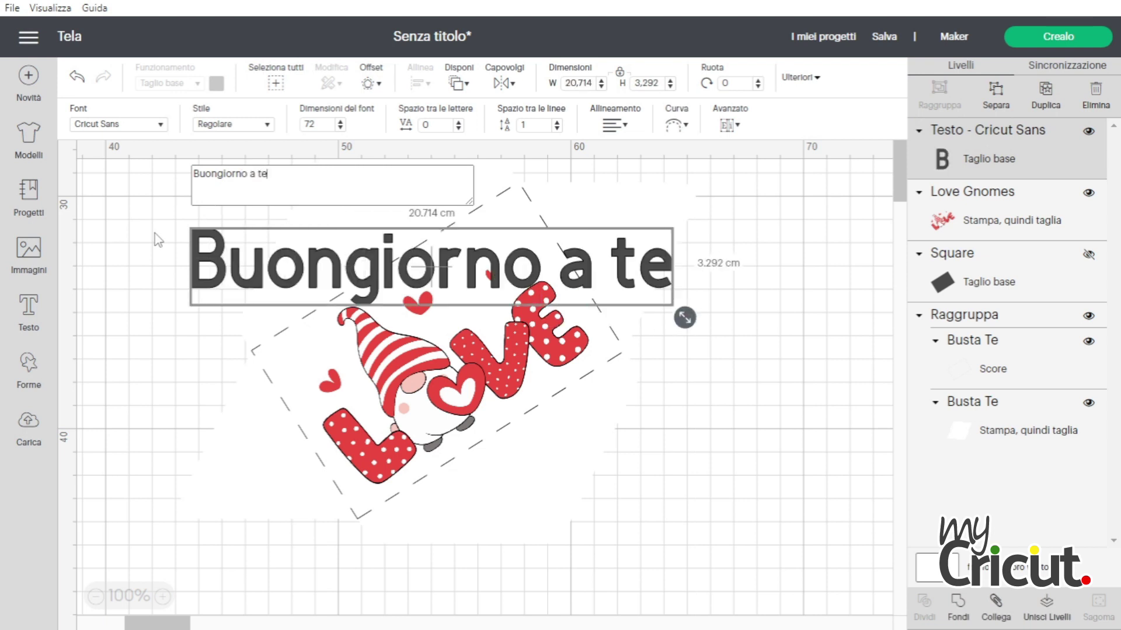
pyautogui.press('BackSpace')
pyautogui.write('è')
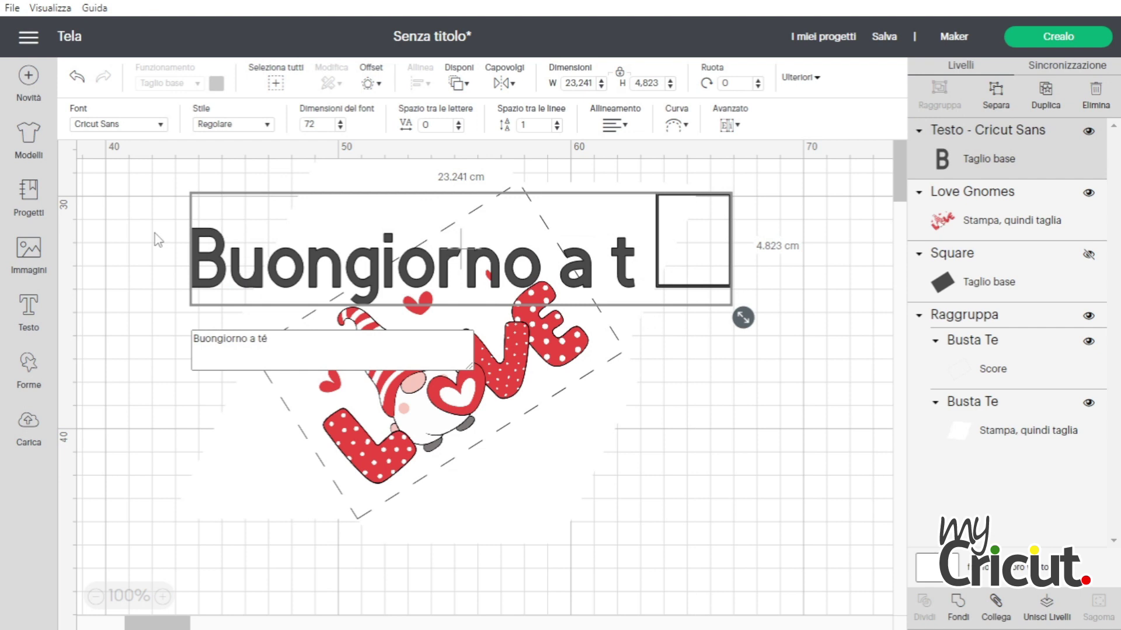
pyautogui.press('BackSpace')
pyautogui.write('e ')
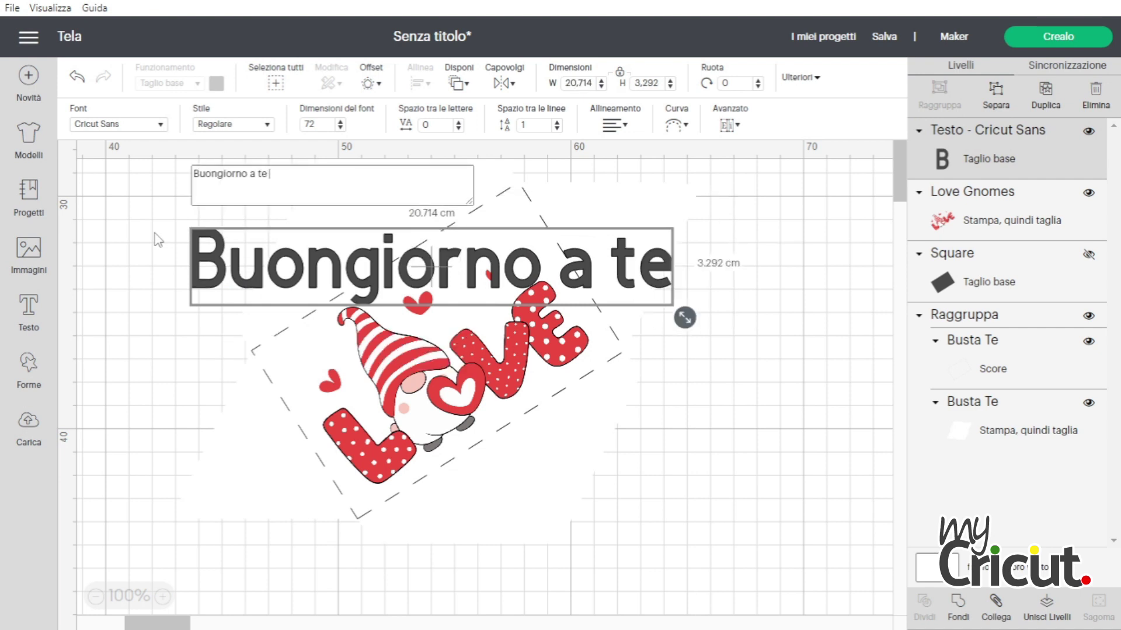
pyautogui.write("'")
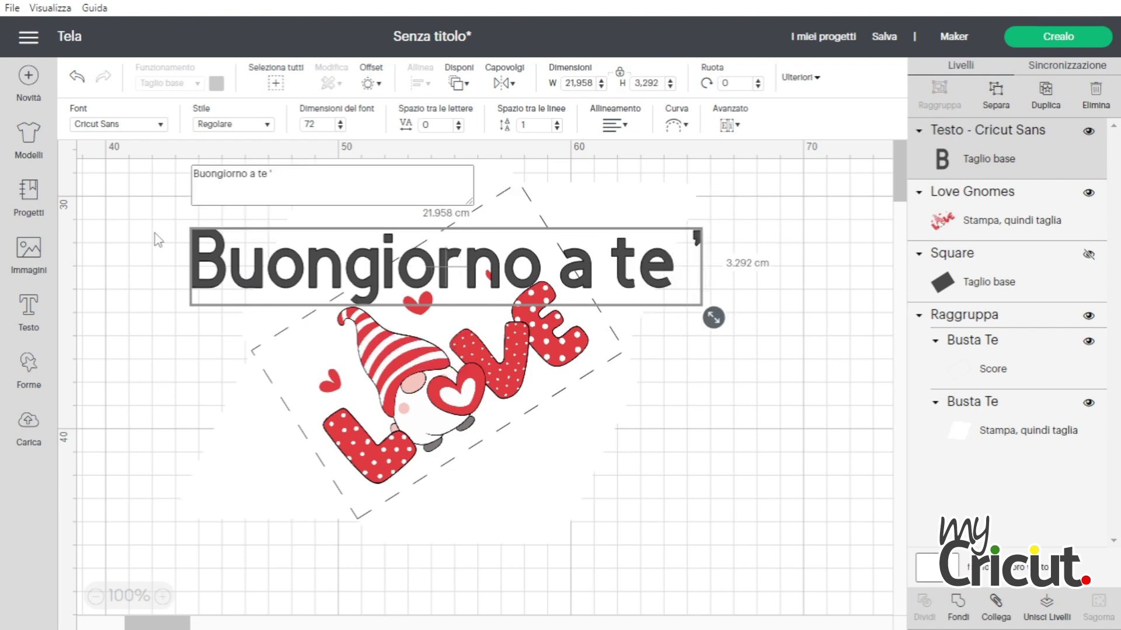
# Search the fonts for "beauty" and apply the Beauty font to the greeting text
pyautogui.click(124, 125)
pyautogui.write('beauty')
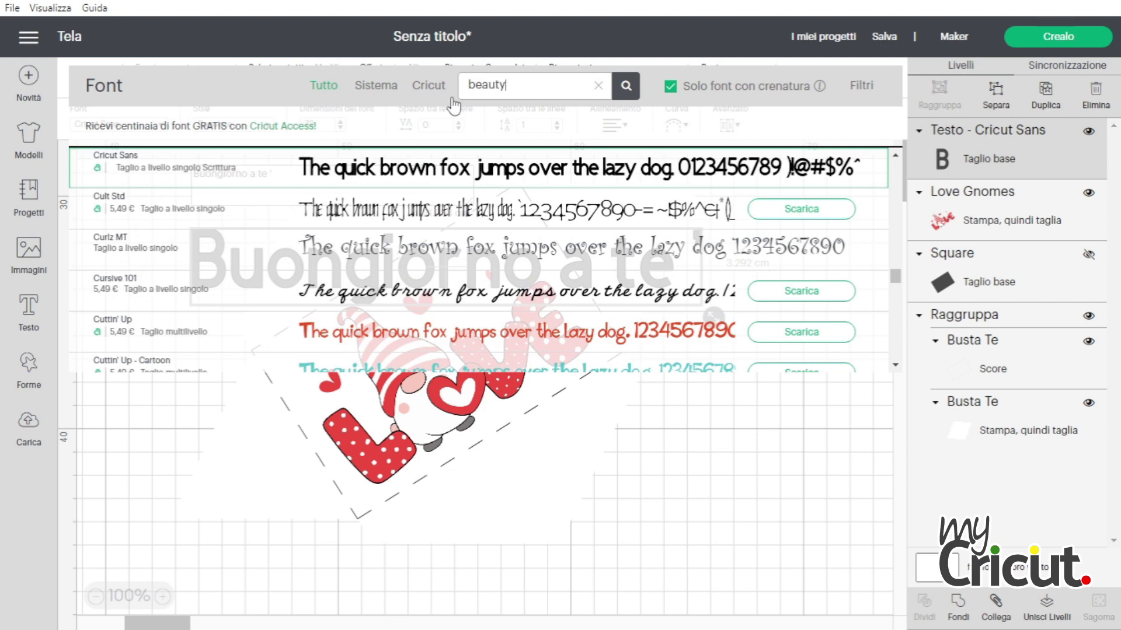
pyautogui.click(347, 165)
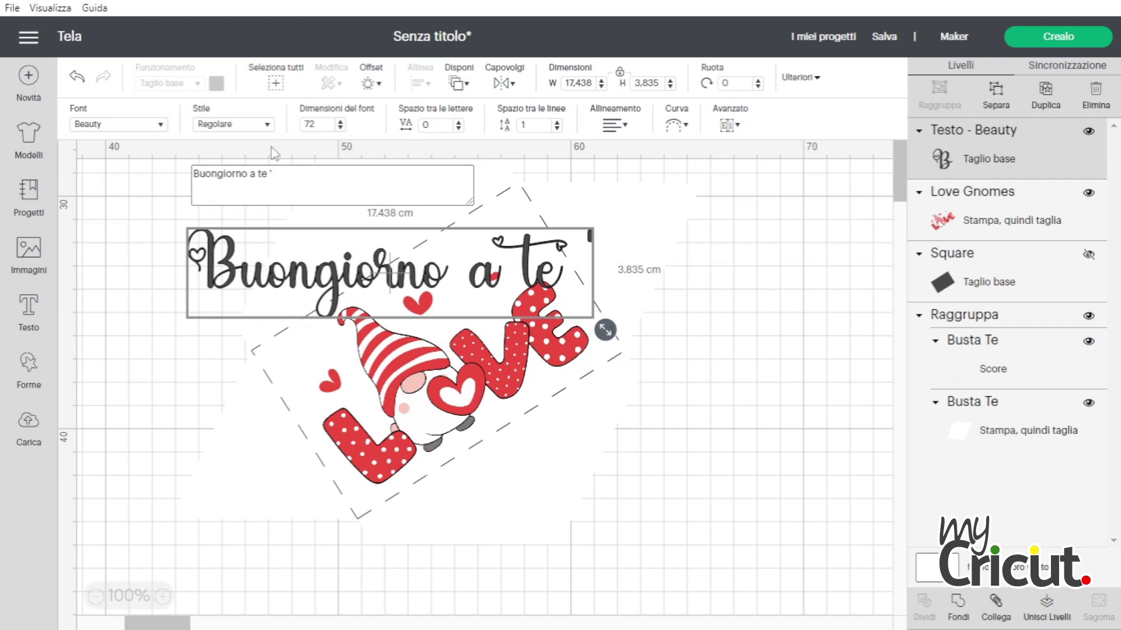
# Change the colour of the greeting text to red
pyautogui.click(931, 164)
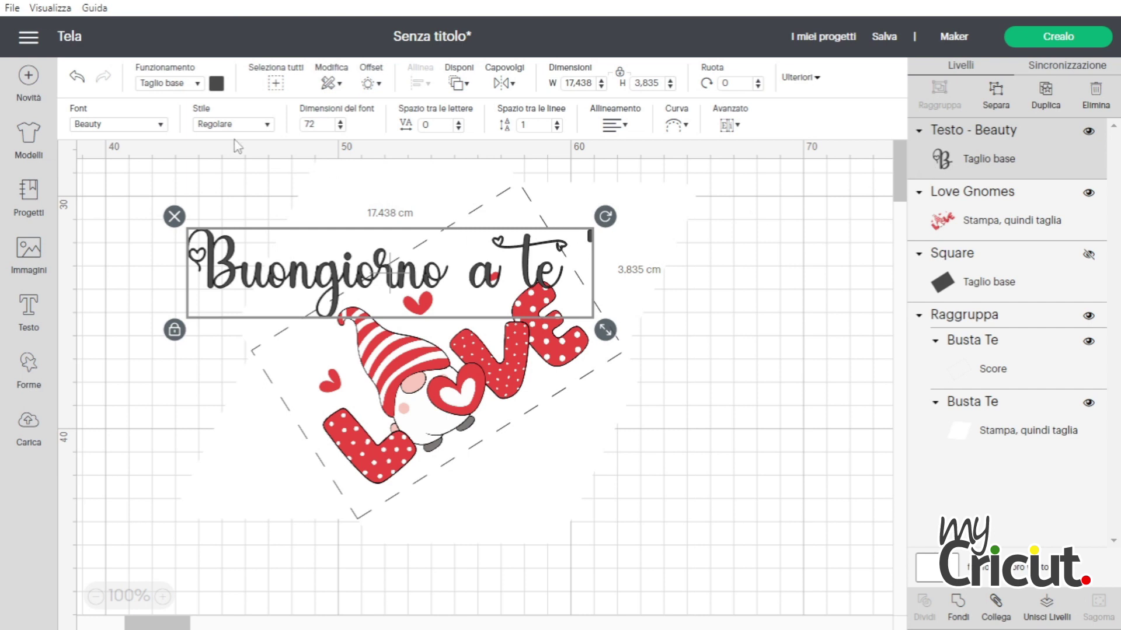
pyautogui.click(216, 83)
pyautogui.click(234, 199)
pyautogui.click(120, 335)
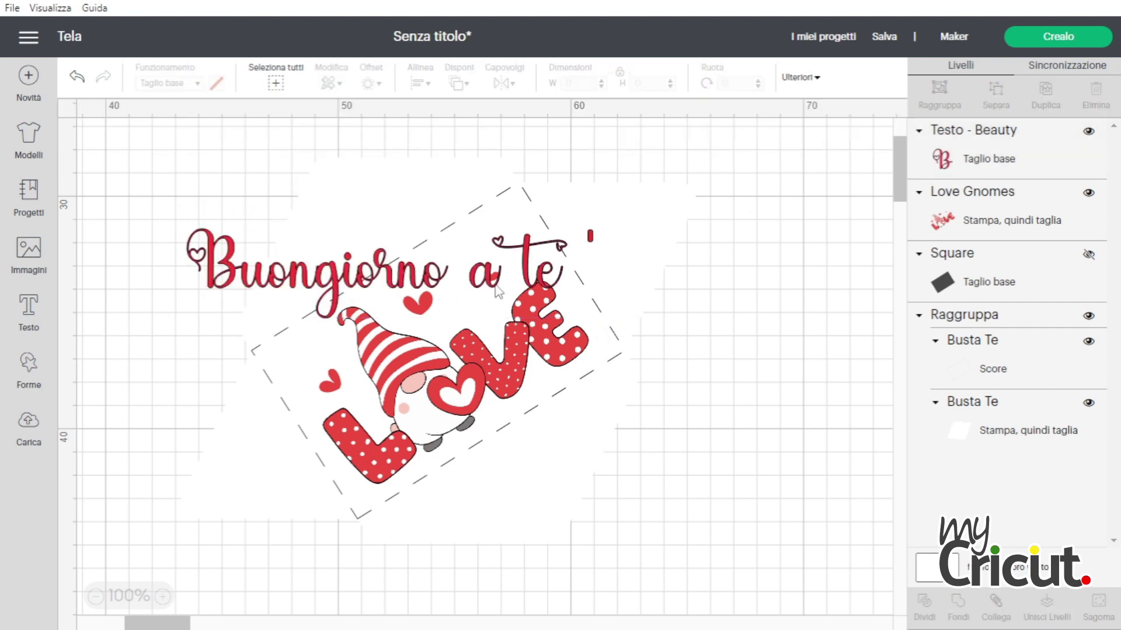
pyautogui.click(352, 266)
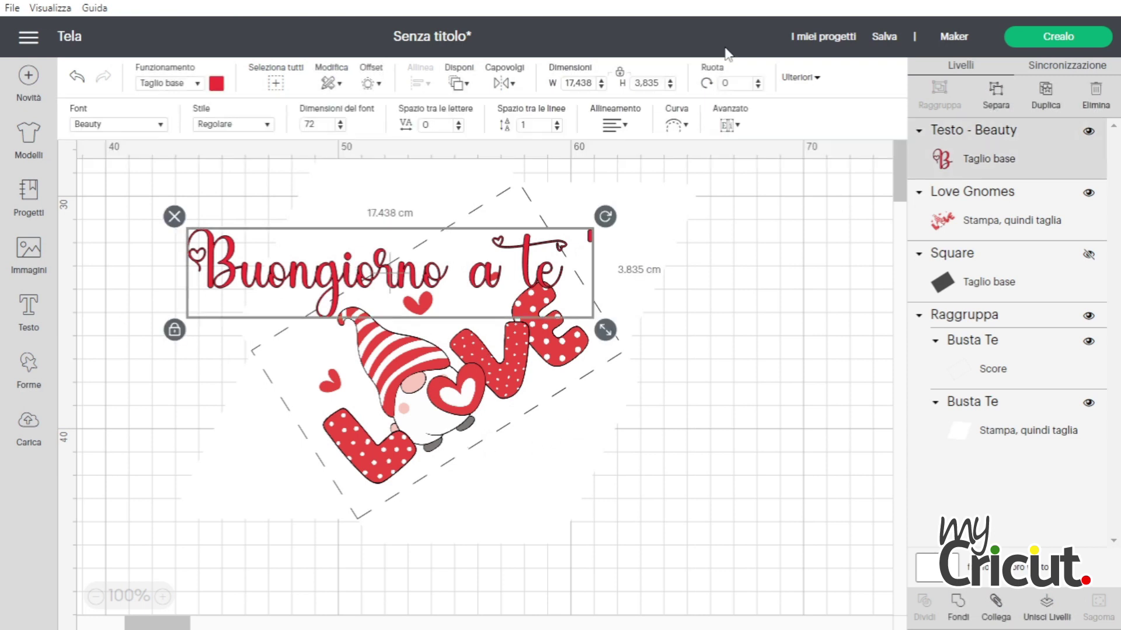
# Save the project as "BUSTA BUONGIORNO TE" in the SCATOLE E CONFEZIONI collection
pyautogui.click(884, 37)
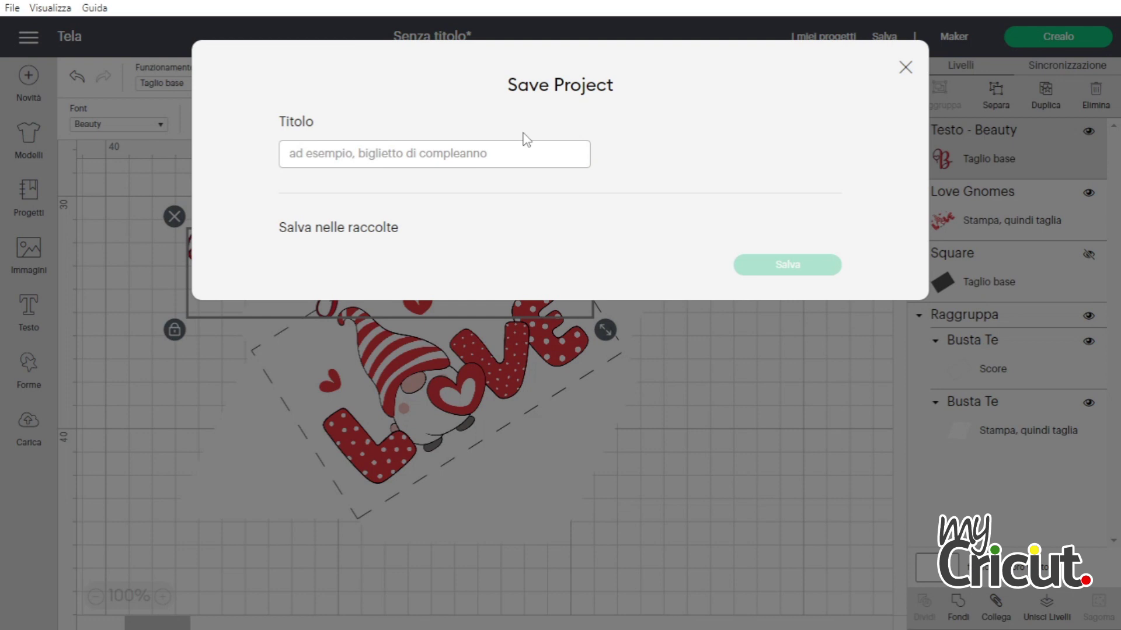
pyautogui.write('BUSTA')
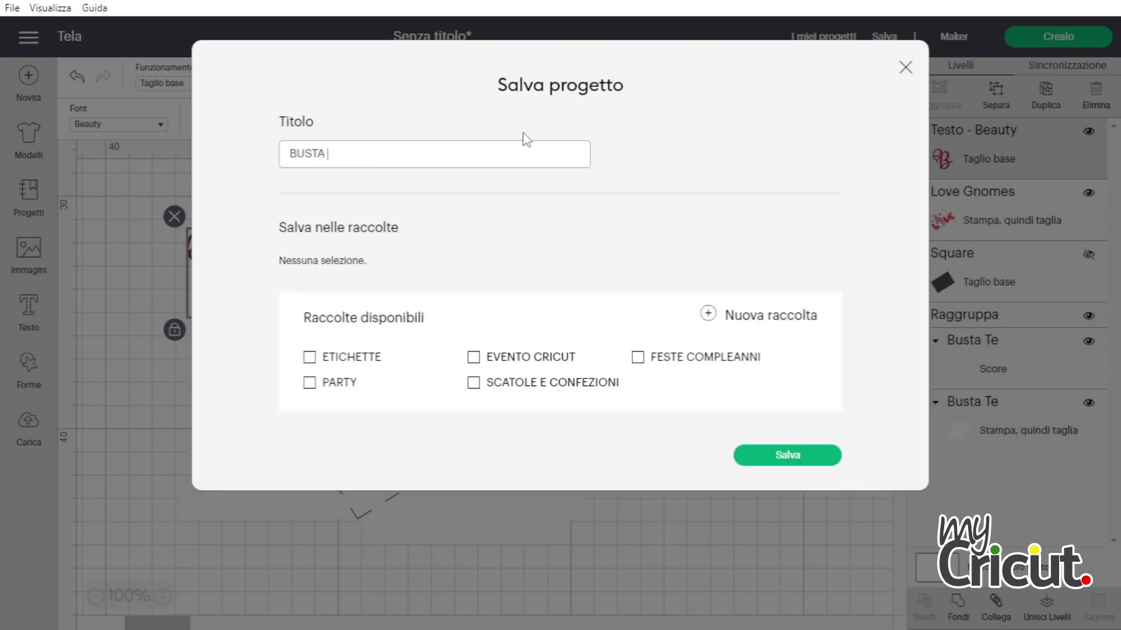
pyautogui.write(' BUONGIORNO TE')
pyautogui.click(513, 386)
pyautogui.click(808, 468)
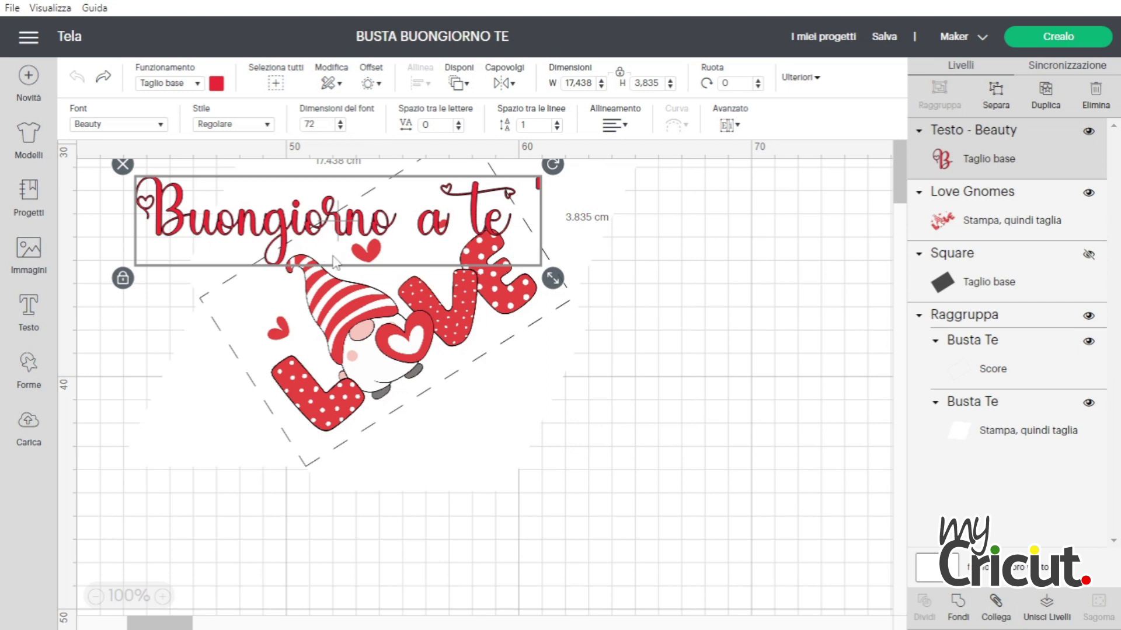
# Break the greeting text into two lines, "Buongiorno" and "a te '", and centre-align them
pyautogui.moveTo(338, 220); pyautogui.dragTo(335, 220)
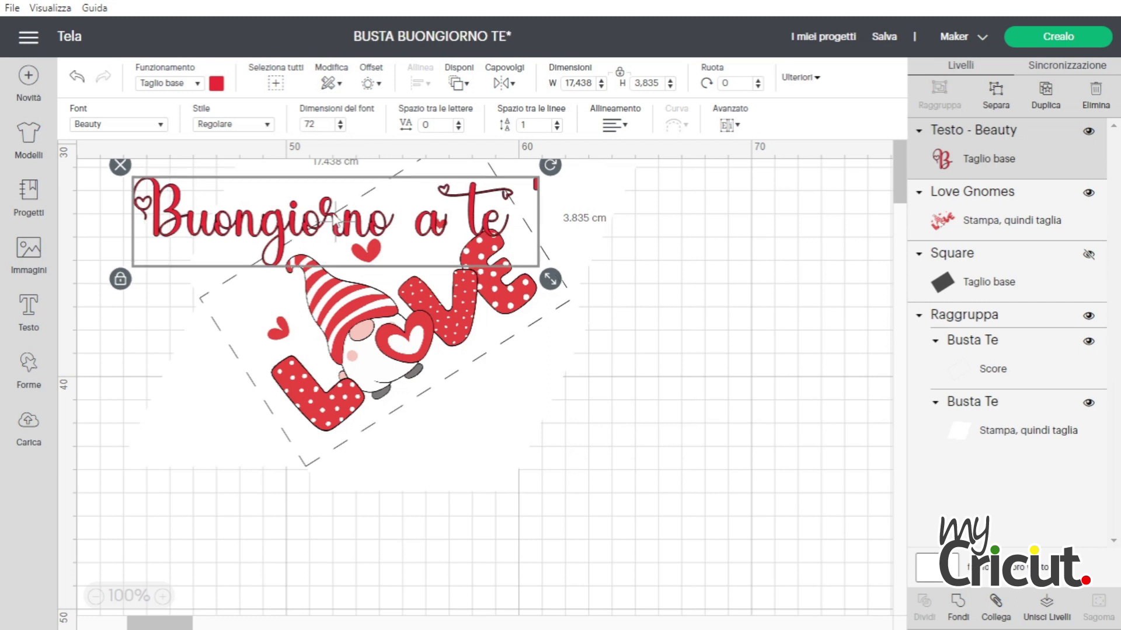
pyautogui.doubleClick(351, 234)
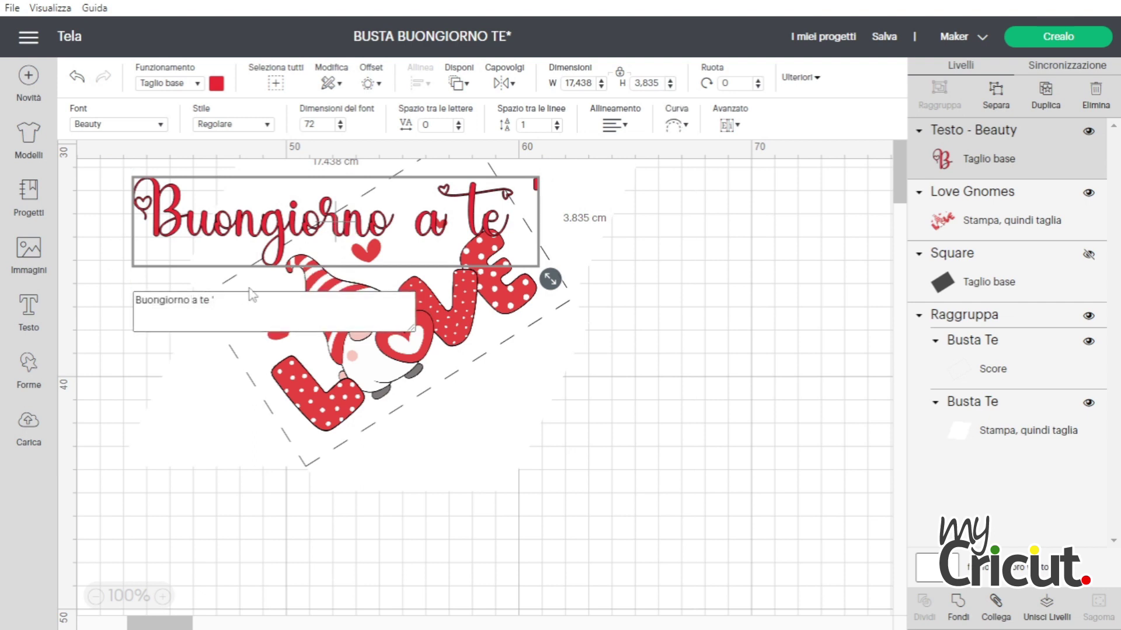
pyautogui.press('BackSpace')
pyautogui.press('Return')
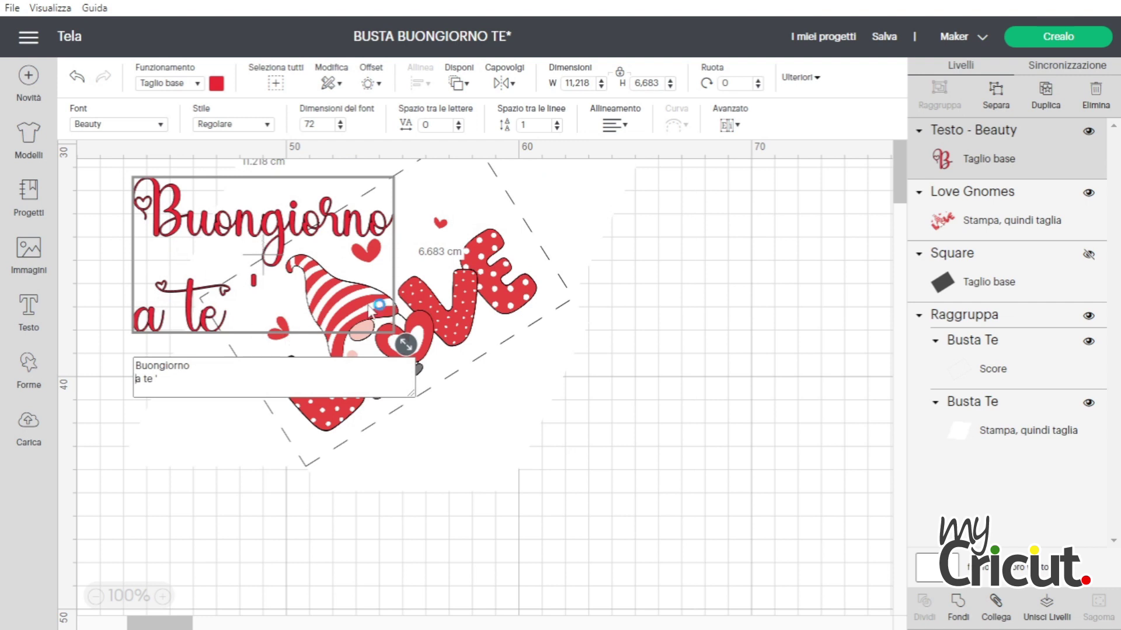
pyautogui.click(614, 124)
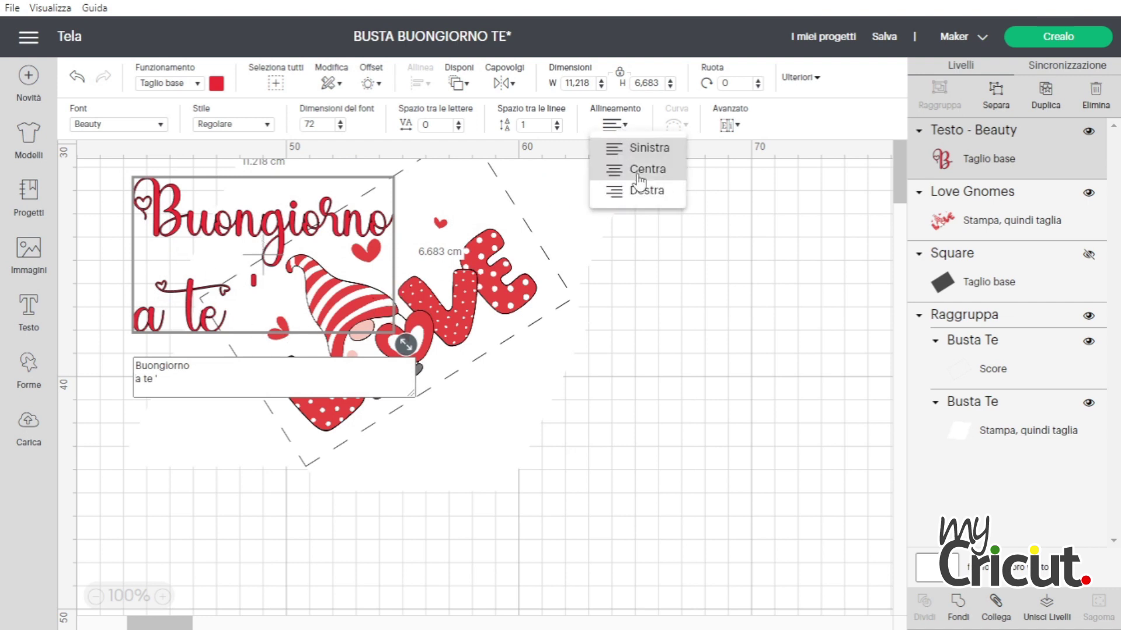
pyautogui.click(640, 169)
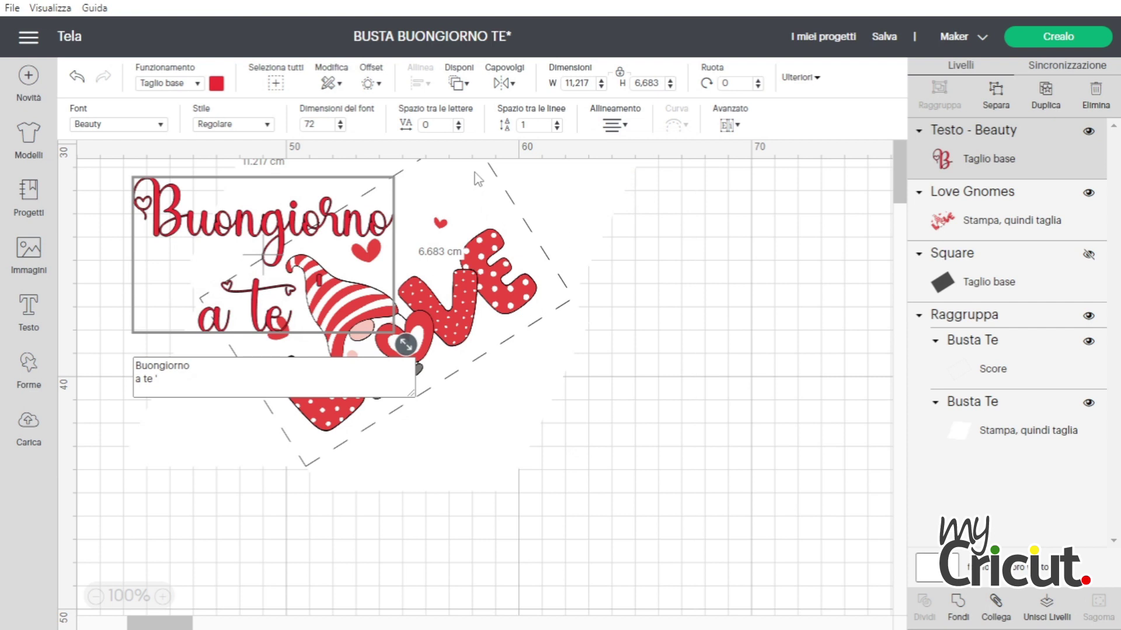
# Set the greeting text's letter spacing to 0,3 and apply a welded, rounded offset of 0,05 cm around it
pyautogui.click(458, 122)
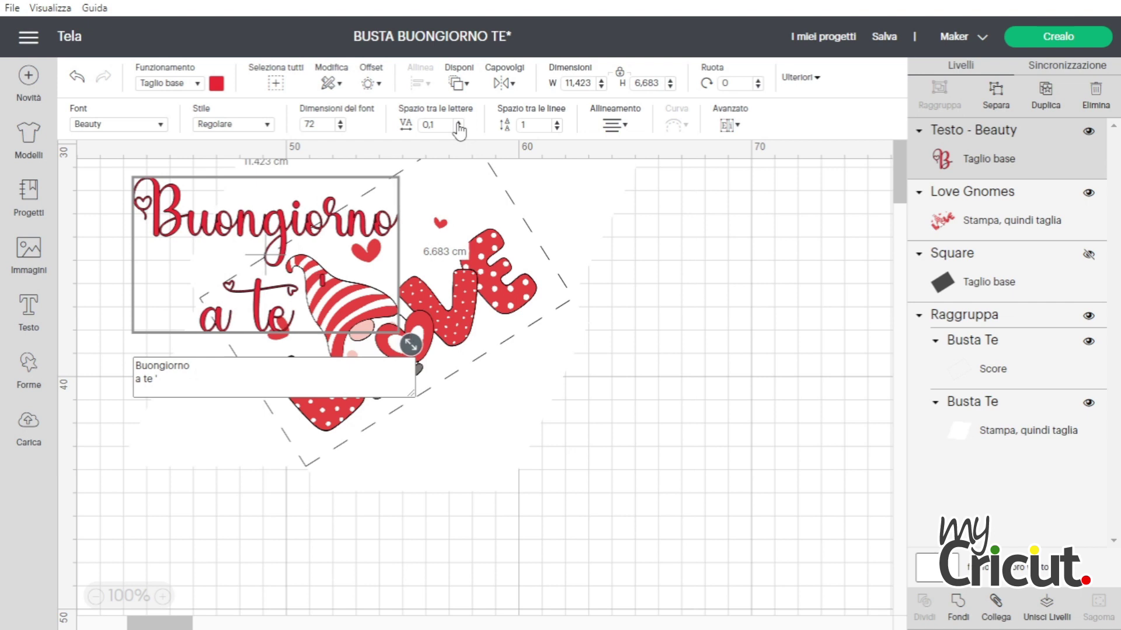
pyautogui.click(459, 122)
pyautogui.click(458, 122)
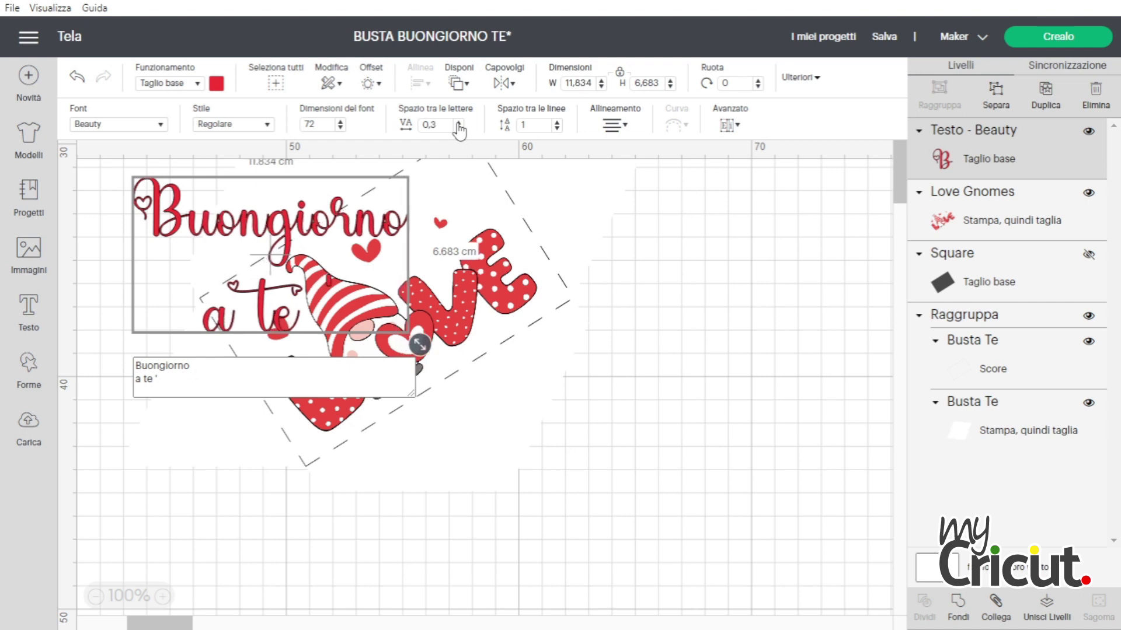
pyautogui.click(369, 84)
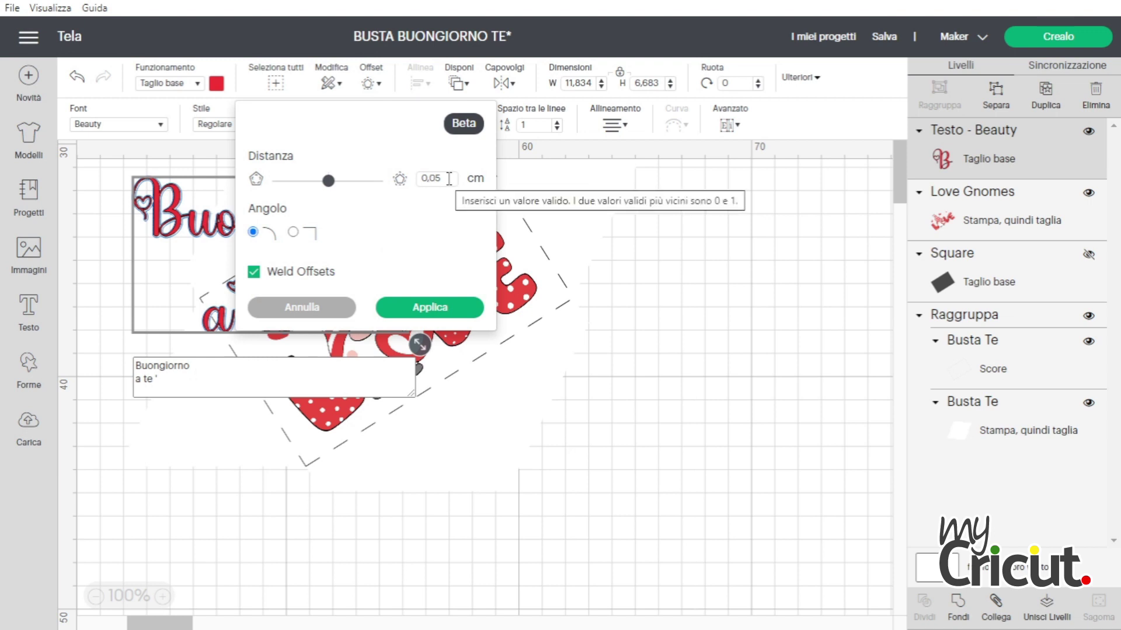
pyautogui.click(420, 309)
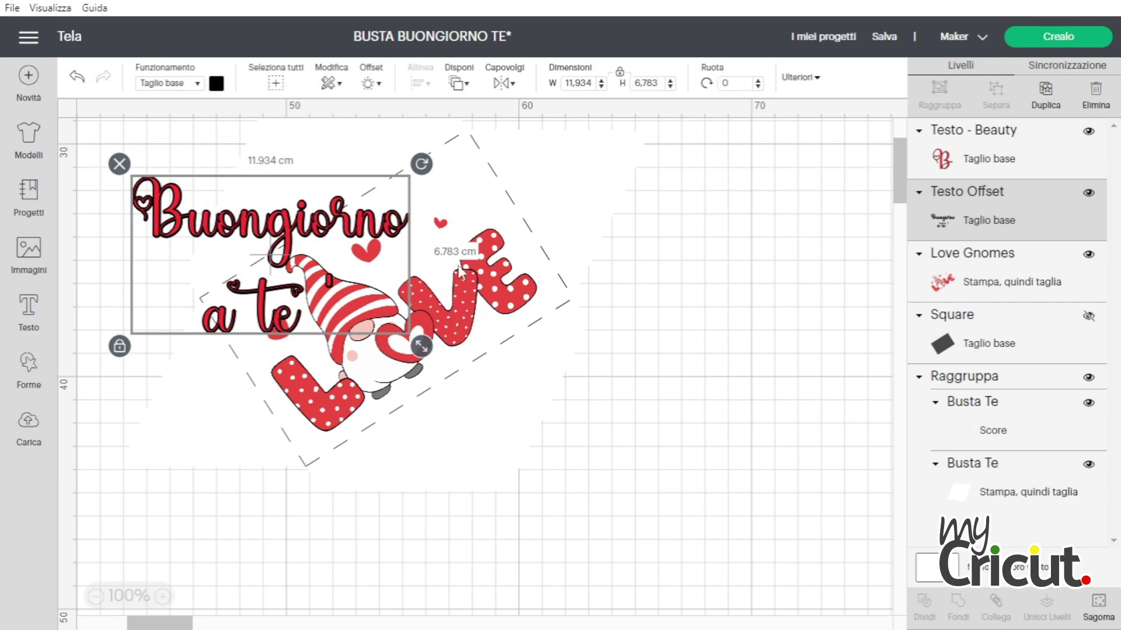
# Scale the greeting text and its offset together to about 7.8 cm wide and rotate them to about 147°
pyautogui.keyDown('shift'); pyautogui.click(972, 166); pyautogui.keyUp('shift')
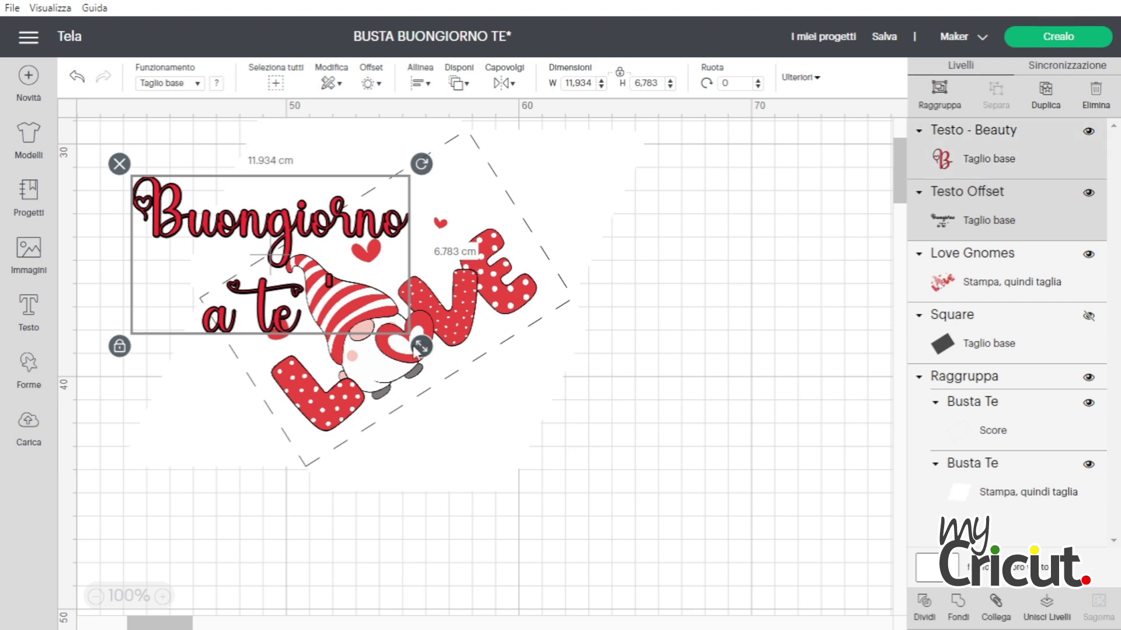
pyautogui.moveTo(418, 349); pyautogui.dragTo(325, 291)
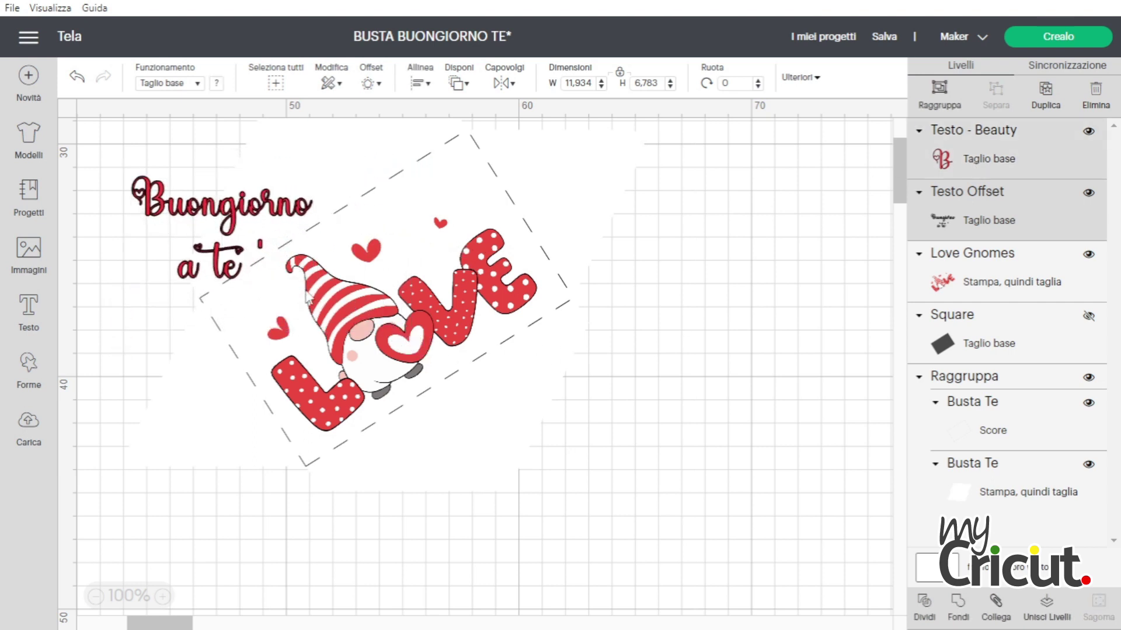
pyautogui.moveTo(324, 164); pyautogui.dragTo(302, 217)
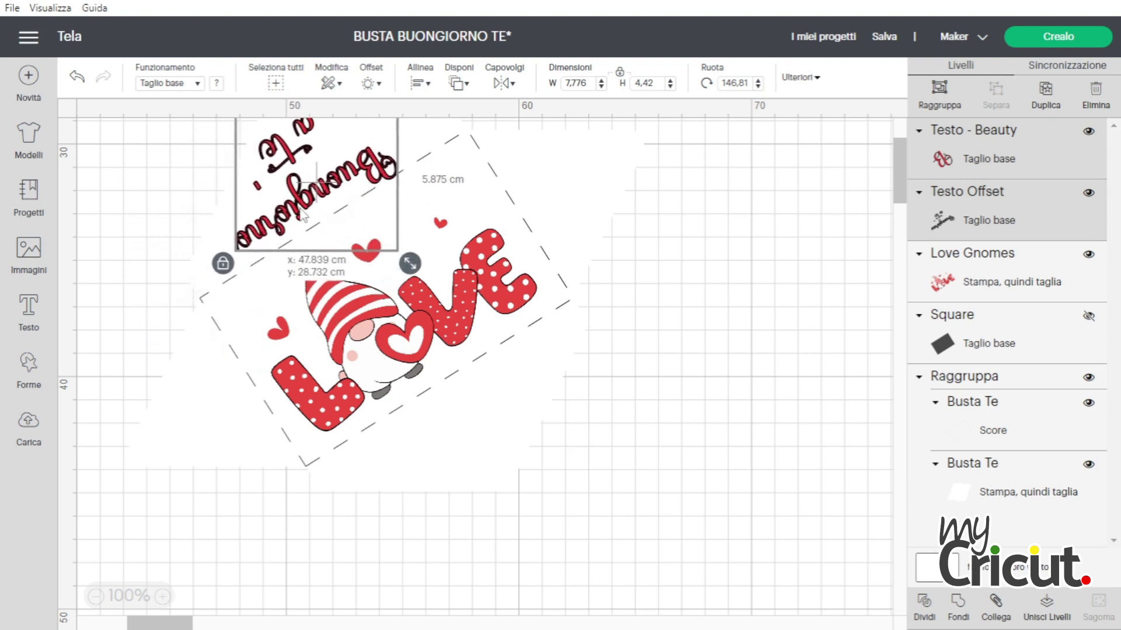
# Shrink the greeting text with its offset to about 5.9 × 3.4 cm and place it on the envelope flap above the gnome
pyautogui.click(163, 596)
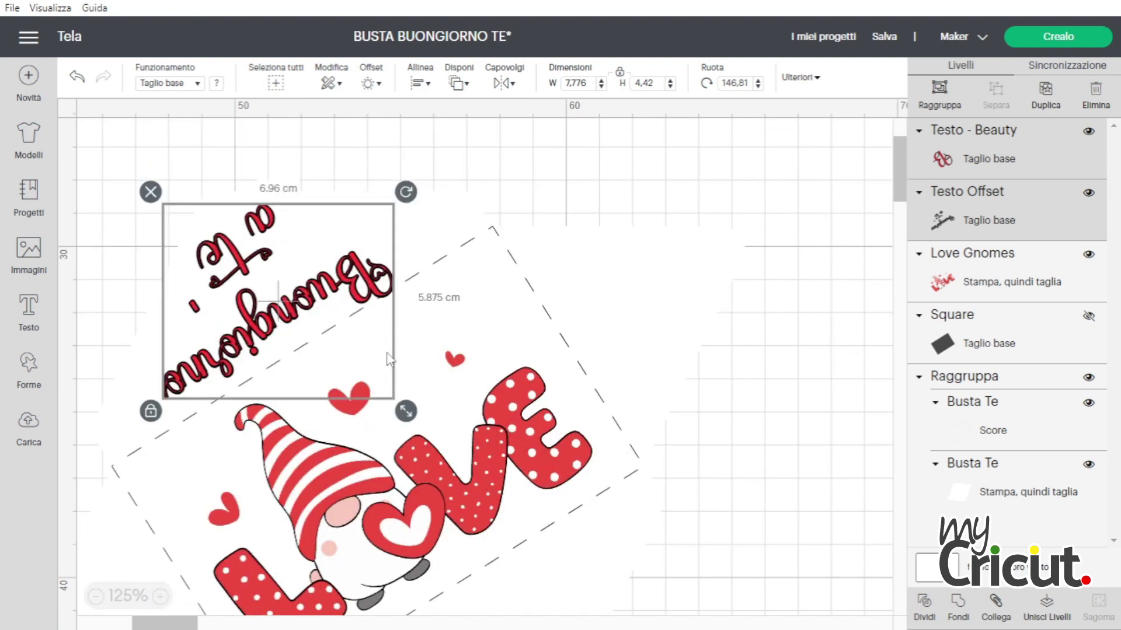
pyautogui.moveTo(409, 413); pyautogui.dragTo(349, 316)
pyautogui.moveTo(267, 278); pyautogui.dragTo(298, 294)
pyautogui.moveTo(375, 377); pyautogui.dragTo(382, 383)
pyautogui.moveTo(345, 287); pyautogui.dragTo(326, 280)
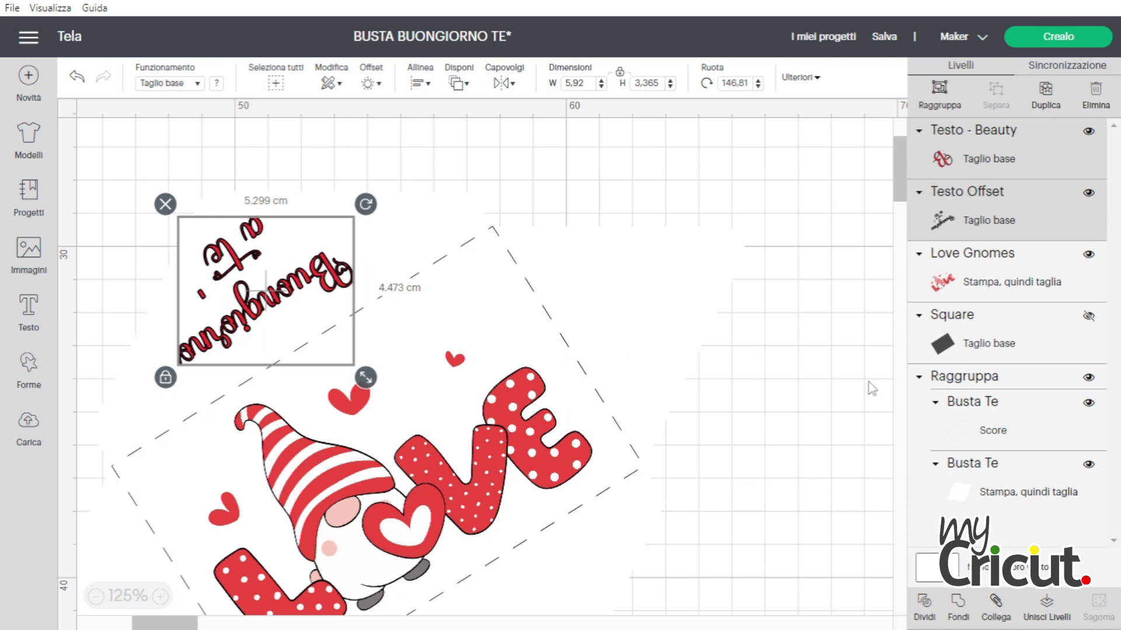
pyautogui.click(848, 317)
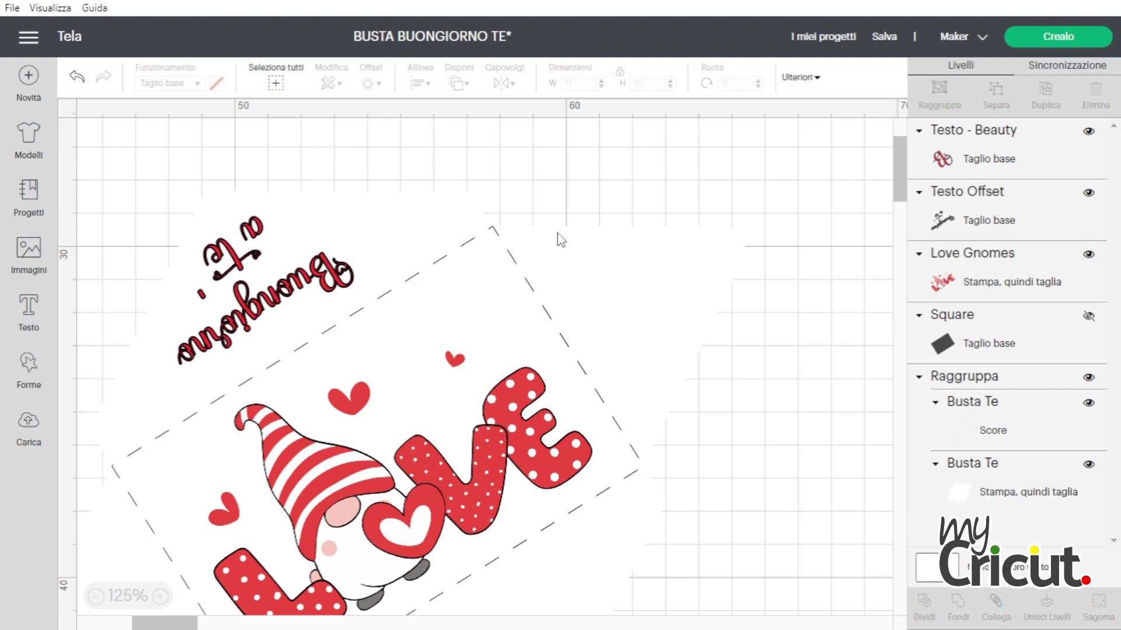
# Ungroup the envelope and hide its score-line layer
pyautogui.click(512, 281)
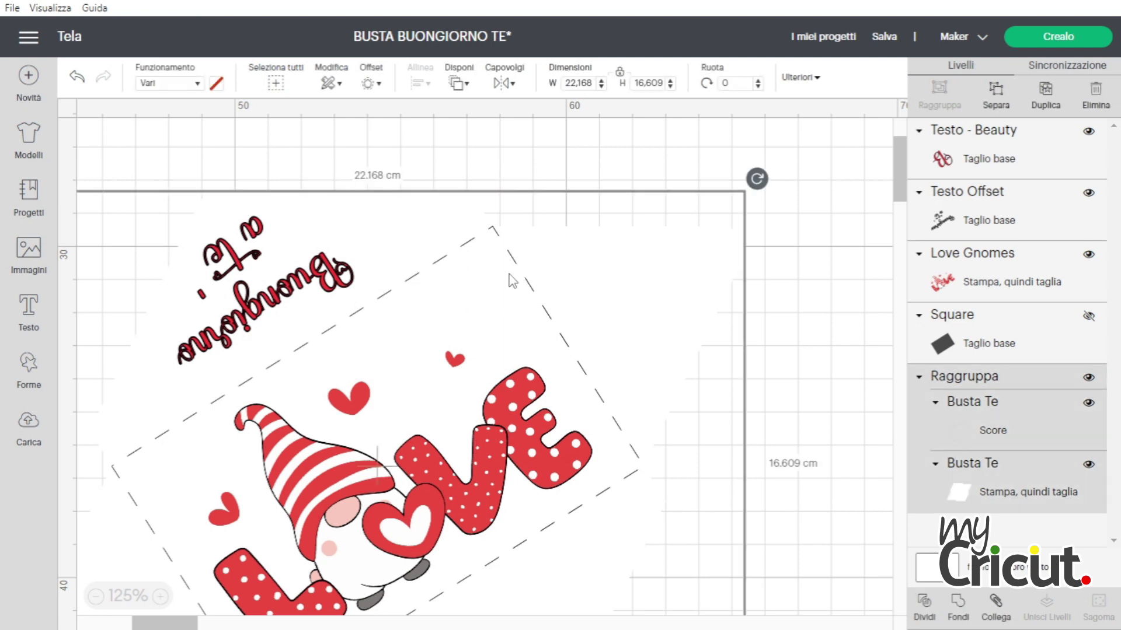
pyautogui.click(996, 95)
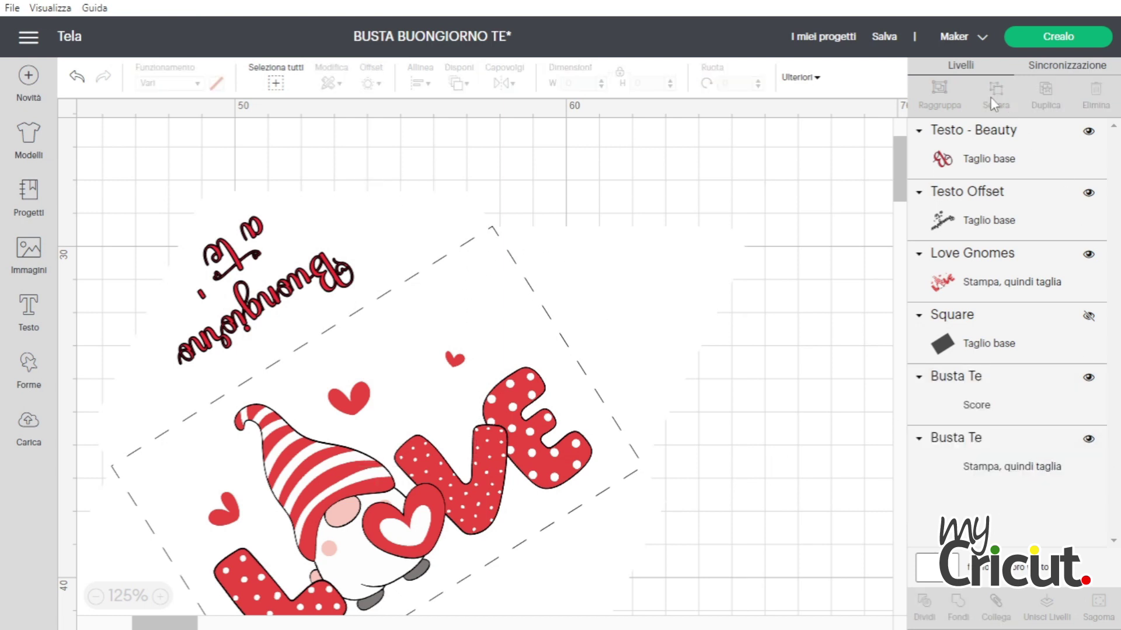
pyautogui.click(971, 409)
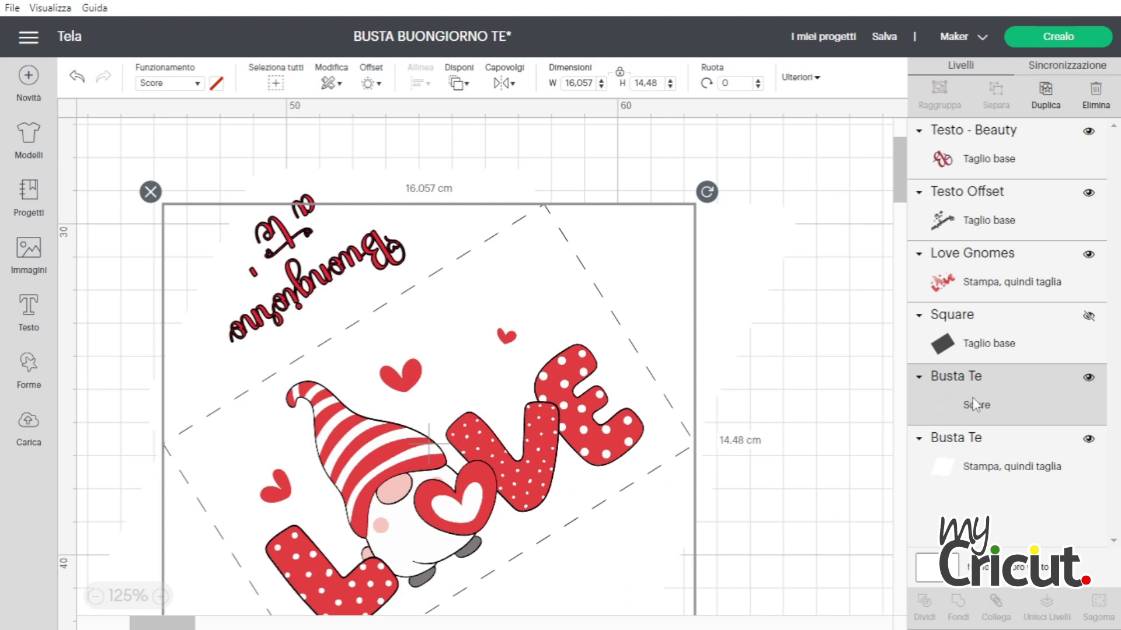
pyautogui.click(1089, 379)
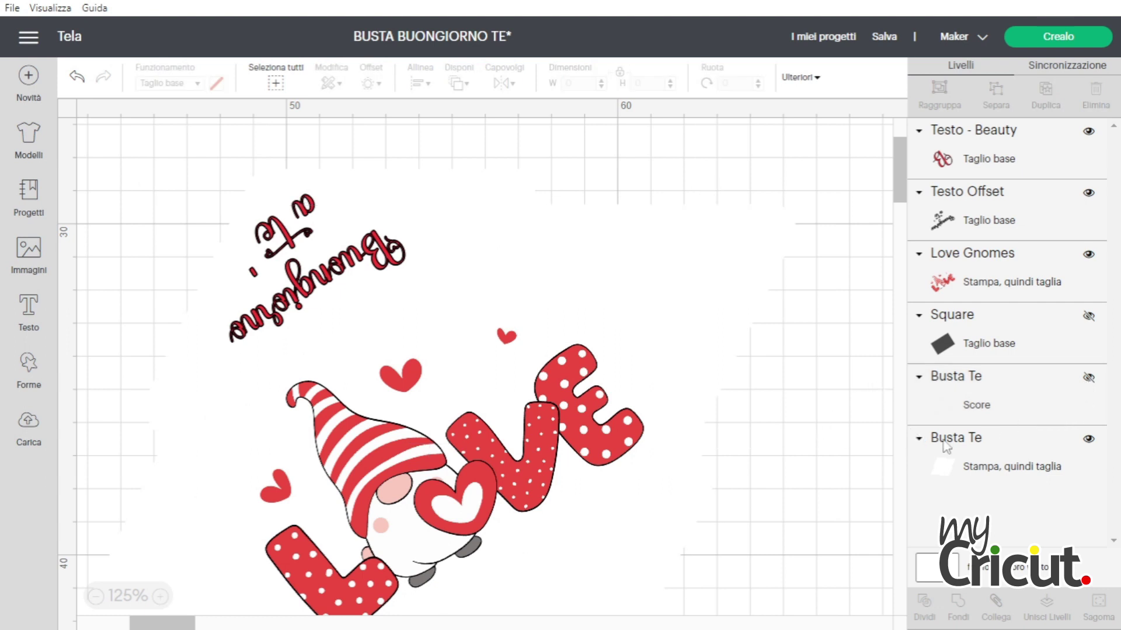
# Flatten the greeting text, its offset, the gnome image and the envelope into one print-then-cut layer
pyautogui.click(95, 597)
pyautogui.click(95, 596)
pyautogui.moveTo(170, 171); pyautogui.dragTo(740, 607)
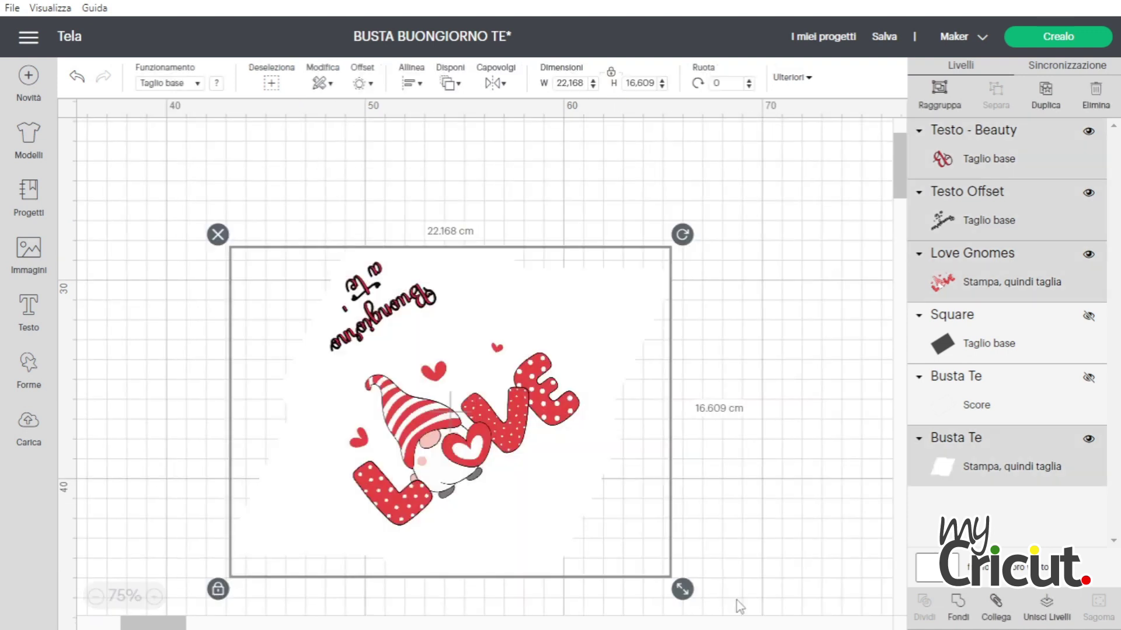
pyautogui.click(1049, 610)
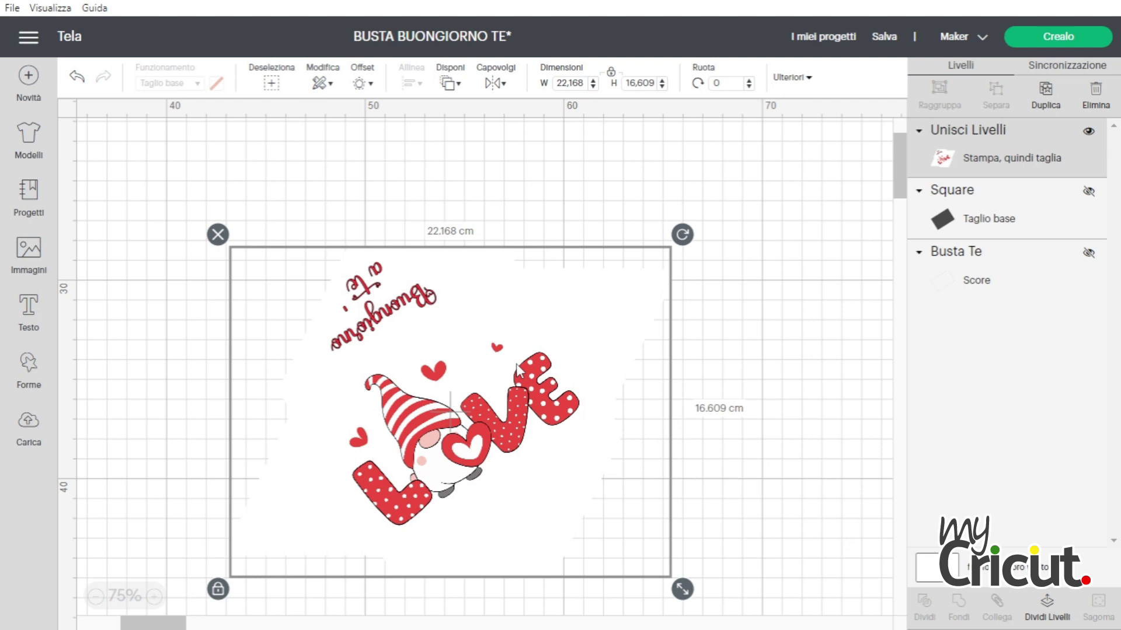
# Show the envelope's score-line layer again and move it above the flattened layer
pyautogui.click(1079, 257)
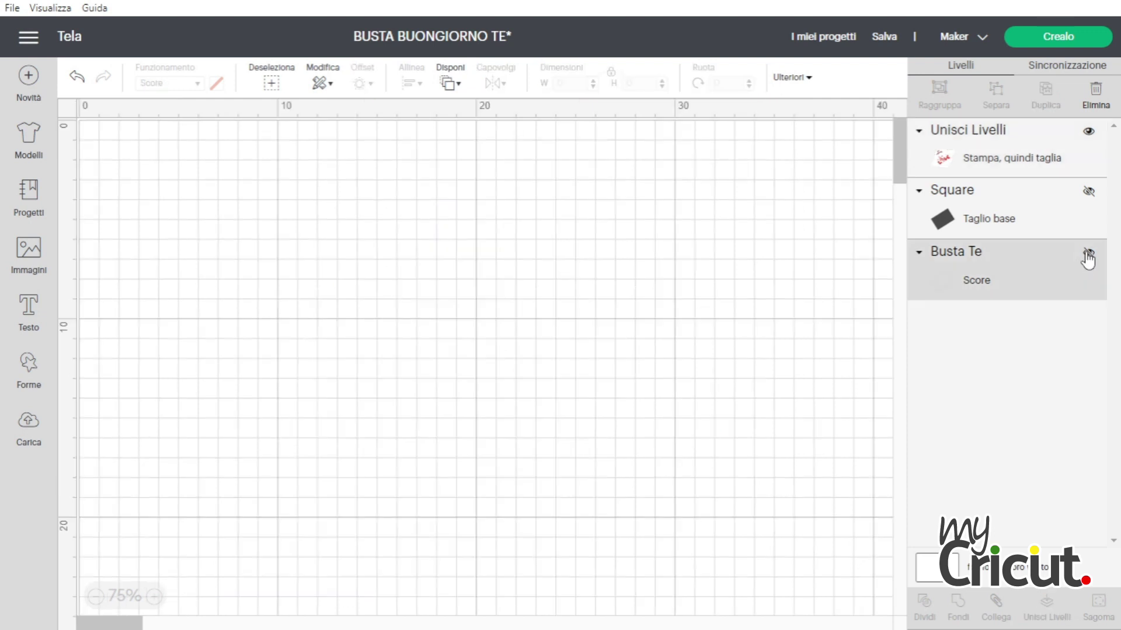
pyautogui.click(992, 281)
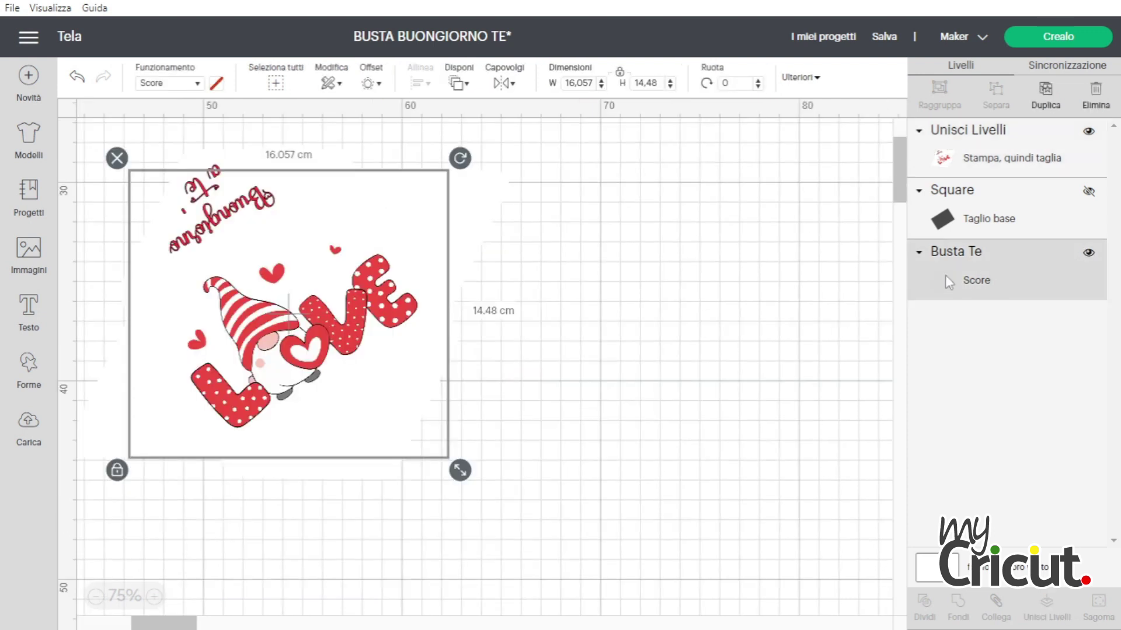
pyautogui.moveTo(934, 274); pyautogui.dragTo(934, 136)
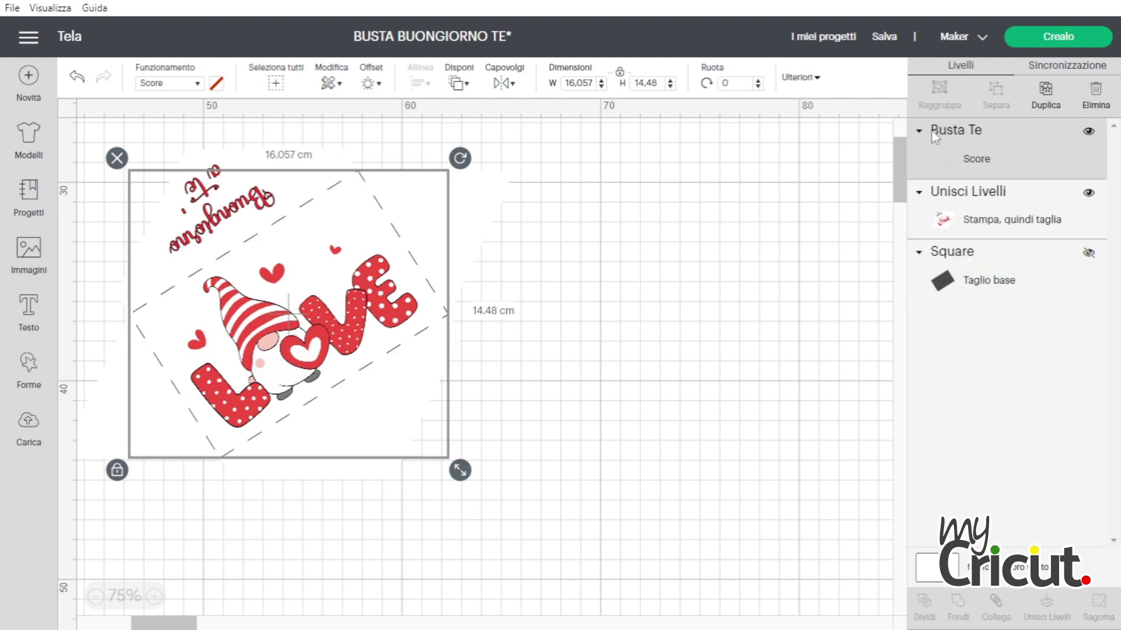
# Attach the score lines to the flattened envelope design and save the project
pyautogui.click(587, 400)
pyautogui.moveTo(91, 125); pyautogui.dragTo(552, 502)
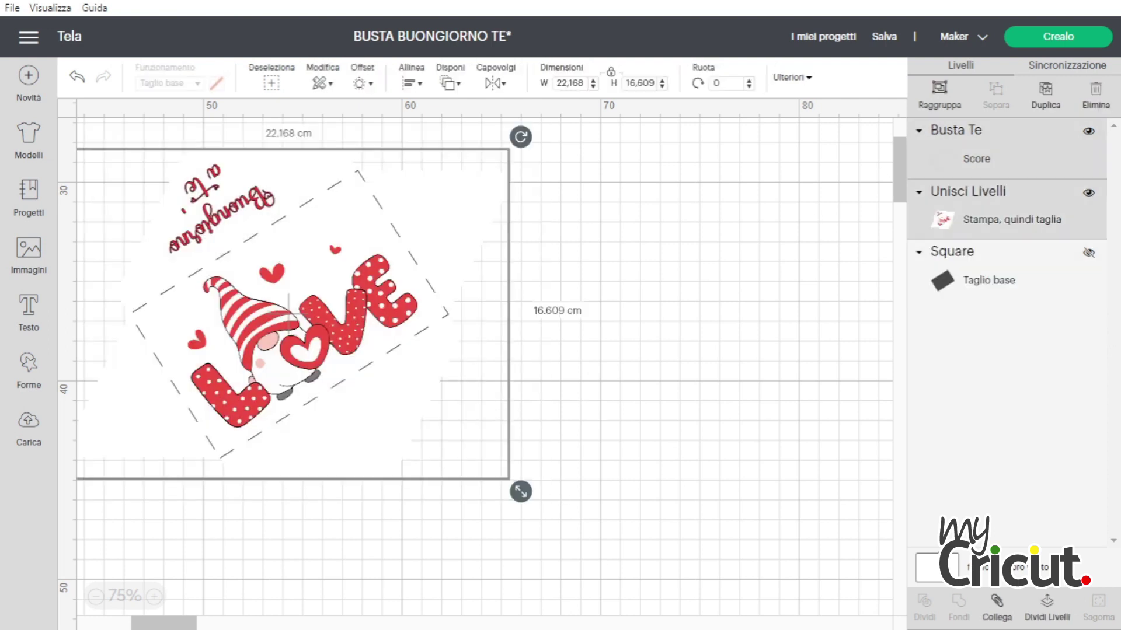
pyautogui.click(996, 601)
pyautogui.moveTo(286, 318); pyautogui.dragTo(497, 315)
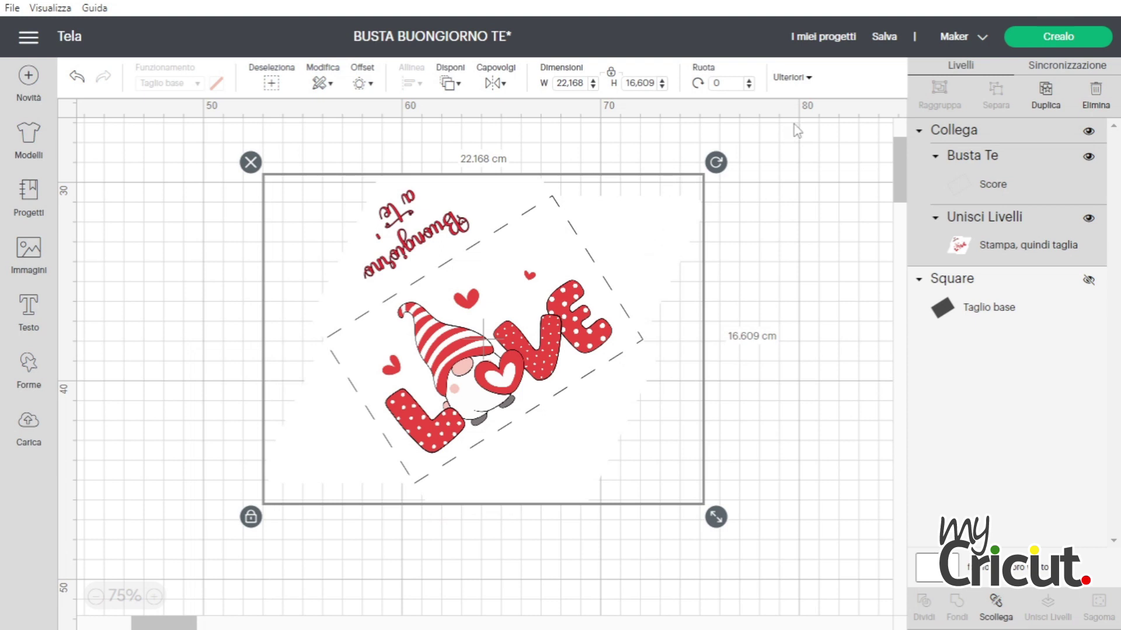
pyautogui.click(881, 45)
pyautogui.click(896, 58)
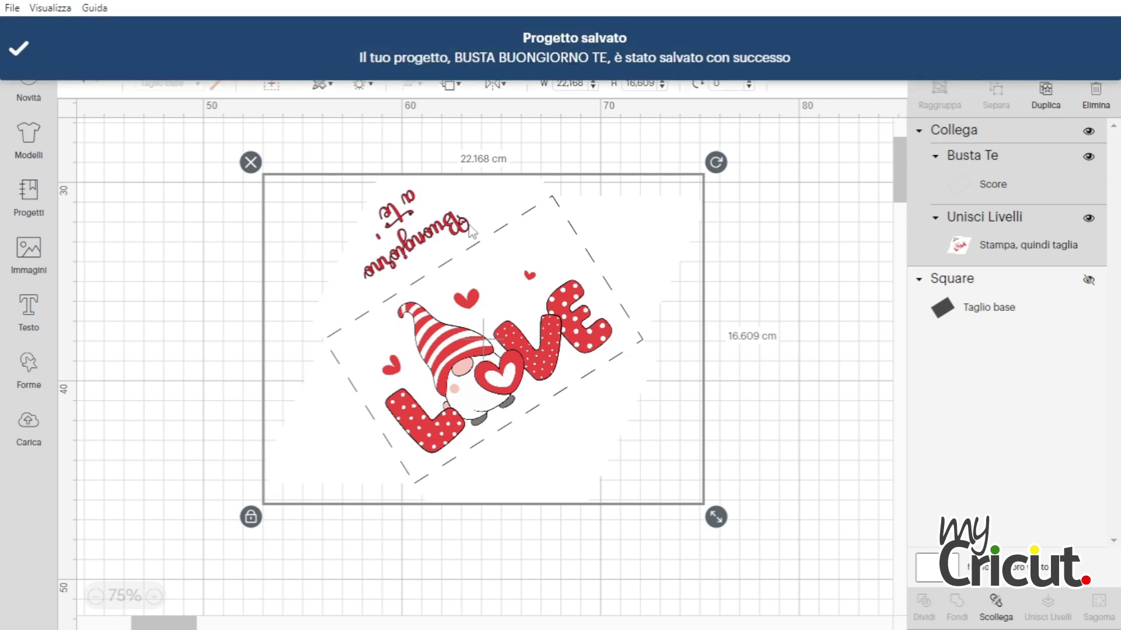
# Add a square shape beside the envelope and, with proportions unlocked, resize it to 7.8 cm wide by 14.5 cm high
pyautogui.click(32, 373)
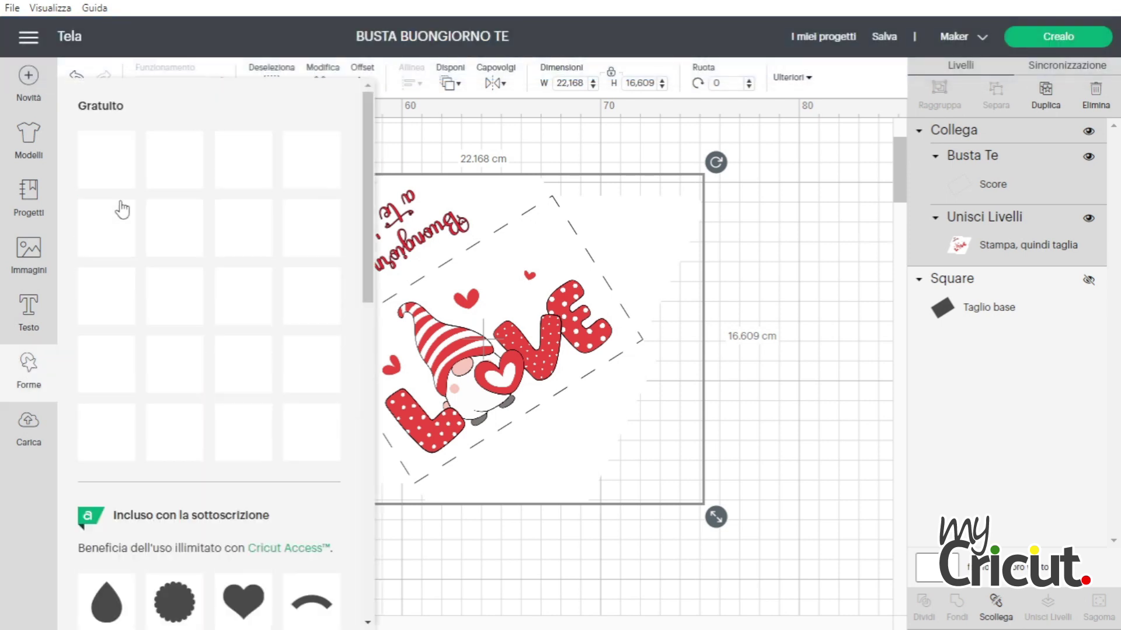
pyautogui.click(108, 435)
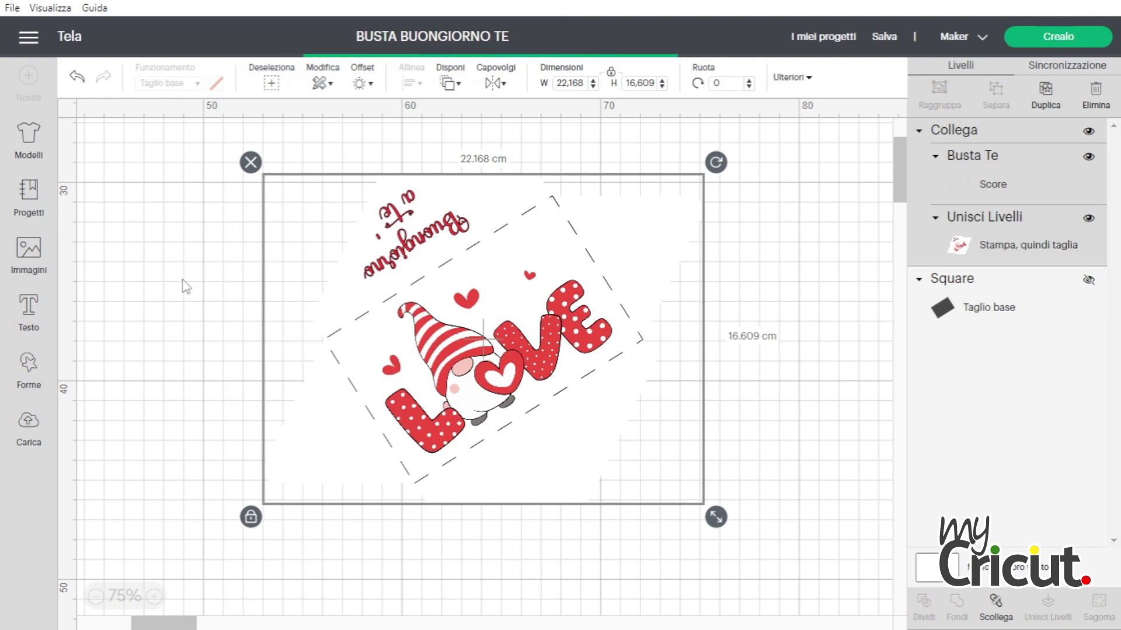
pyautogui.moveTo(175, 215); pyautogui.dragTo(203, 345)
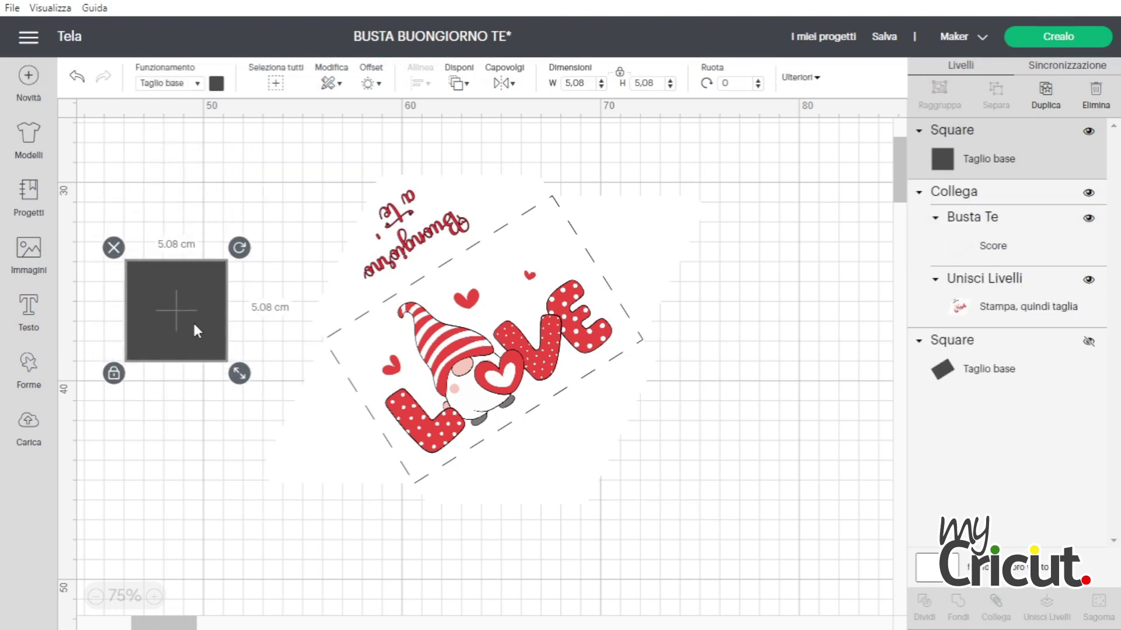
pyautogui.click(114, 374)
pyautogui.click(581, 84)
pyautogui.write('7')
pyautogui.press('Tab')
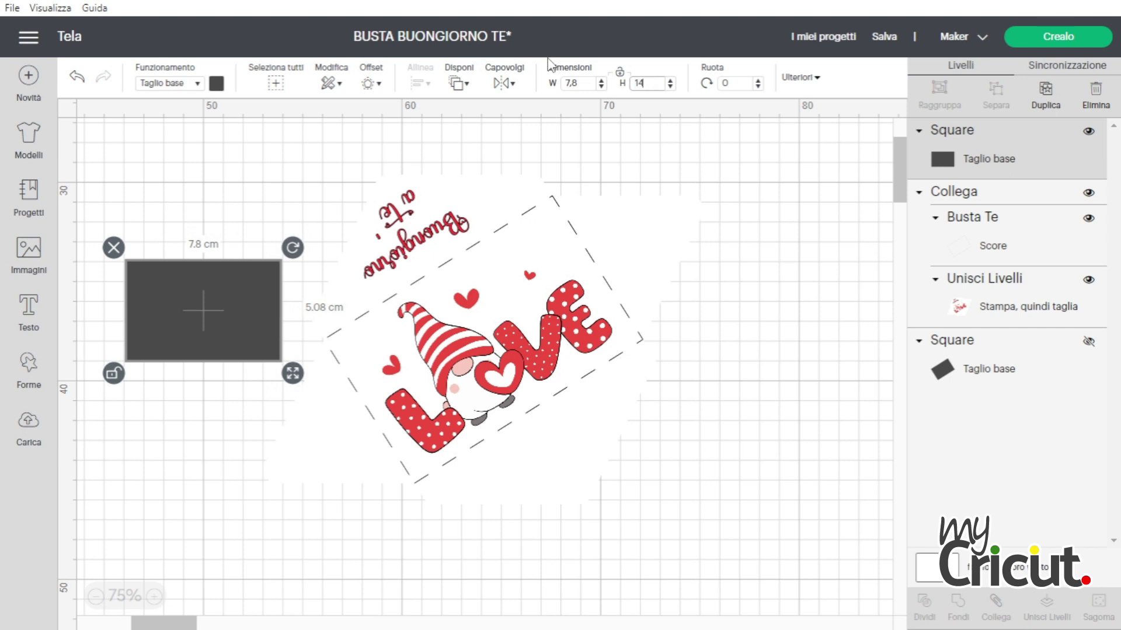
pyautogui.press('Return')
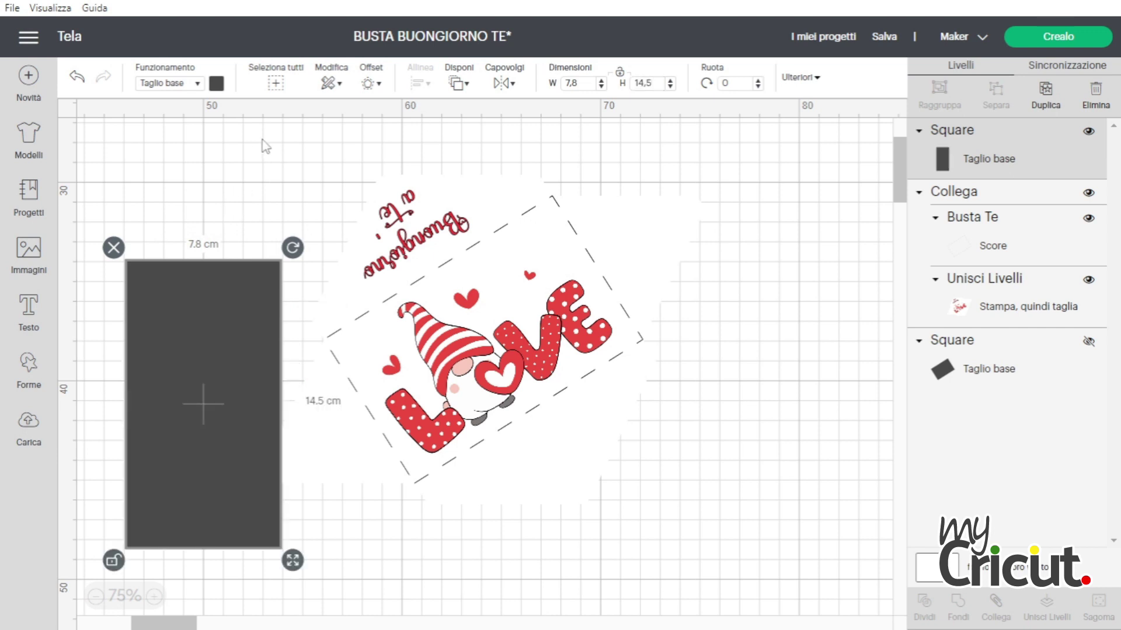
# Colour the new card rectangle white and change its operation to print then cut
pyautogui.click(217, 84)
pyautogui.click(255, 152)
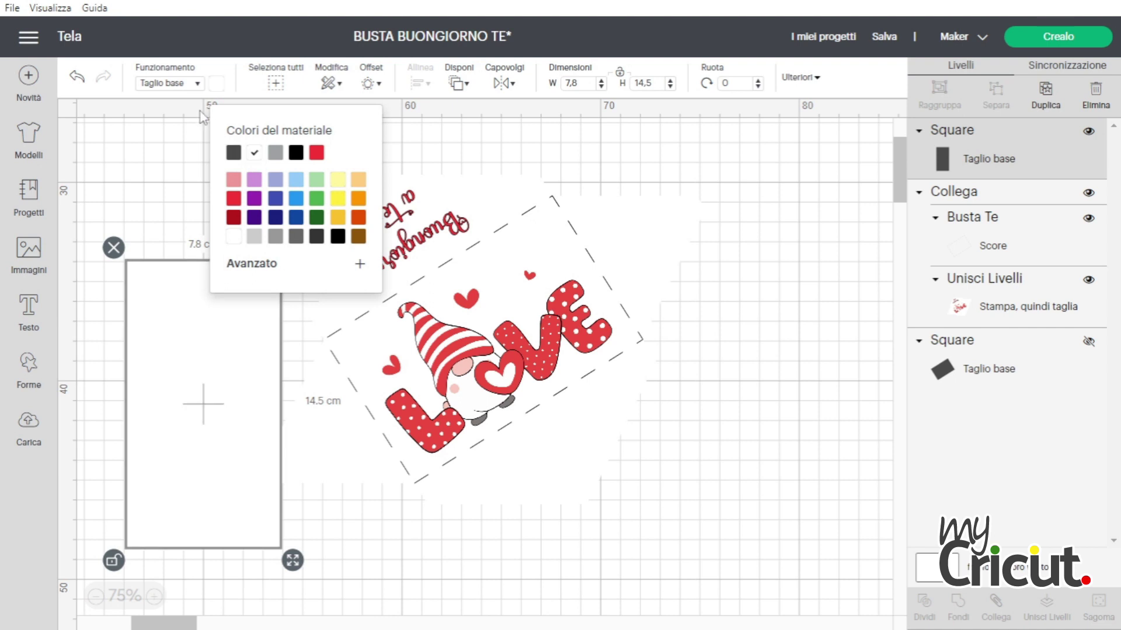
pyautogui.click(168, 99)
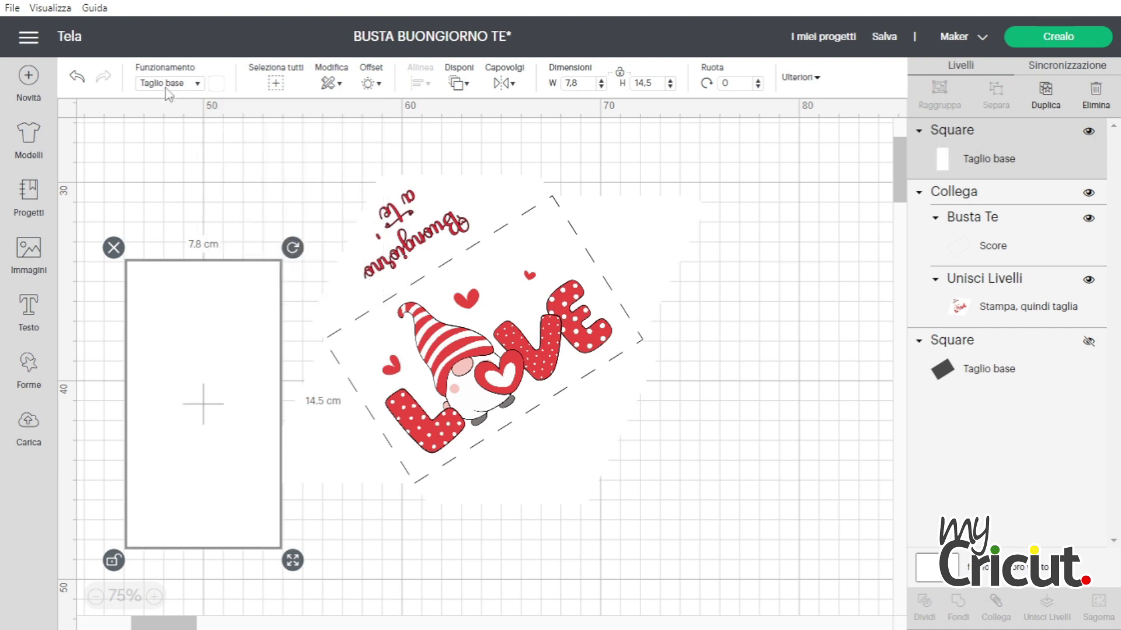
pyautogui.click(167, 87)
pyautogui.click(212, 356)
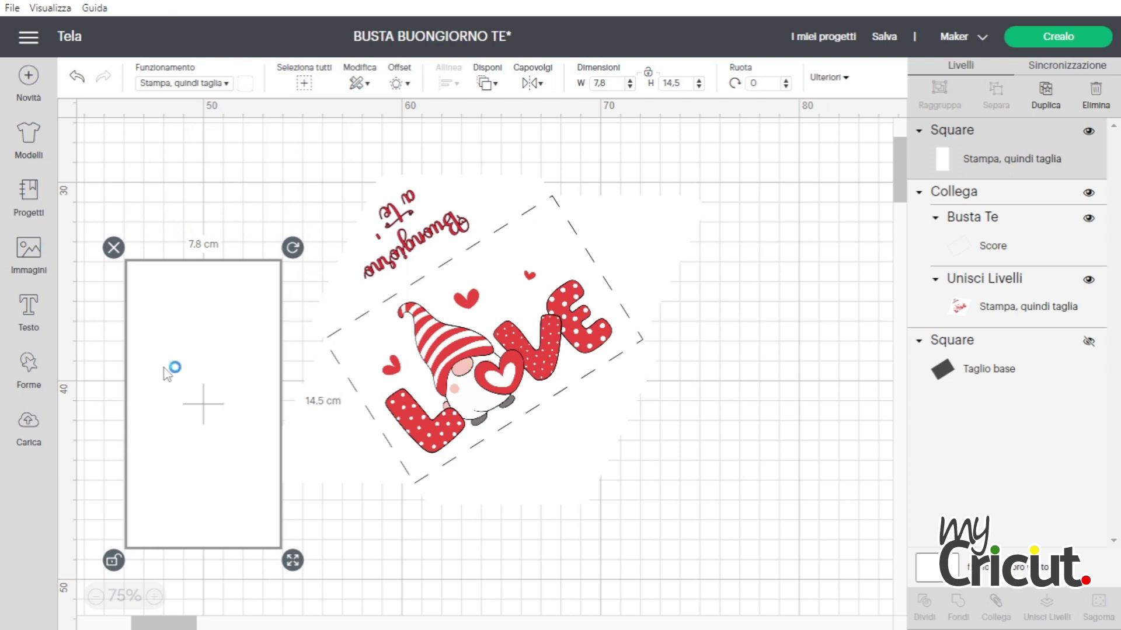
# Insert the uploaded image of the two gnomes with the heart balloon, set its width to 5 cm and place it above the card rectangle
pyautogui.click(28, 429)
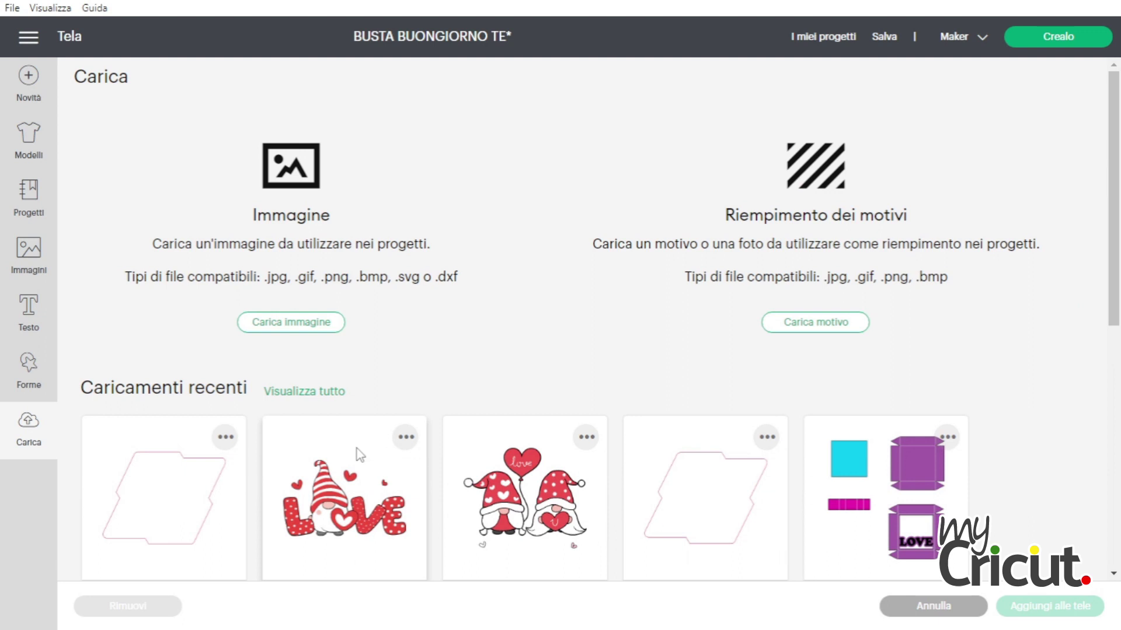
pyautogui.click(523, 495)
pyautogui.click(1069, 608)
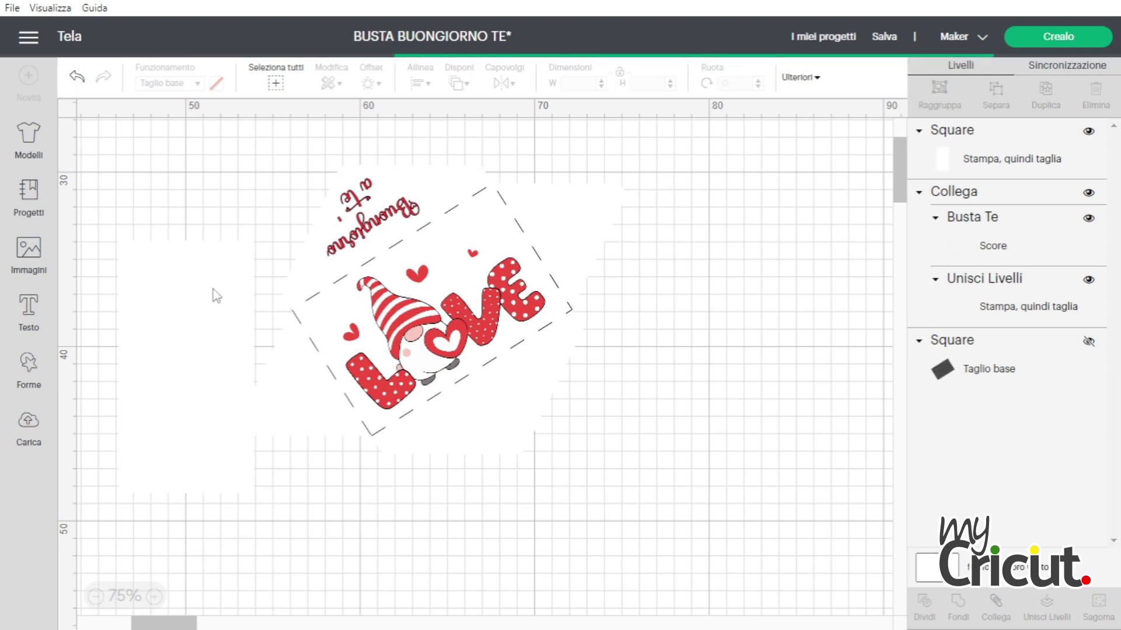
pyautogui.moveTo(622, 84); pyautogui.dragTo(578, 75)
pyautogui.write('5')
pyautogui.press('Return')
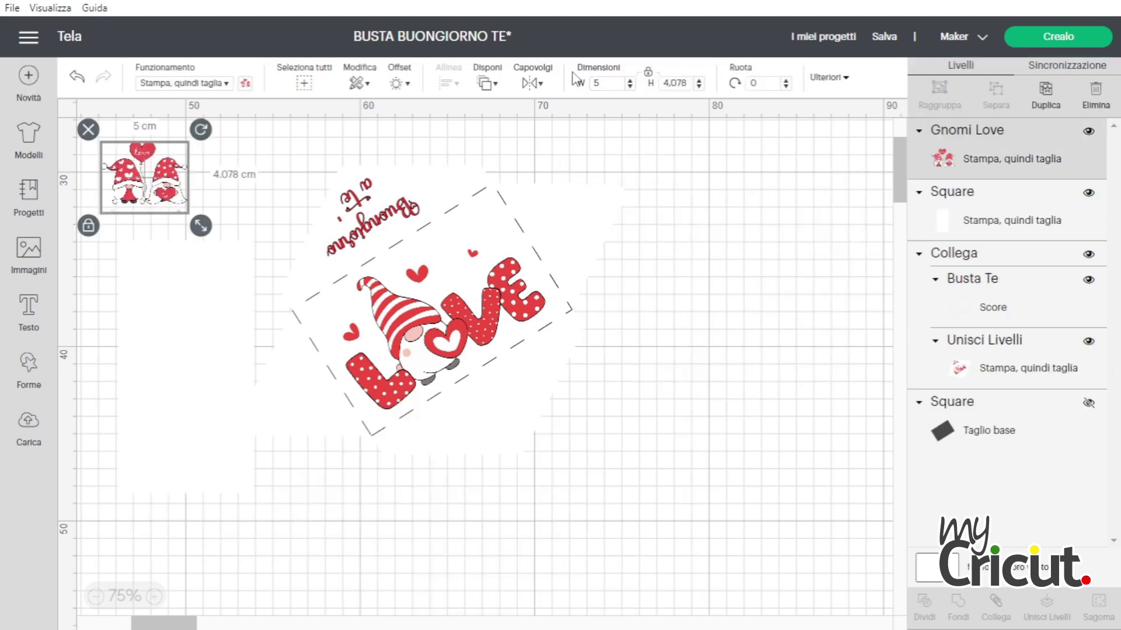
pyautogui.moveTo(149, 170); pyautogui.dragTo(192, 170)
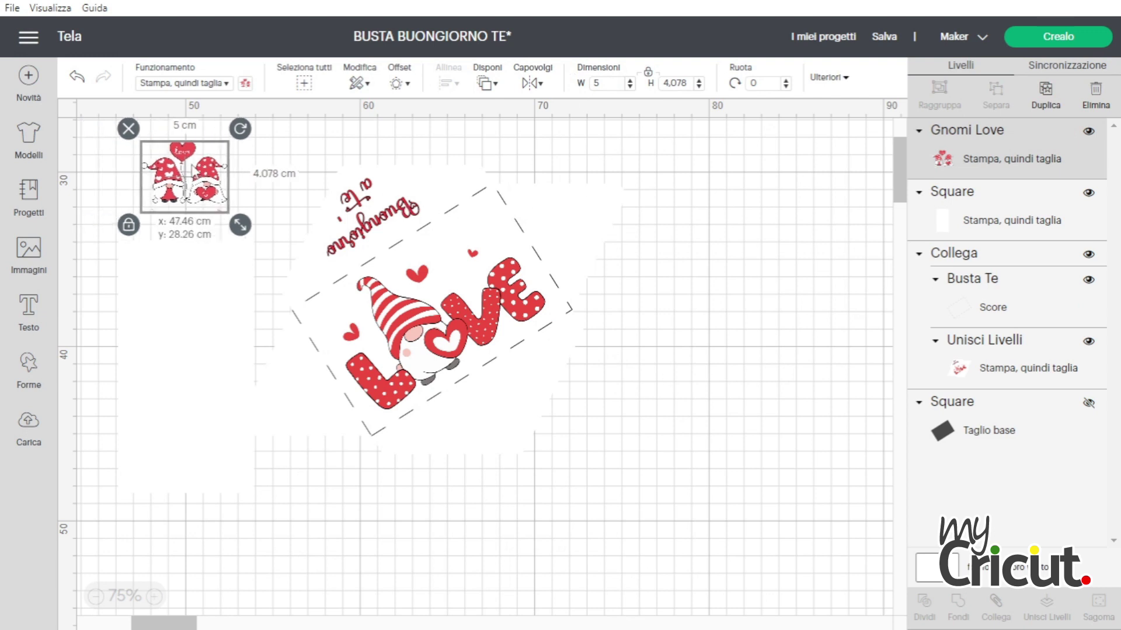
# Add a score line, rotate it 90°, set its length to 7.8 cm and place it across the middle of the card rectangle
pyautogui.click(29, 369)
pyautogui.click(85, 175)
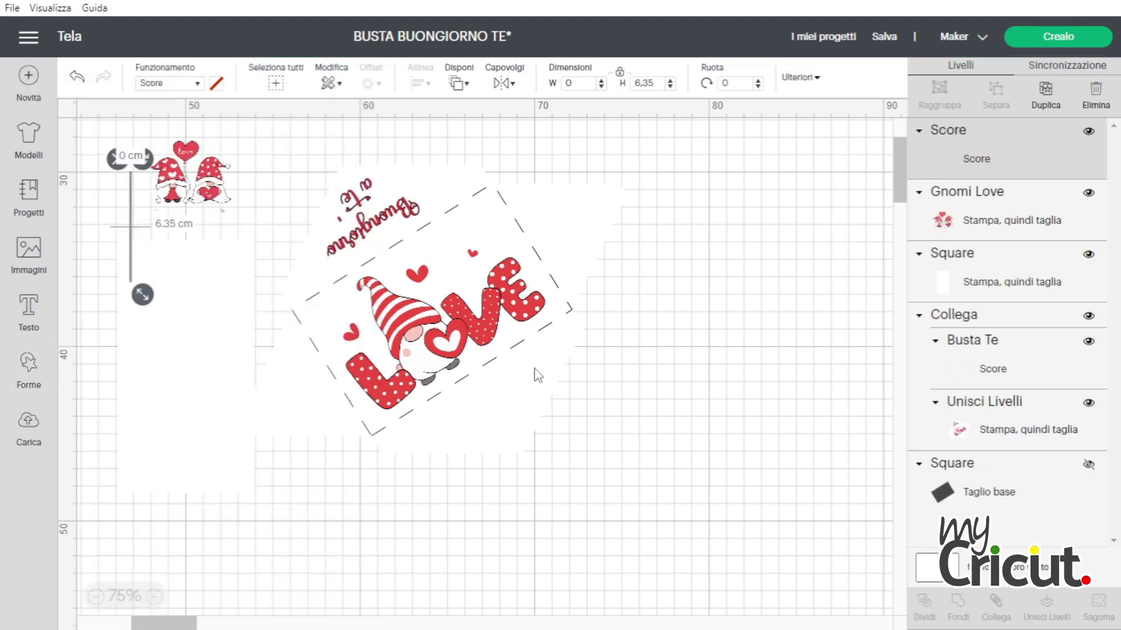
pyautogui.moveTo(143, 160); pyautogui.dragTo(206, 248)
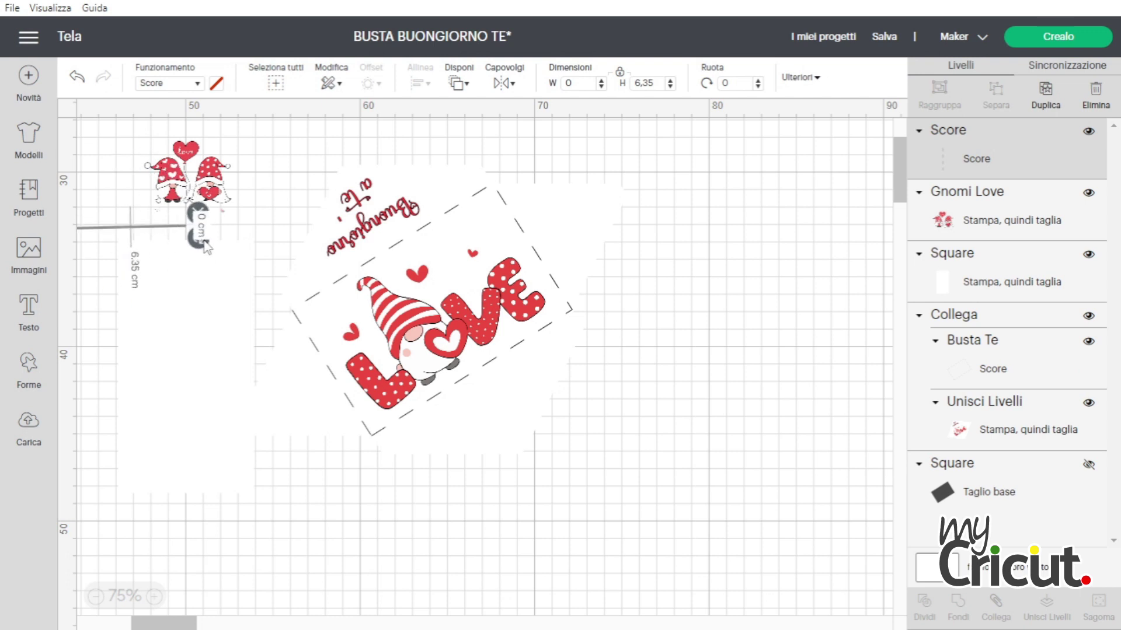
pyautogui.click(698, 79)
pyautogui.press('Return')
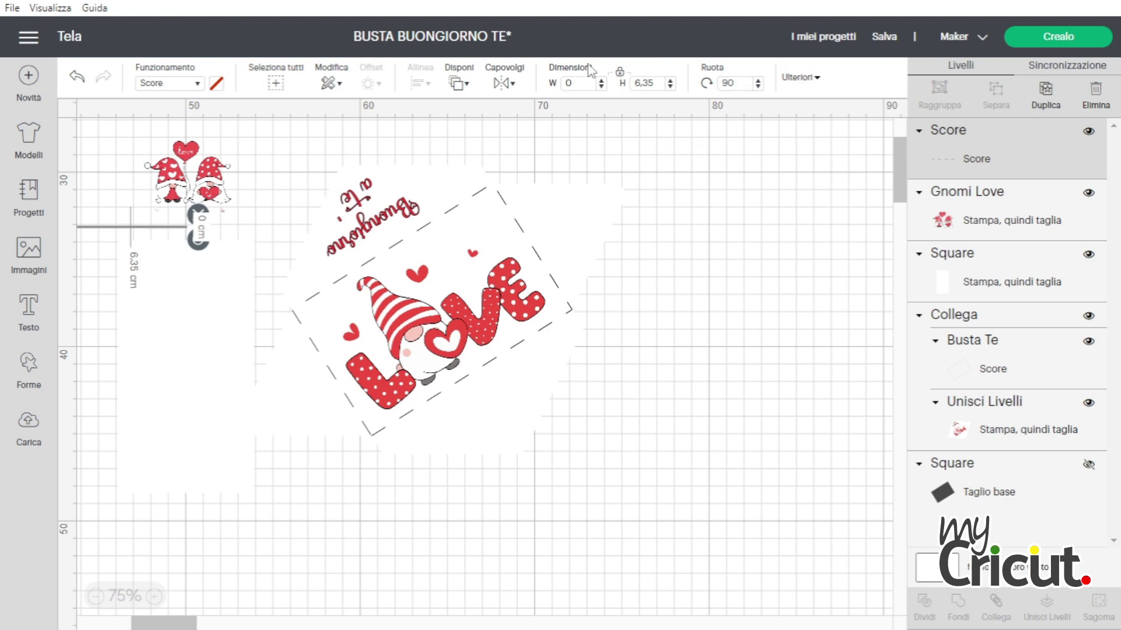
pyautogui.click(660, 82)
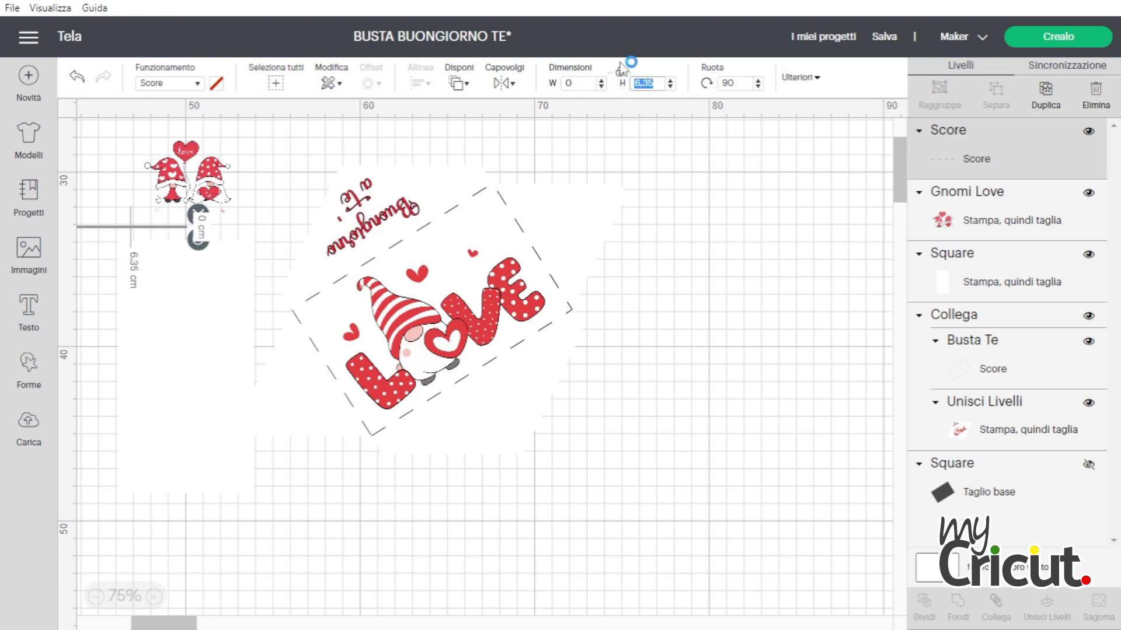
pyautogui.write('7,8')
pyautogui.moveTo(190, 245); pyautogui.dragTo(236, 361)
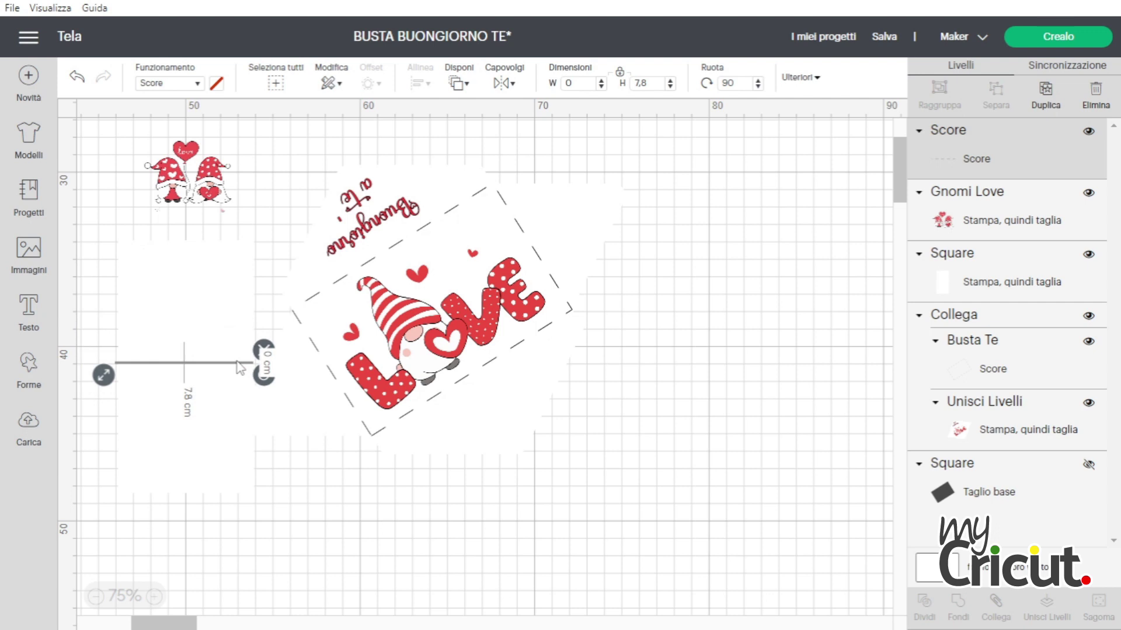
# Centre the score line vertically on the card rectangle
pyautogui.keyDown('shift'); pyautogui.click(224, 286); pyautogui.keyUp('shift')
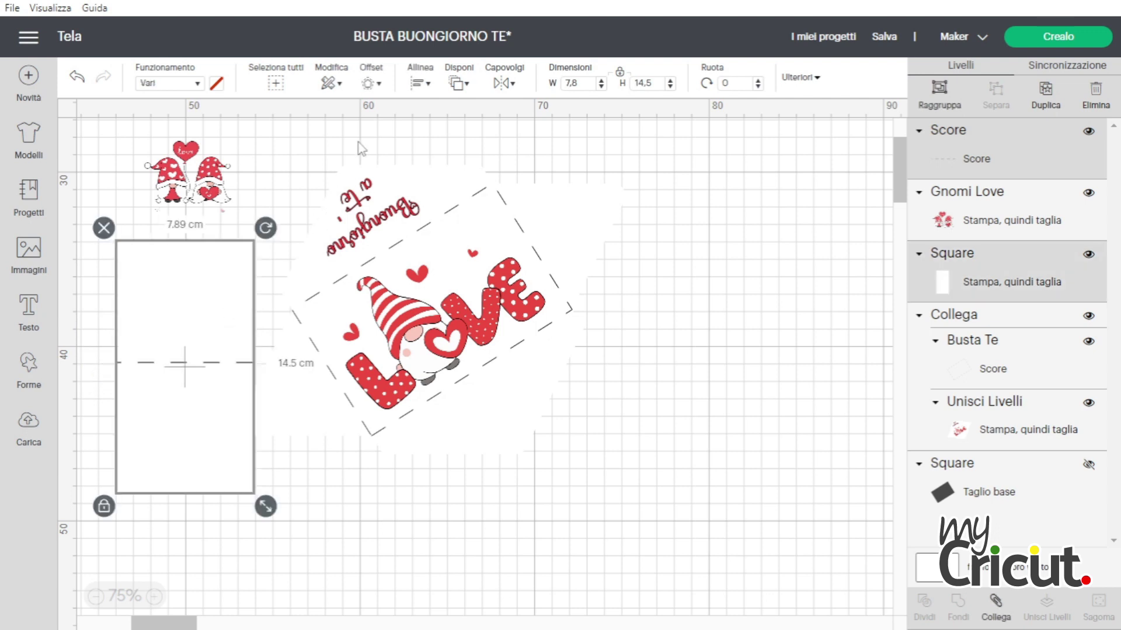
pyautogui.click(418, 83)
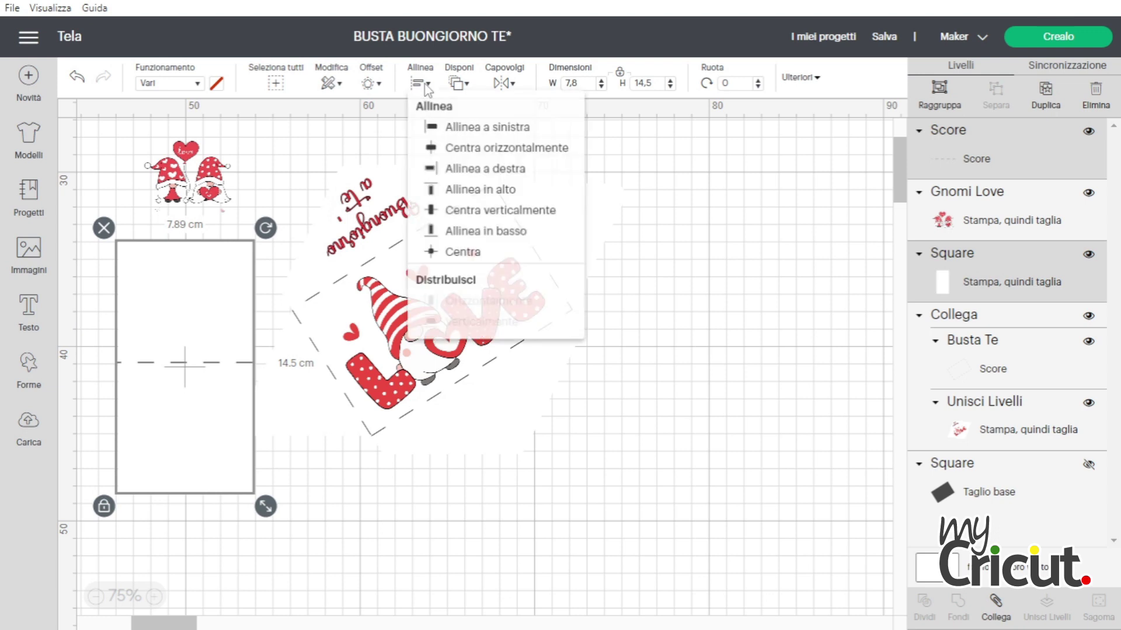
pyautogui.click(453, 215)
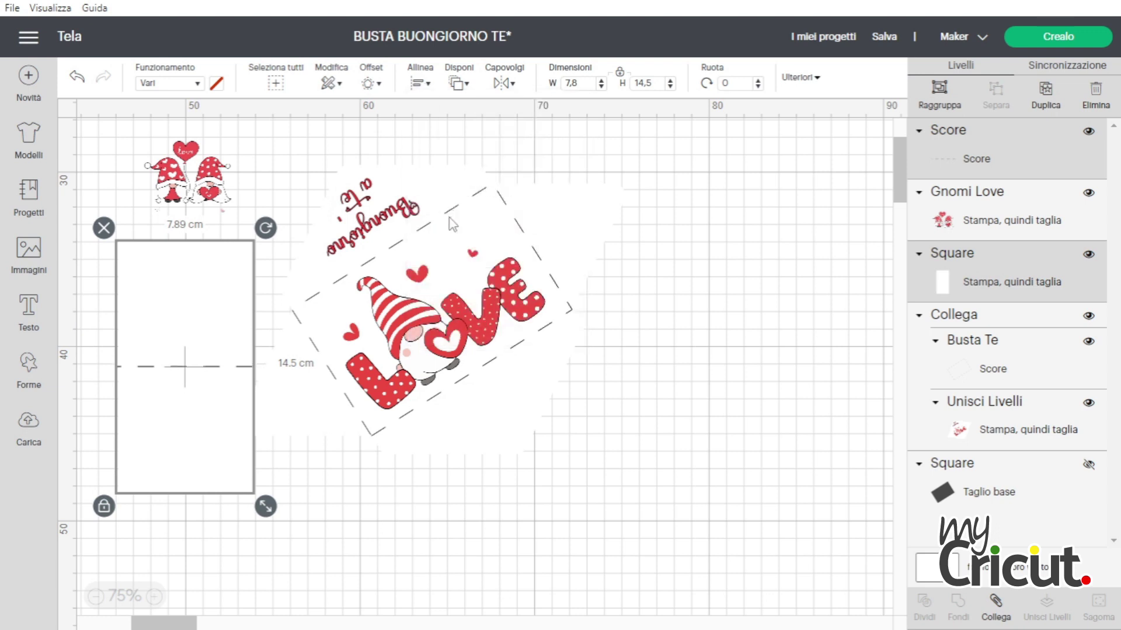
pyautogui.click(671, 285)
# Move the two-gnome image onto the card's upper half, enlarge it slightly and adjust its position
pyautogui.moveTo(187, 175); pyautogui.dragTo(185, 289)
pyautogui.click(155, 596)
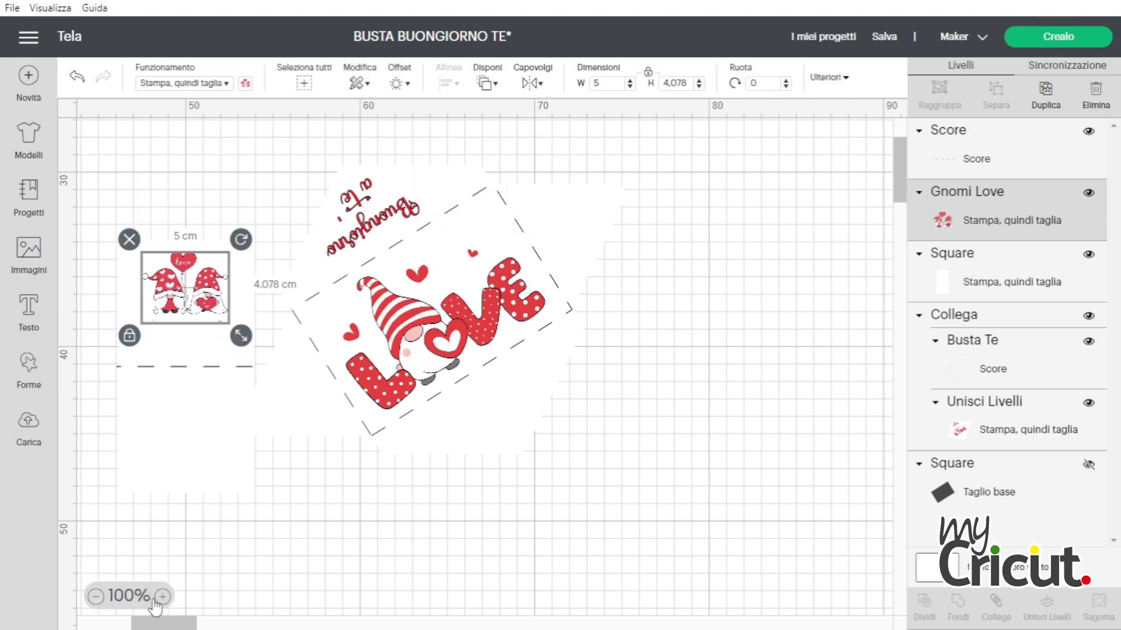
pyautogui.click(162, 596)
pyautogui.moveTo(178, 624); pyautogui.dragTo(169, 624)
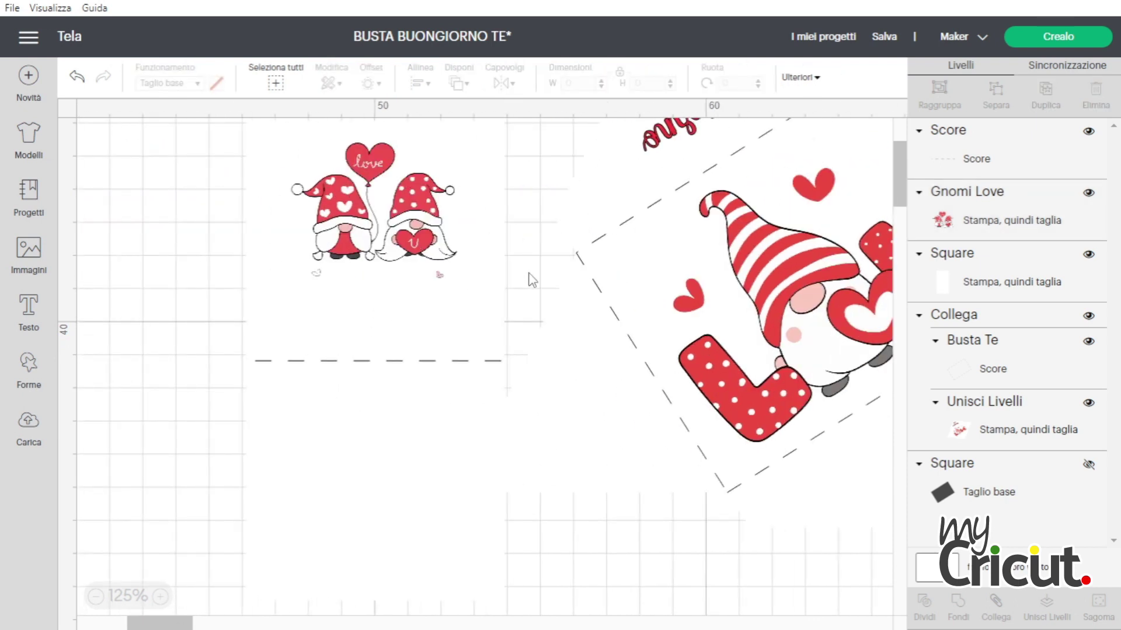
pyautogui.scroll(3, 531, 280)
pyautogui.click(407, 354)
pyautogui.moveTo(467, 411); pyautogui.dragTo(479, 433)
pyautogui.moveTo(379, 327); pyautogui.dragTo(373, 325)
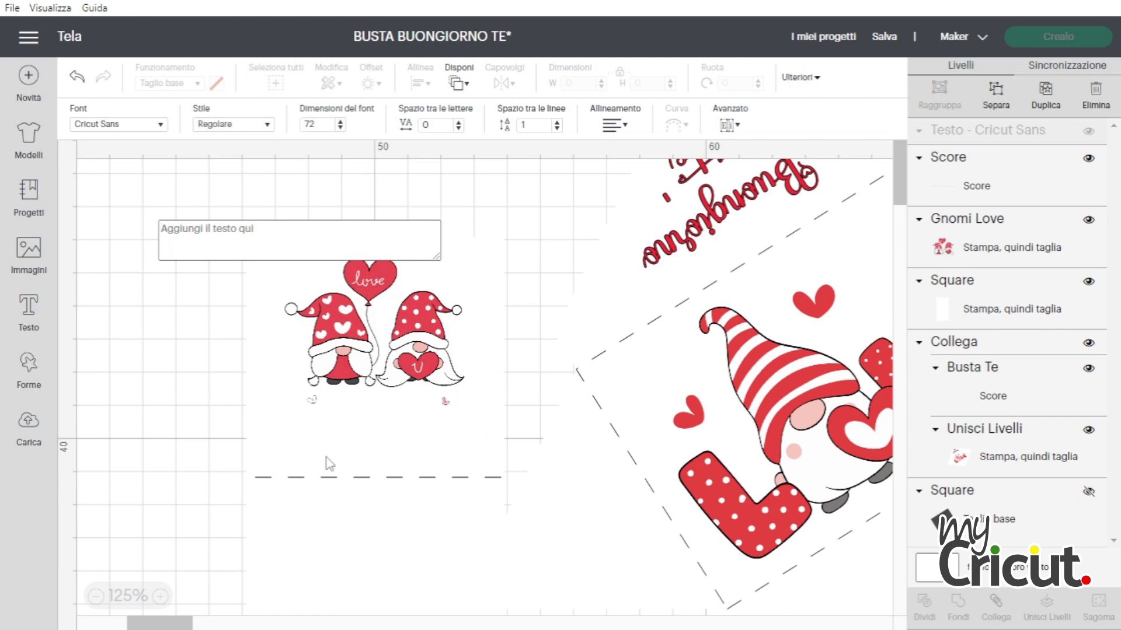
# Add the text "Buongiorno amore" in the Beauty font, scale it to about 6.2 cm wide and place it beneath the two gnomes
pyautogui.write('Buongiorn')
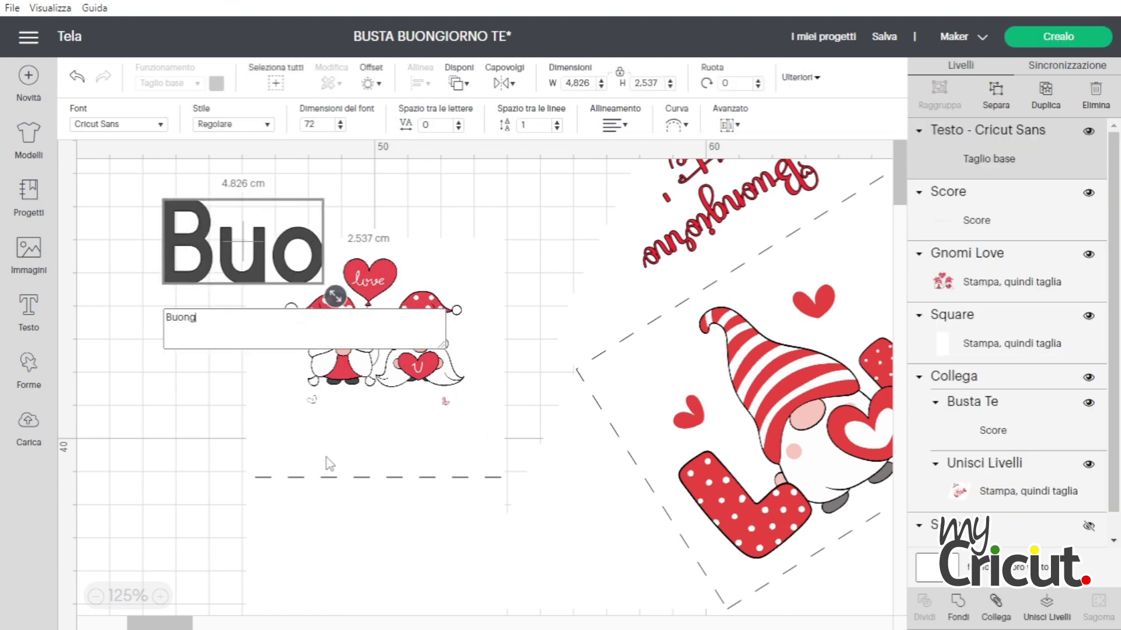
pyautogui.write('o amore')
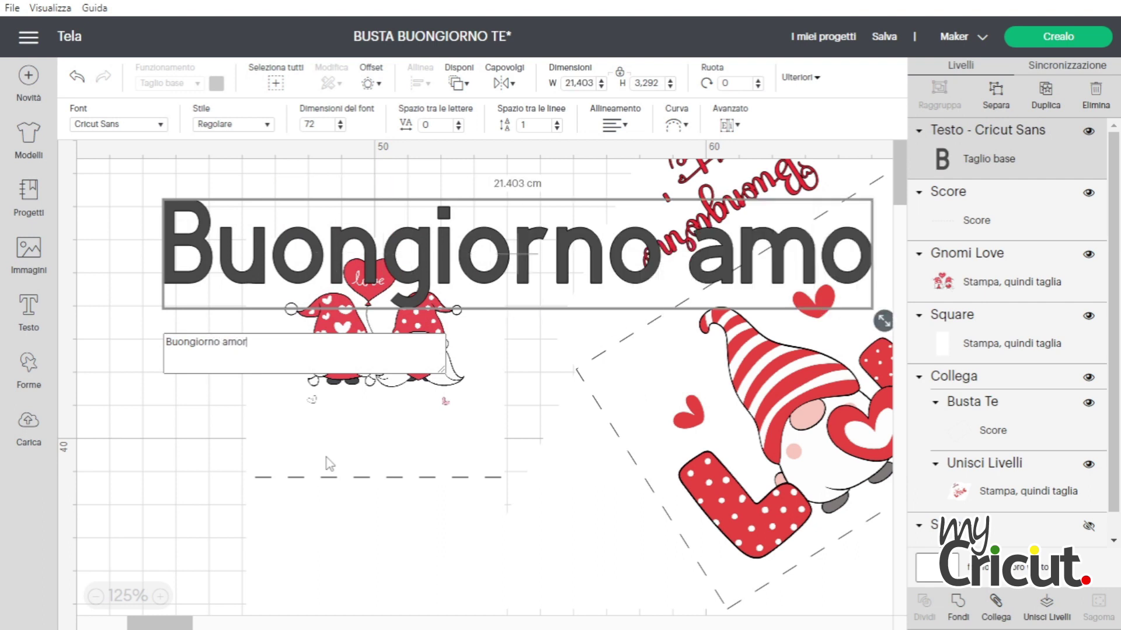
pyautogui.click(135, 125)
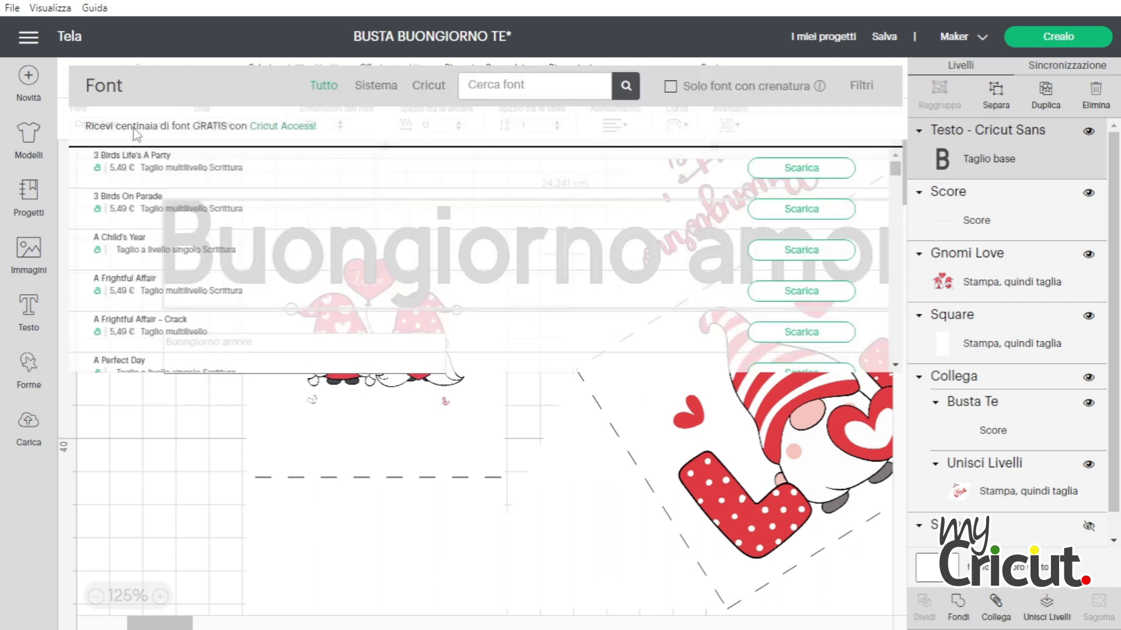
pyautogui.click(492, 83)
pyautogui.write('beauty')
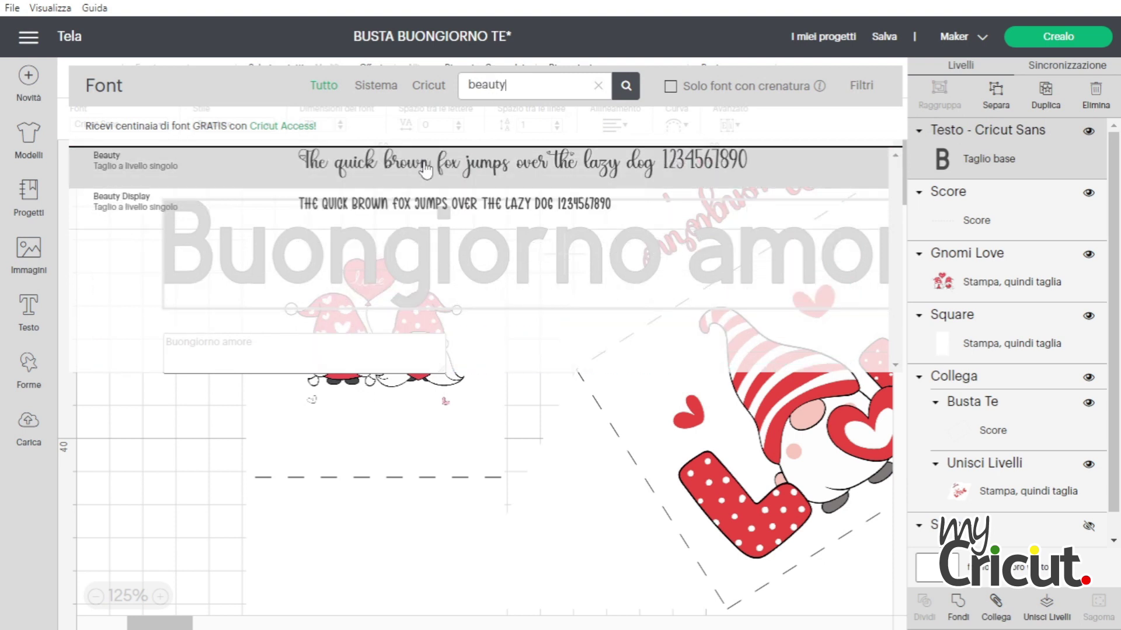
pyautogui.click(426, 190)
pyautogui.moveTo(764, 338); pyautogui.dragTo(467, 431)
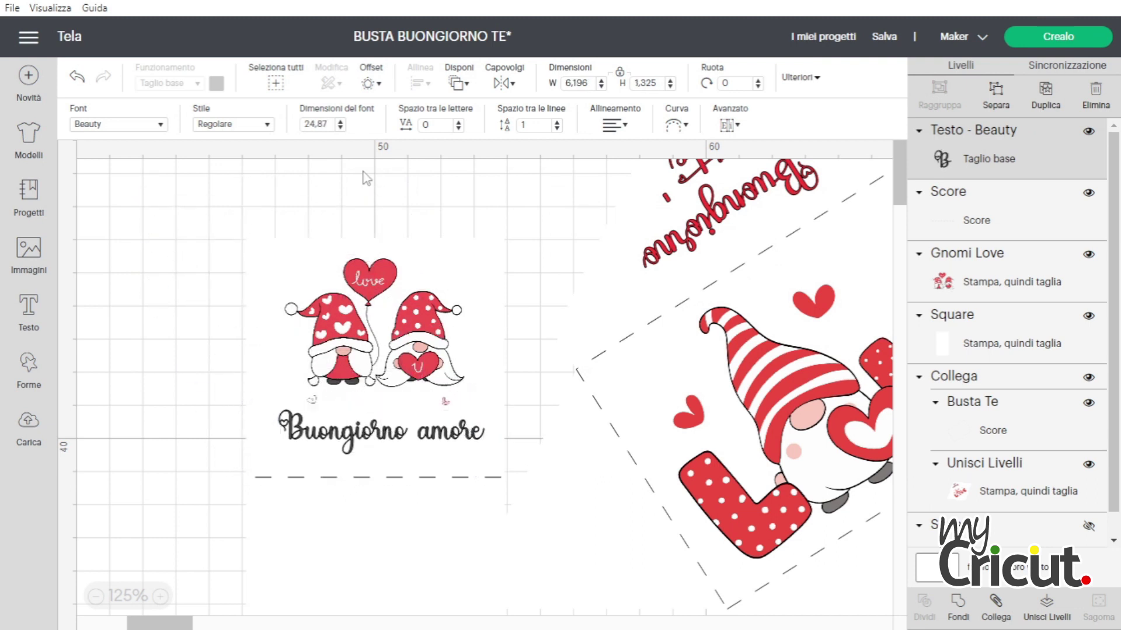
# Change the colour of the "Buongiorno amore" text to red
pyautogui.click(936, 163)
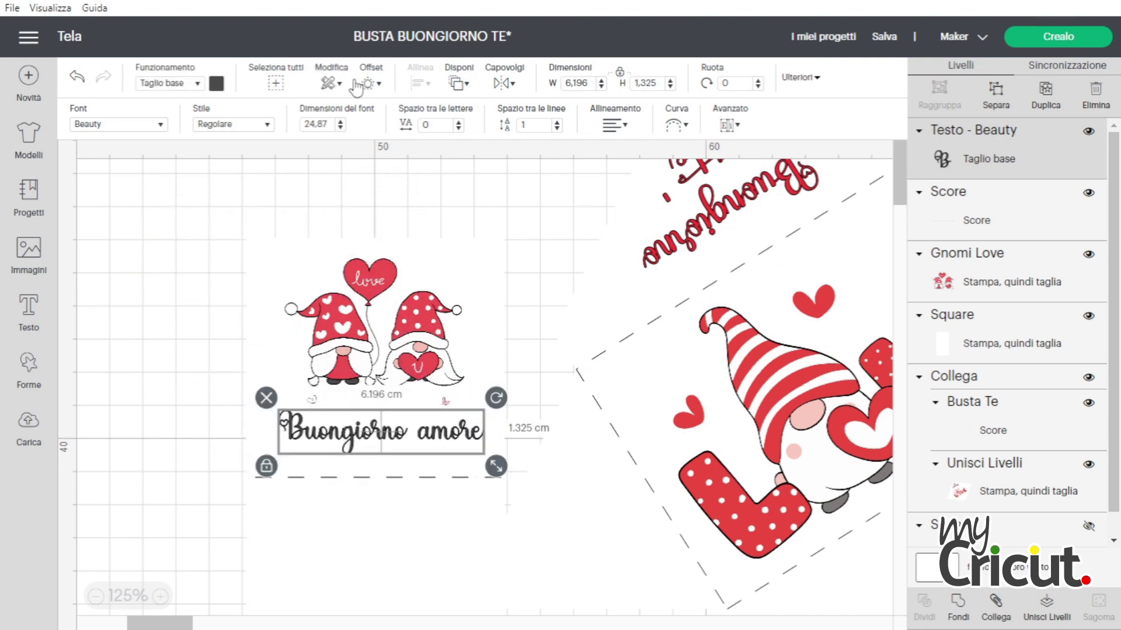
pyautogui.click(216, 86)
pyautogui.click(302, 168)
pyautogui.click(146, 294)
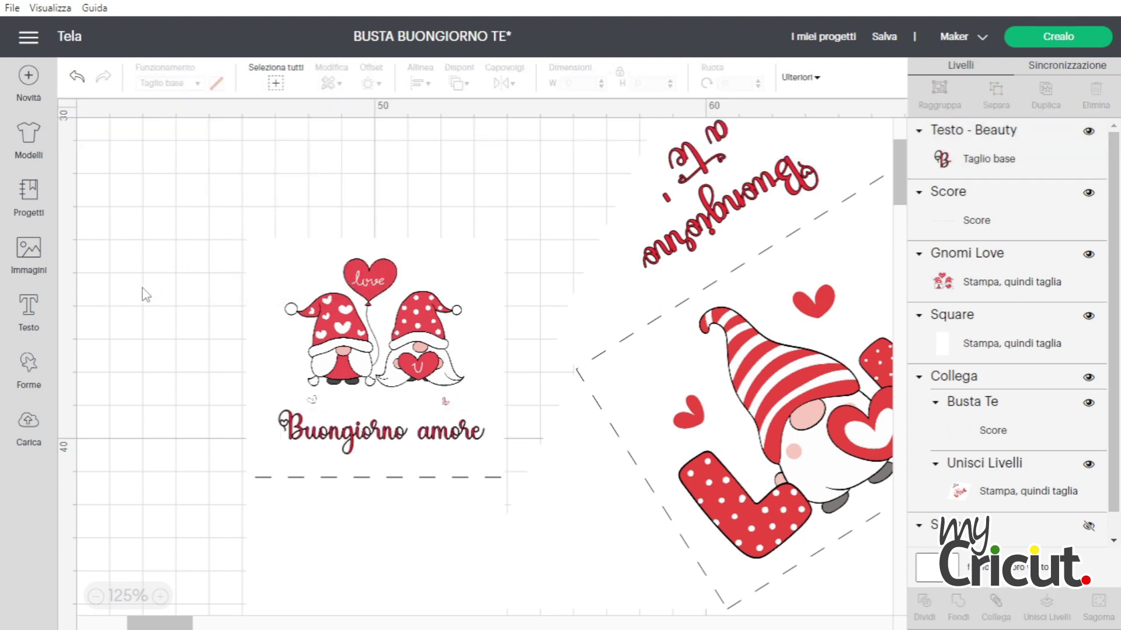
# Centre the "Buongiorno amore" text and the two-gnome image horizontally on each other and group them
pyautogui.click(402, 433)
pyautogui.keyDown('shift'); pyautogui.click(407, 359); pyautogui.keyUp('shift')
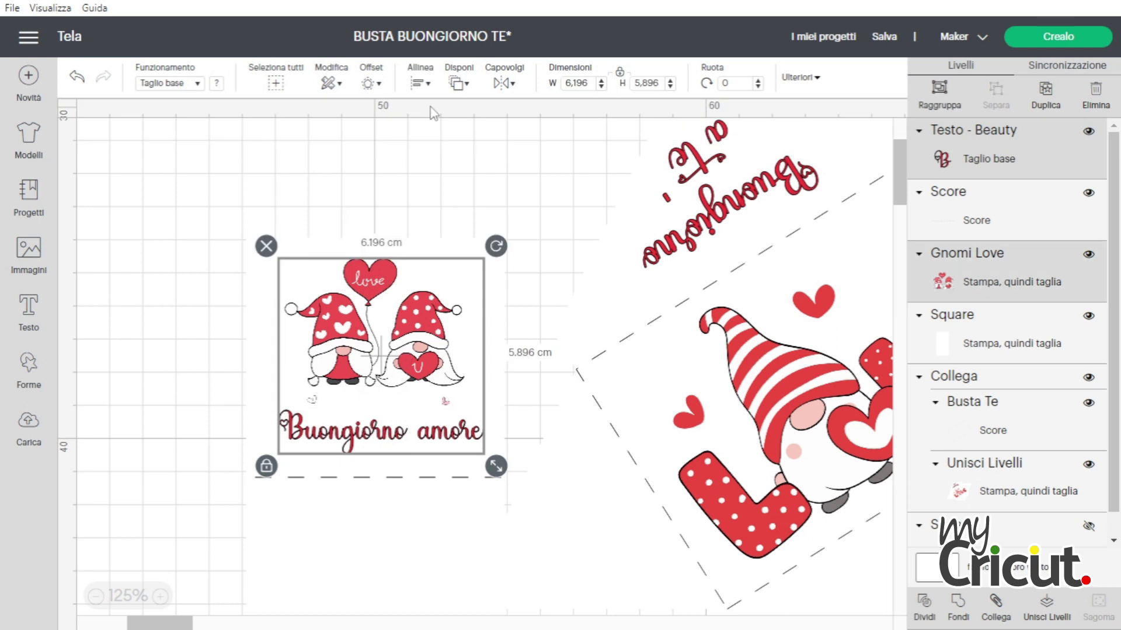
pyautogui.click(421, 83)
pyautogui.click(439, 151)
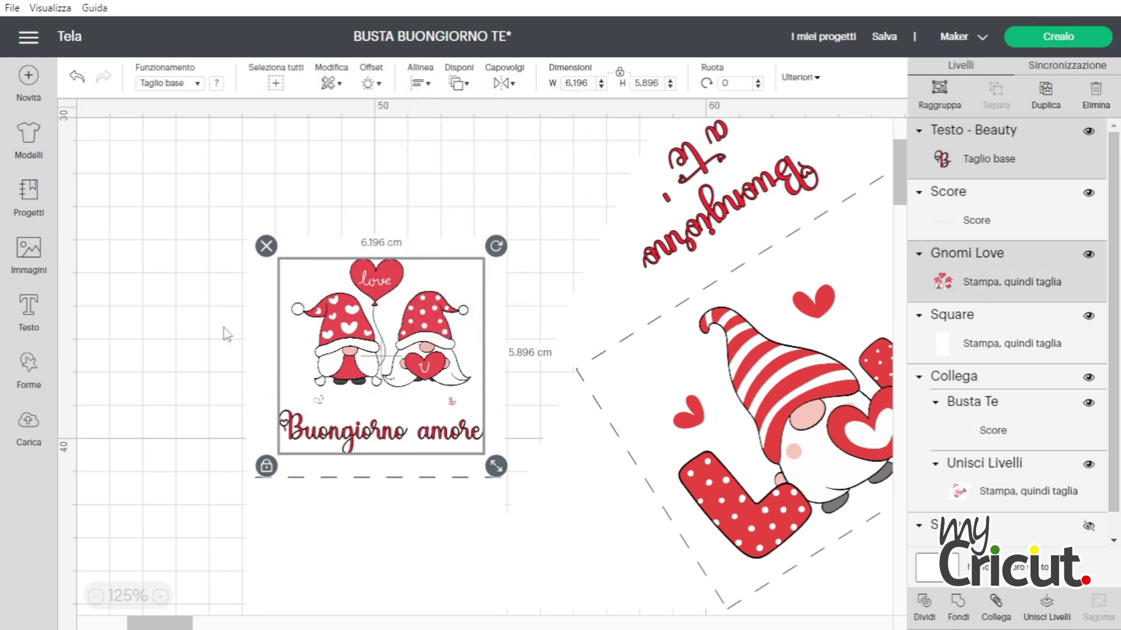
pyautogui.click(936, 103)
# Duplicate the gnome and text group, move the copy below the card's score line and flip it vertically
pyautogui.scroll(-2, 549, 304)
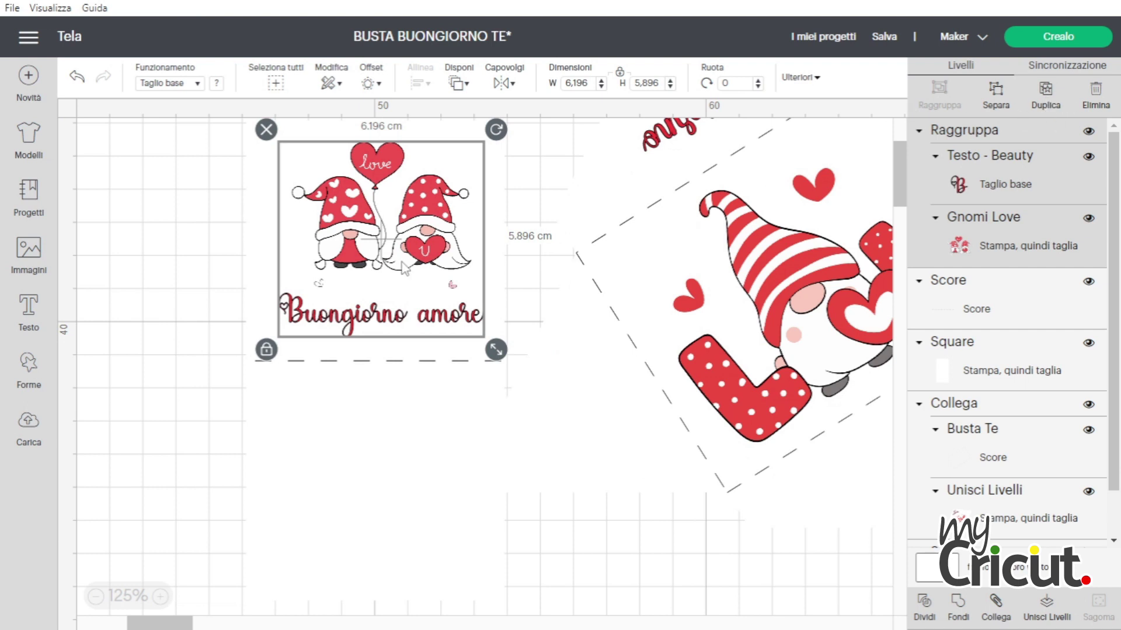
pyautogui.hotkey('ctrl', 'd')
pyautogui.moveTo(405, 268); pyautogui.dragTo(390, 477)
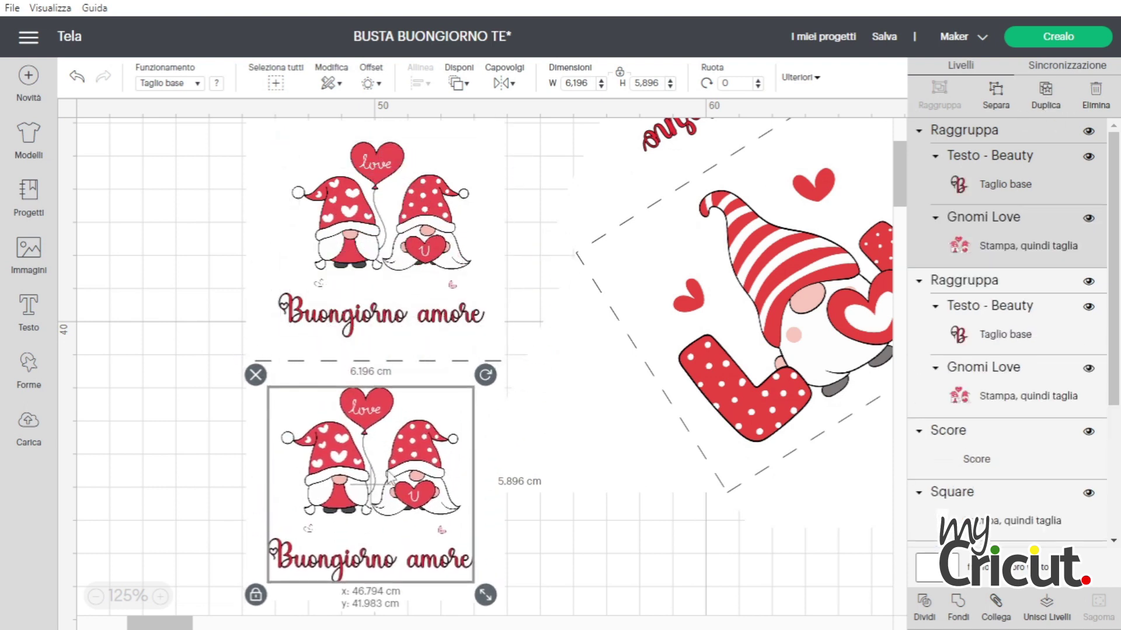
pyautogui.click(505, 83)
pyautogui.click(537, 128)
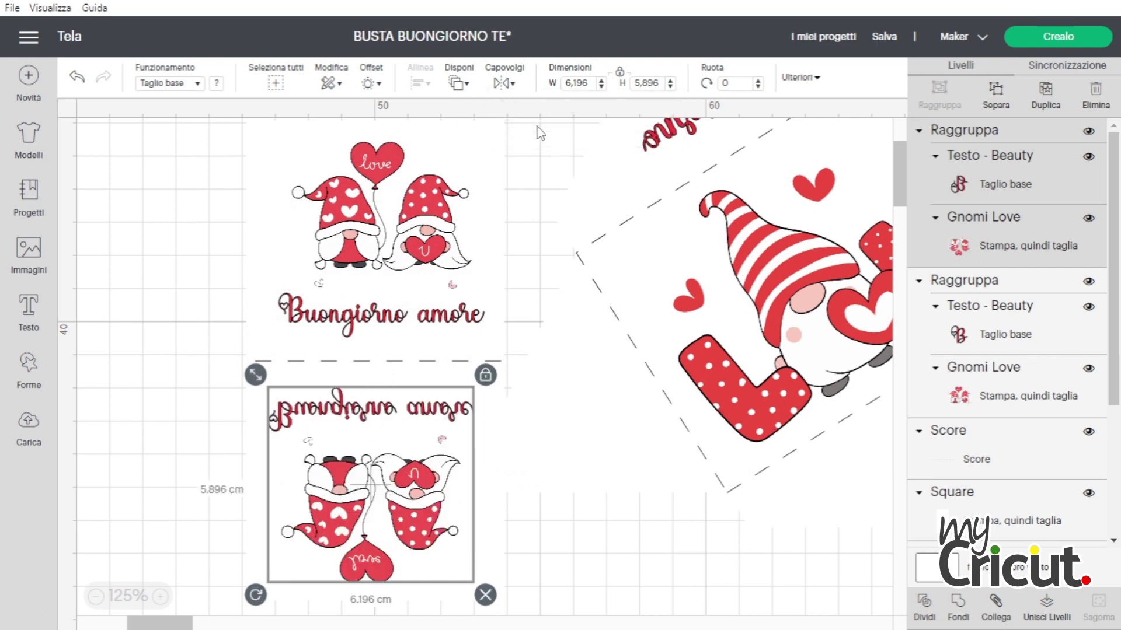
# Flip the lower gnome and text copy horizontally and nudge it slightly within the card's lower half
pyautogui.click(505, 83)
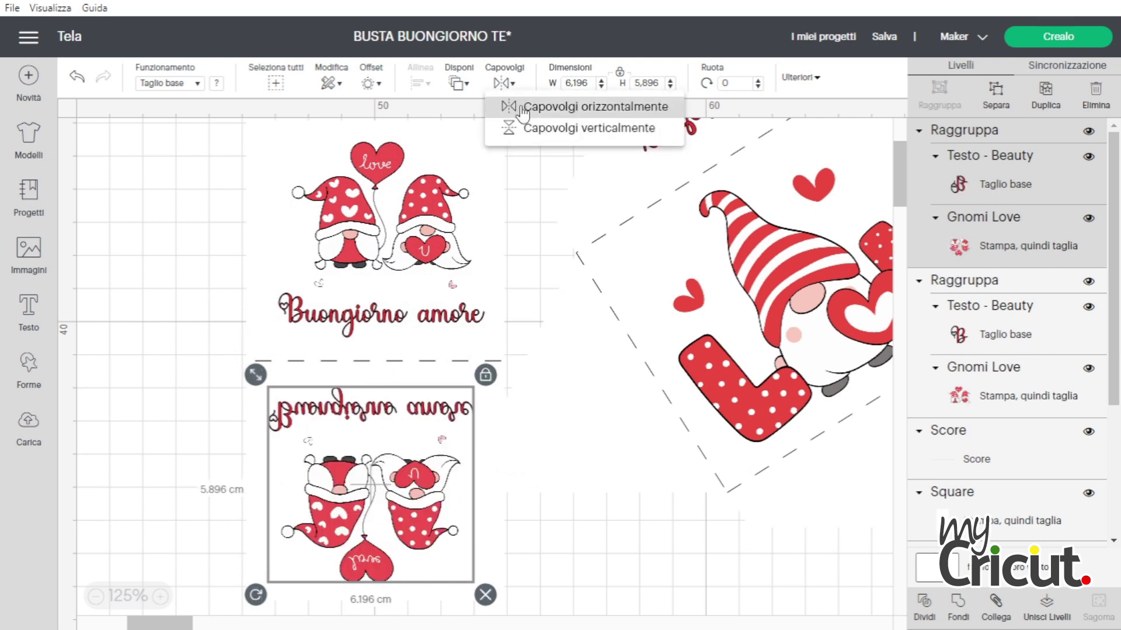
pyautogui.click(525, 109)
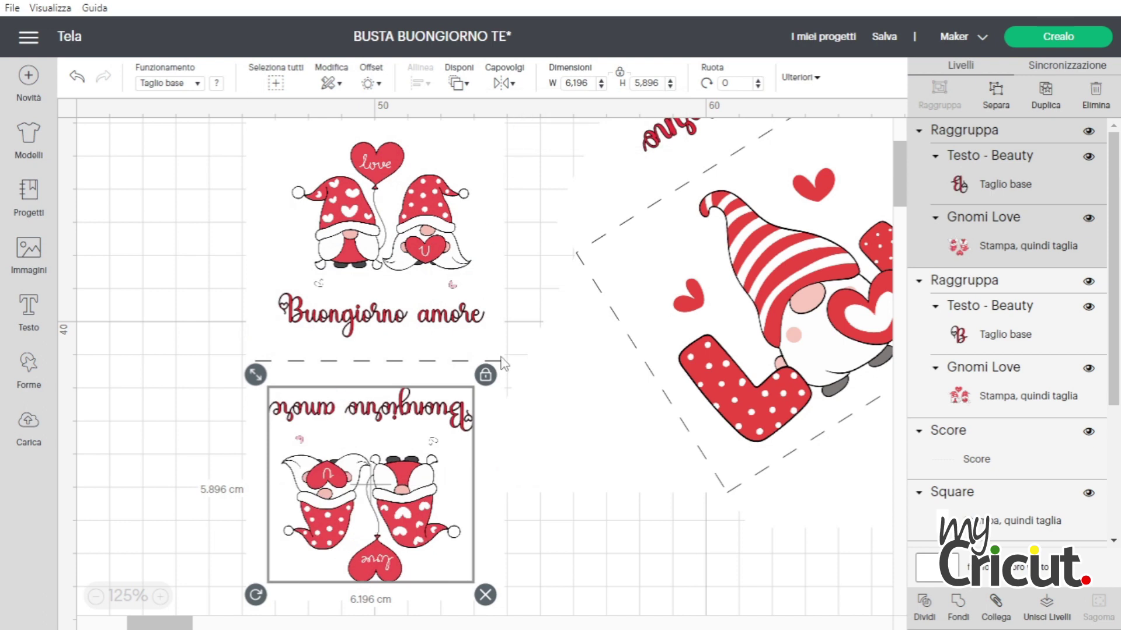
pyautogui.scroll(-2, 542, 361)
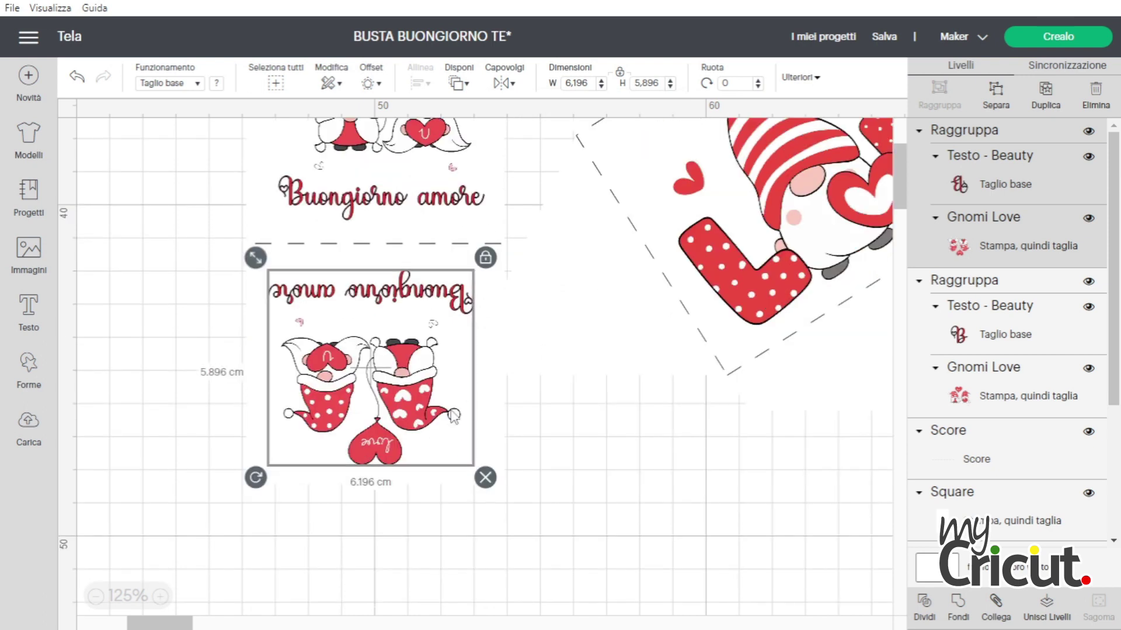
pyautogui.moveTo(433, 403); pyautogui.dragTo(438, 399)
# Centre the upper and lower gnome-and-text groups horizontally on each other and group them together
pyautogui.keyDown('shift'); pyautogui.click(442, 195); pyautogui.keyUp('shift')
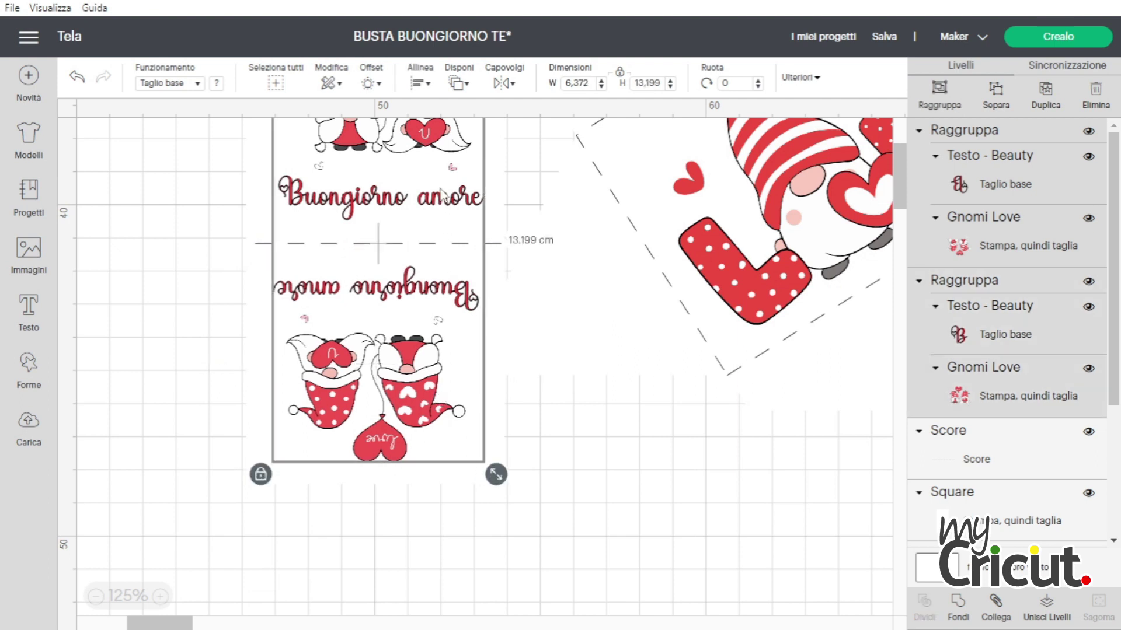
pyautogui.click(420, 84)
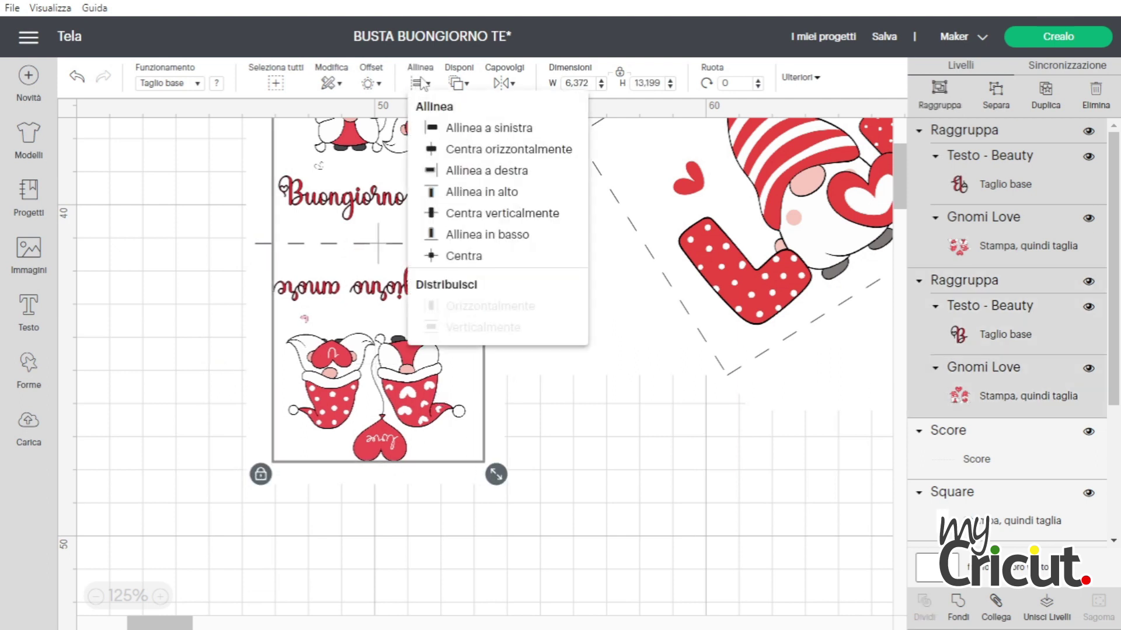
pyautogui.click(430, 149)
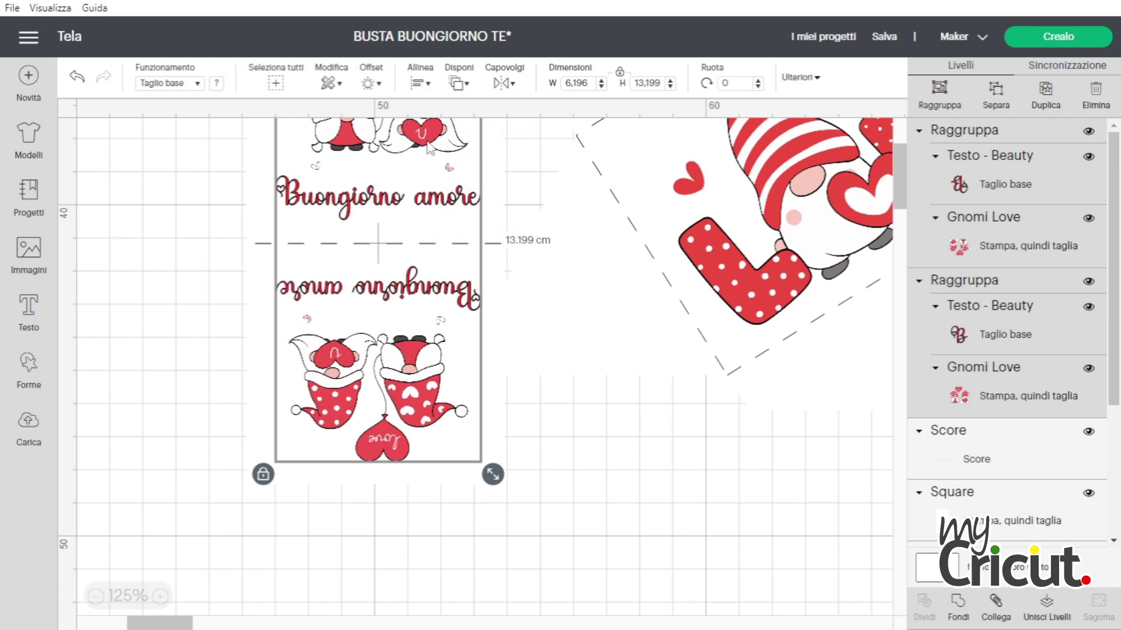
pyautogui.click(936, 105)
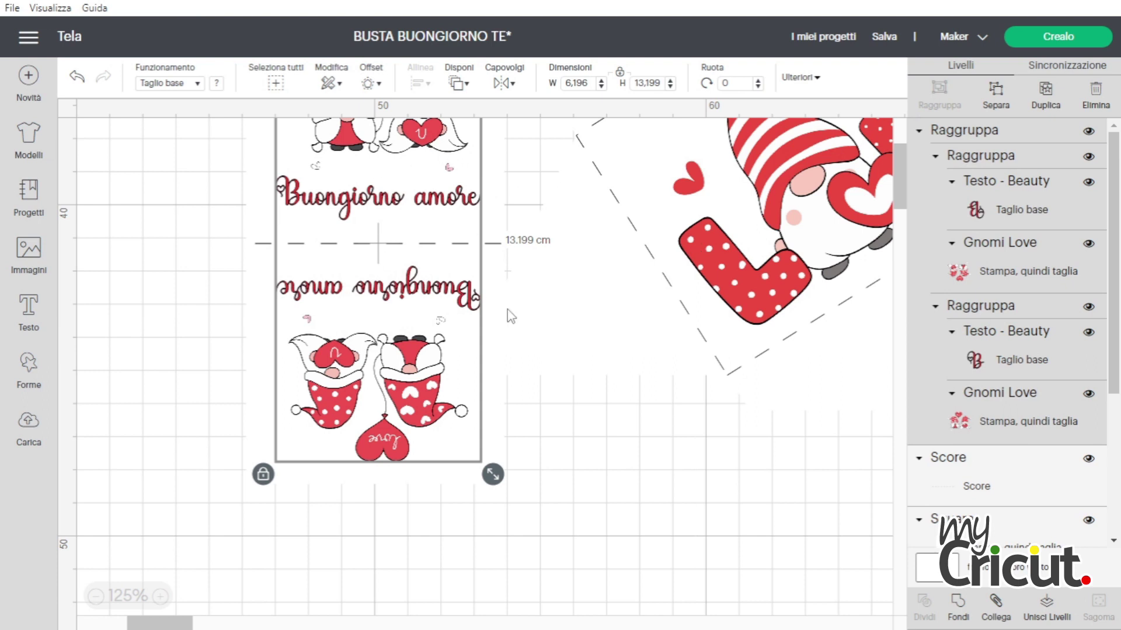
# Centre the combined gnome and text group horizontally on the card rectangle
pyautogui.keyDown('shift'); pyautogui.click(261, 360); pyautogui.keyUp('shift')
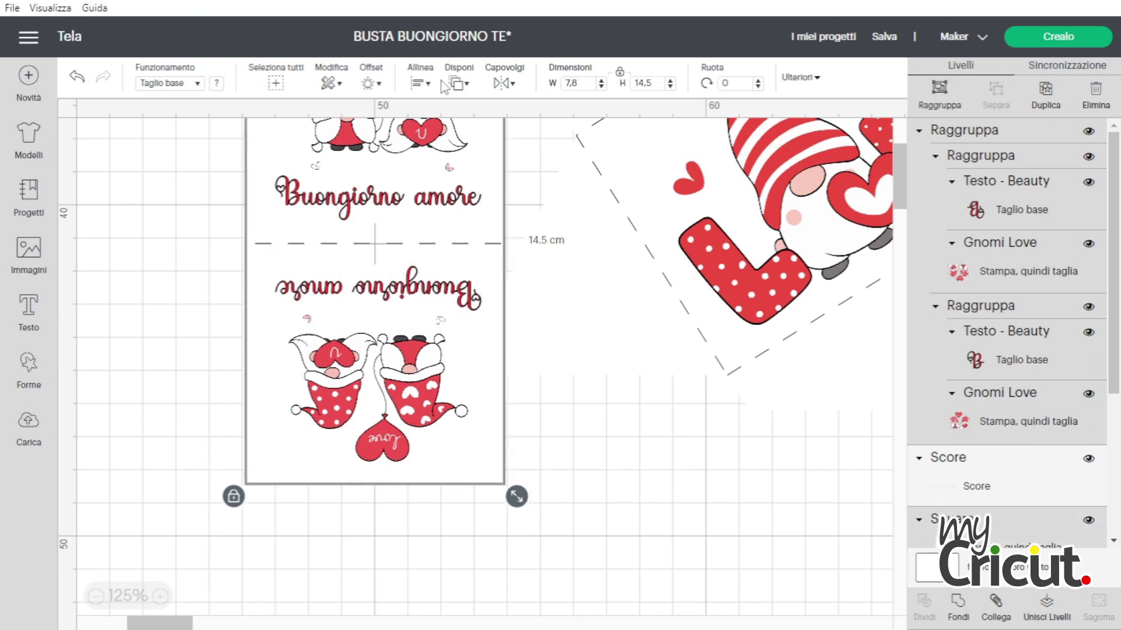
pyautogui.click(420, 84)
pyautogui.click(449, 150)
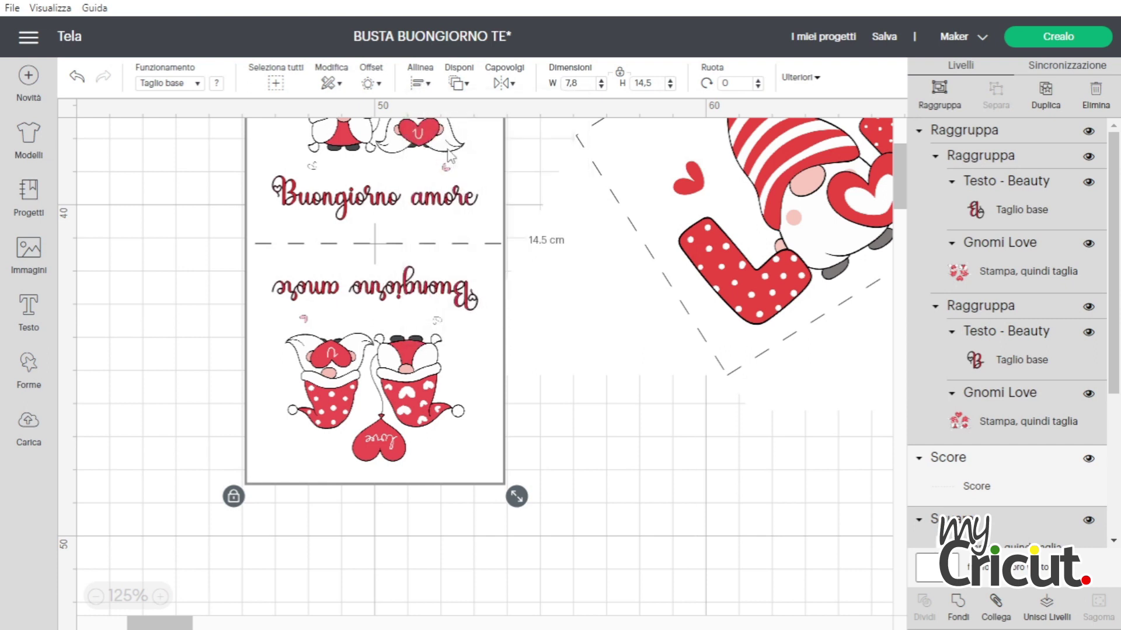
pyautogui.click(594, 326)
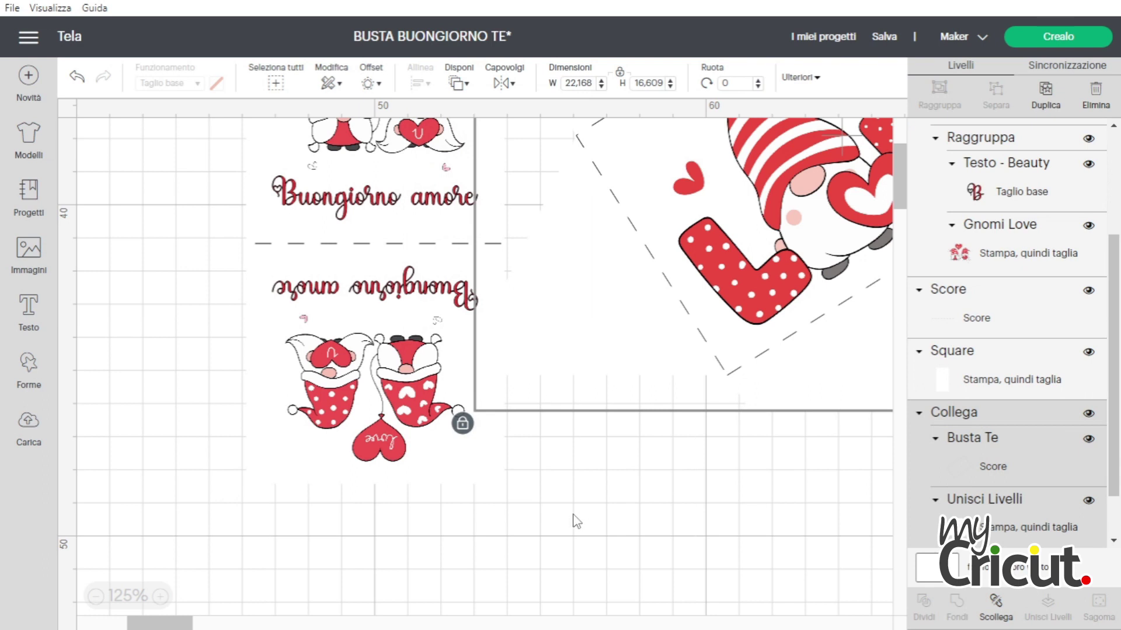
# Ungroup the combined design and both nested groups into separate texts and gnome images
pyautogui.scroll(4, 577, 521)
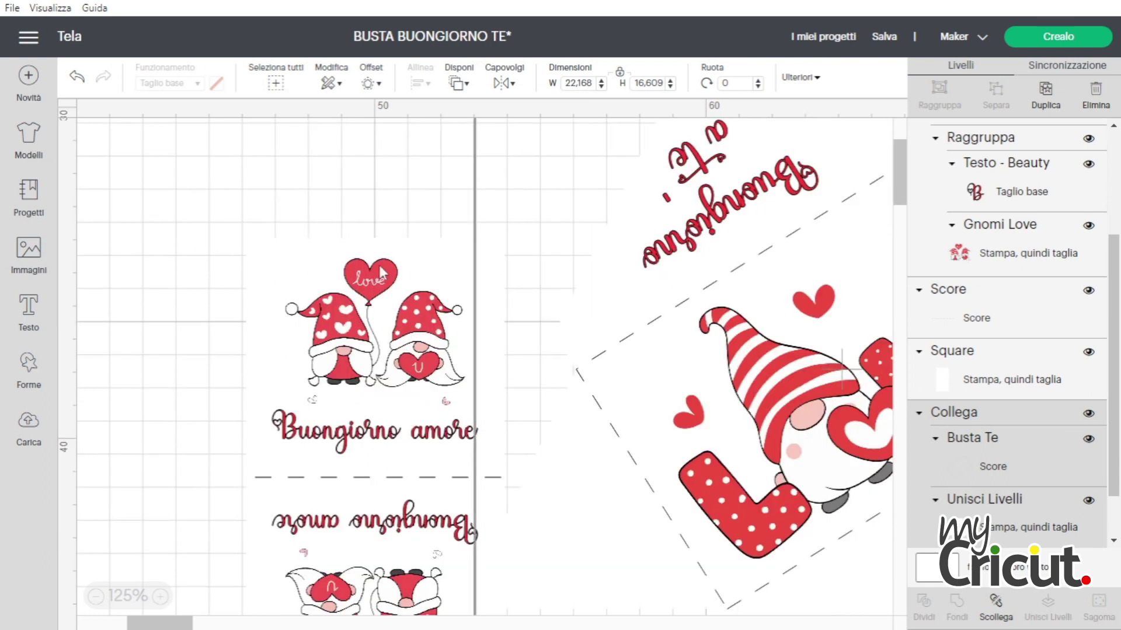
pyautogui.click(362, 334)
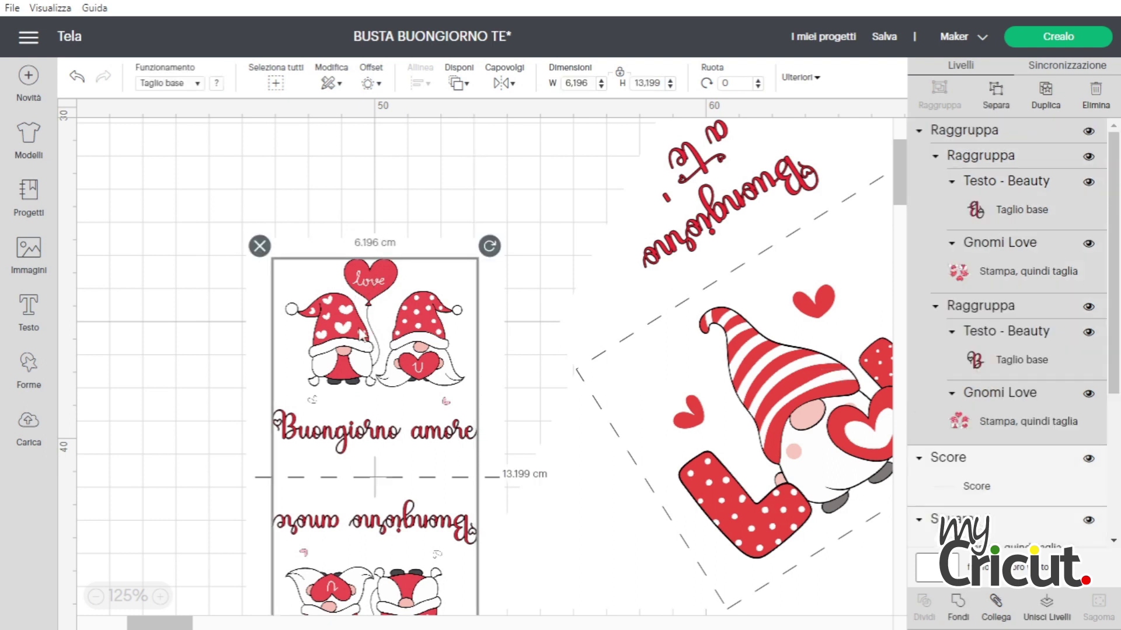
pyautogui.click(997, 94)
pyautogui.click(195, 228)
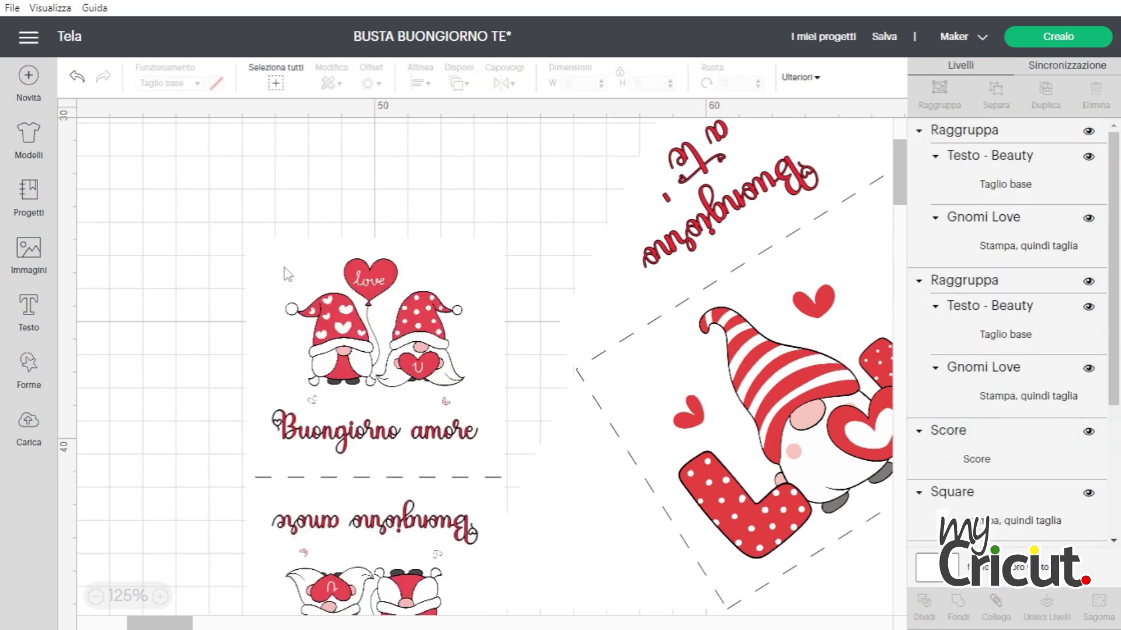
pyautogui.click(406, 330)
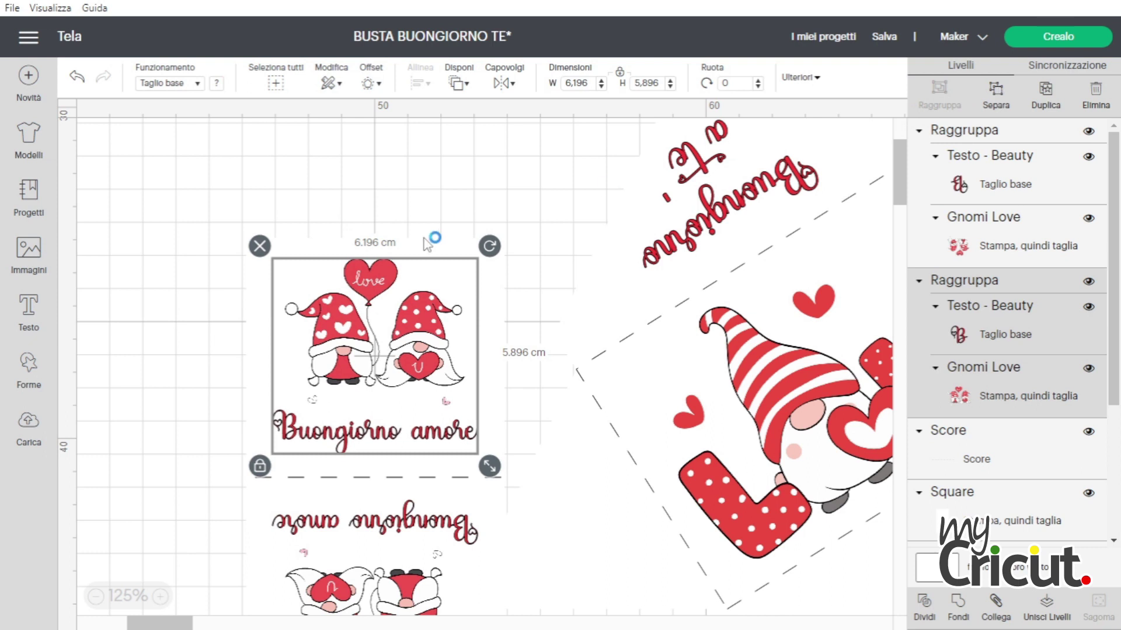
pyautogui.hotkey('ctrl', 'shift', 'g')
pyautogui.click(373, 549)
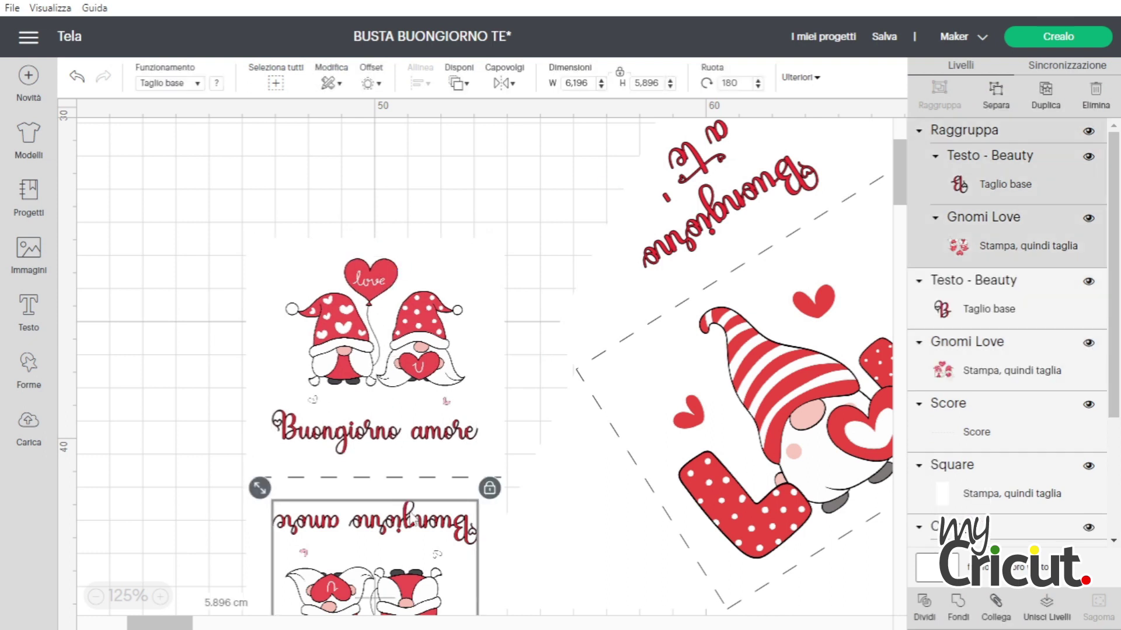
pyautogui.click(995, 94)
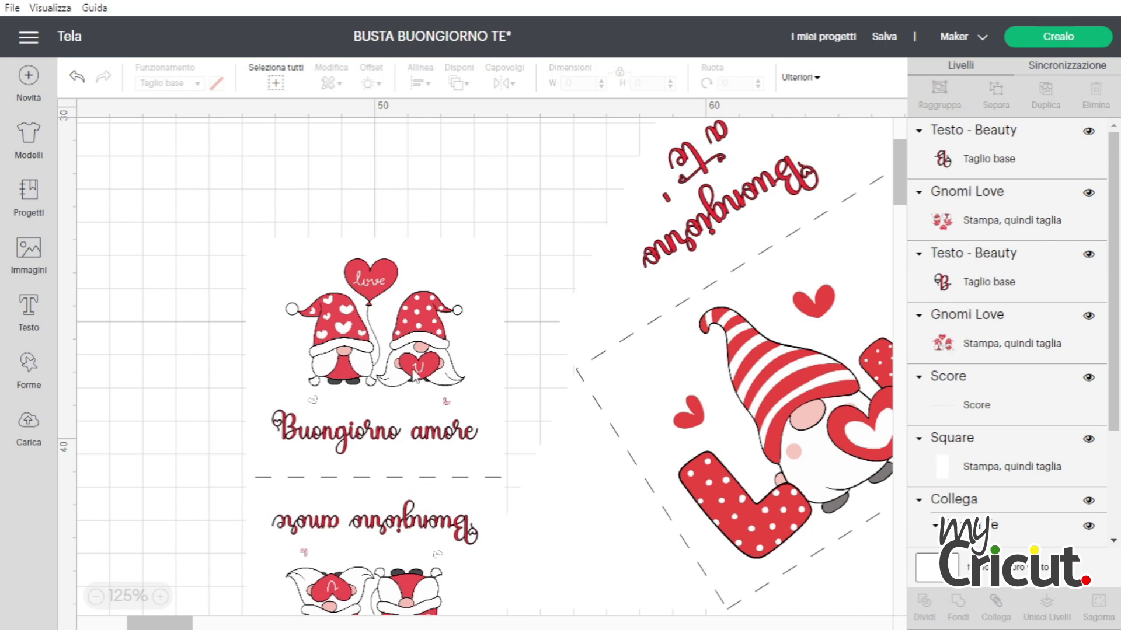
# Flatten both "Buongiorno amore" texts, both gnome images and the card rectangle into one printable layer, leaving out the score line
pyautogui.click(439, 340)
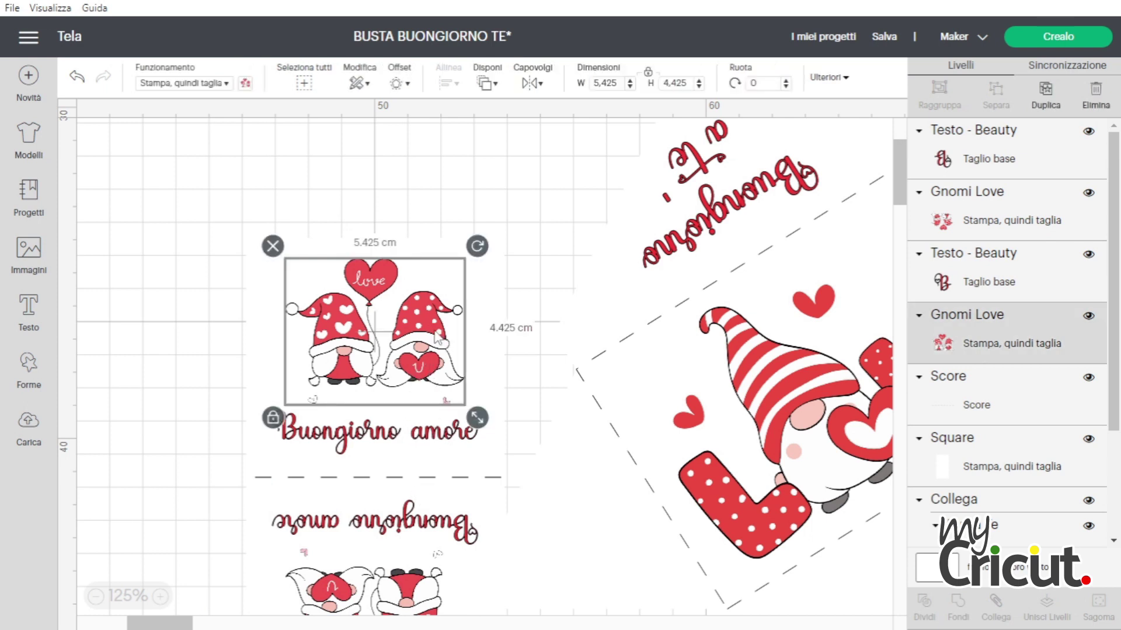
pyautogui.keyDown('shift'); pyautogui.click(435, 426); pyautogui.keyUp('shift')
pyautogui.keyDown('shift'); pyautogui.click(421, 524); pyautogui.keyUp('shift')
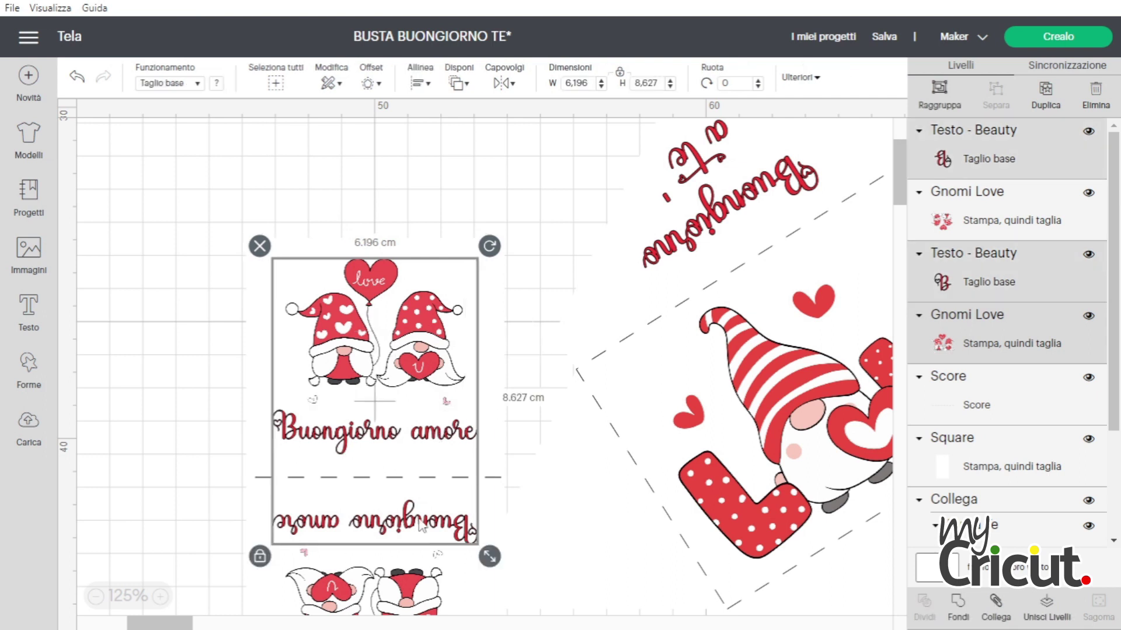
pyautogui.keyDown('shift'); pyautogui.click(418, 595); pyautogui.keyUp('shift')
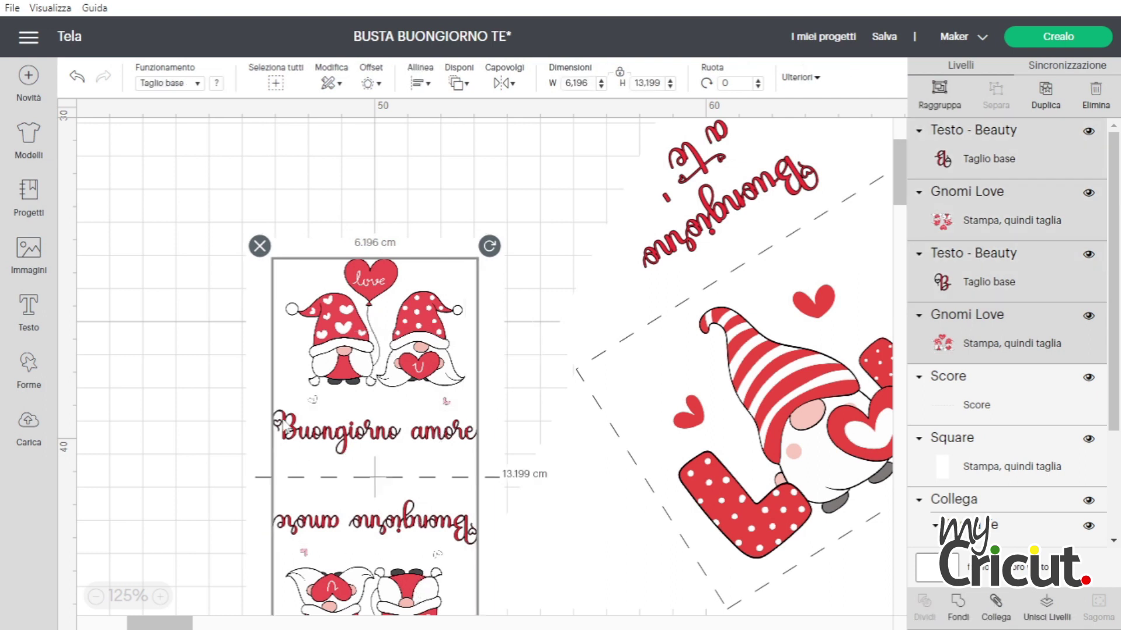
pyautogui.keyDown('shift'); pyautogui.click(257, 393); pyautogui.keyUp('shift')
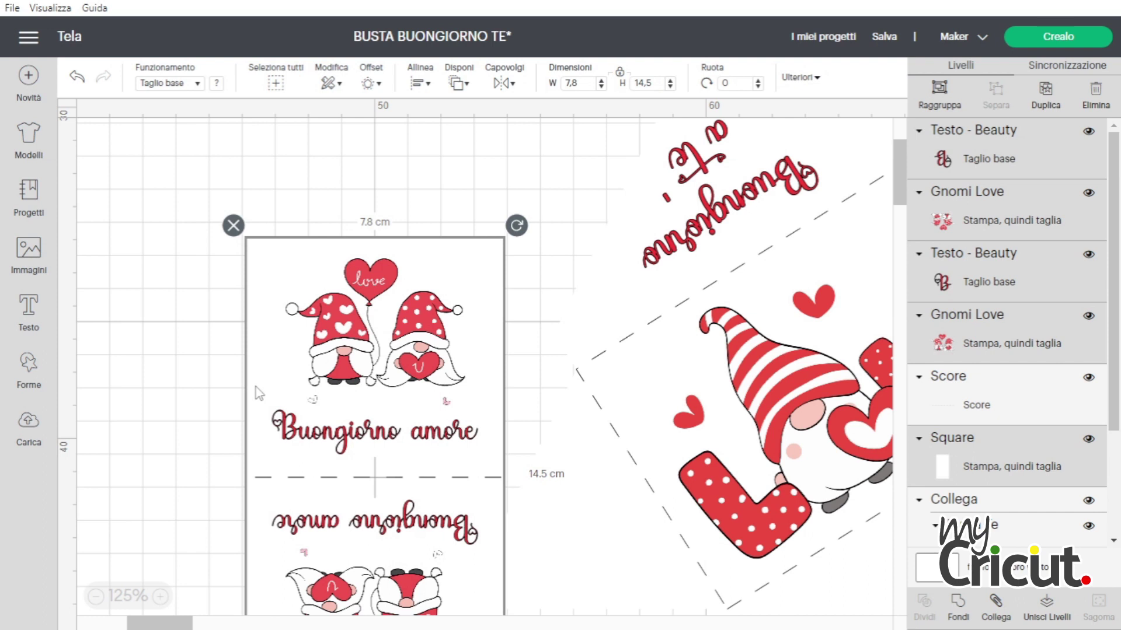
pyautogui.click(1043, 613)
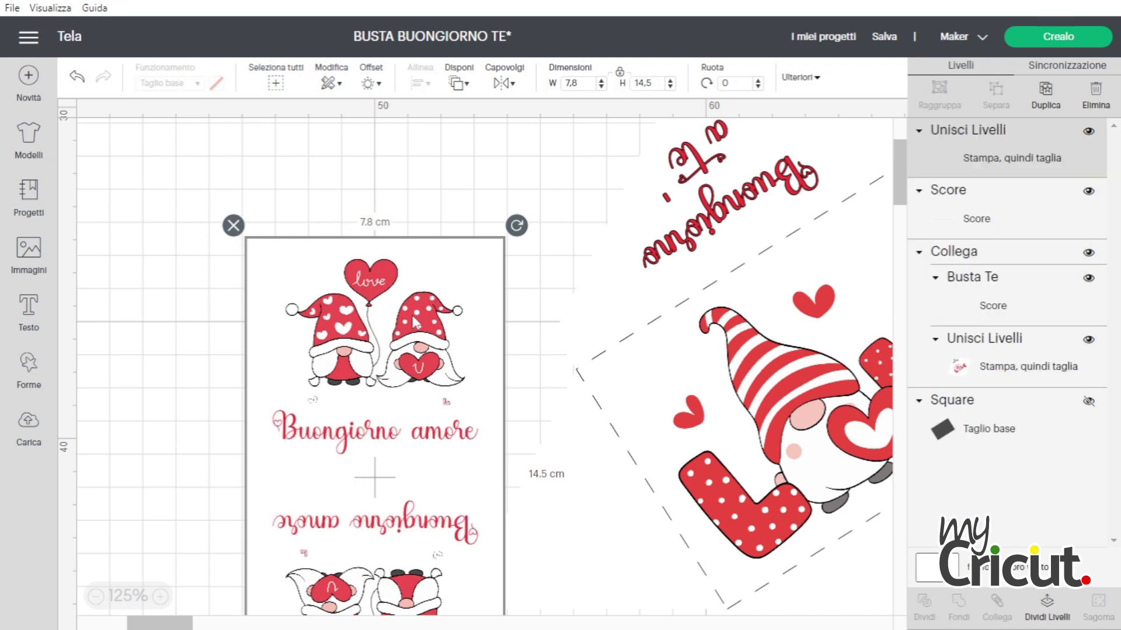
# Send the flattened card to the back, behind its score line
pyautogui.click(458, 83)
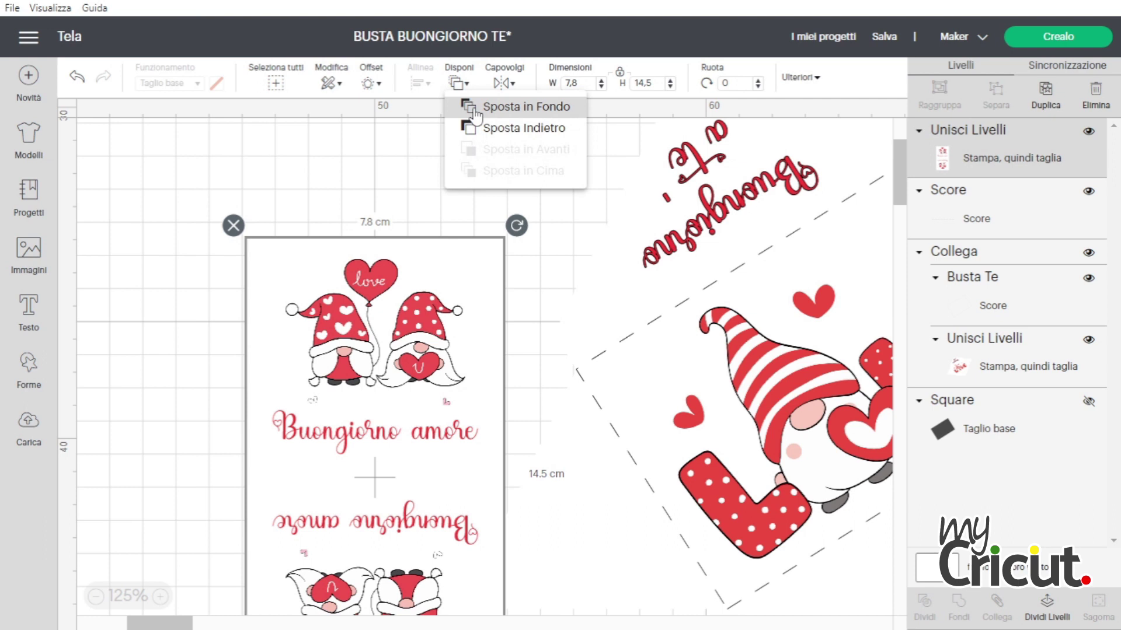
pyautogui.click(476, 111)
pyautogui.click(108, 205)
# Attach the card's score line to the flattened card and save the project
pyautogui.moveTo(153, 169); pyautogui.dragTo(492, 569)
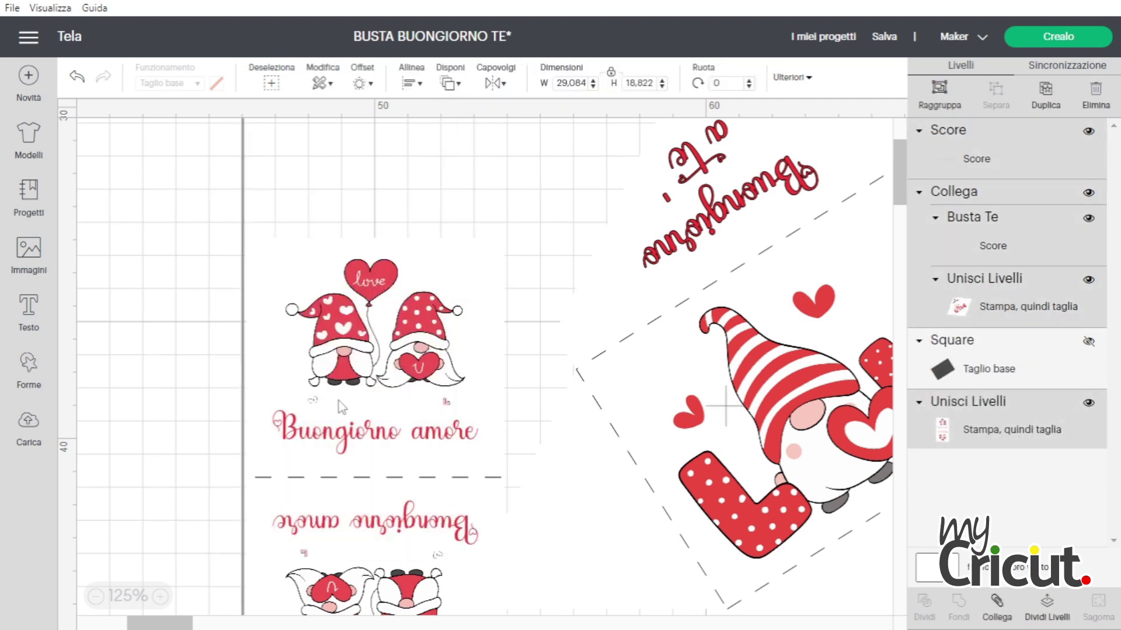
pyautogui.click(970, 443)
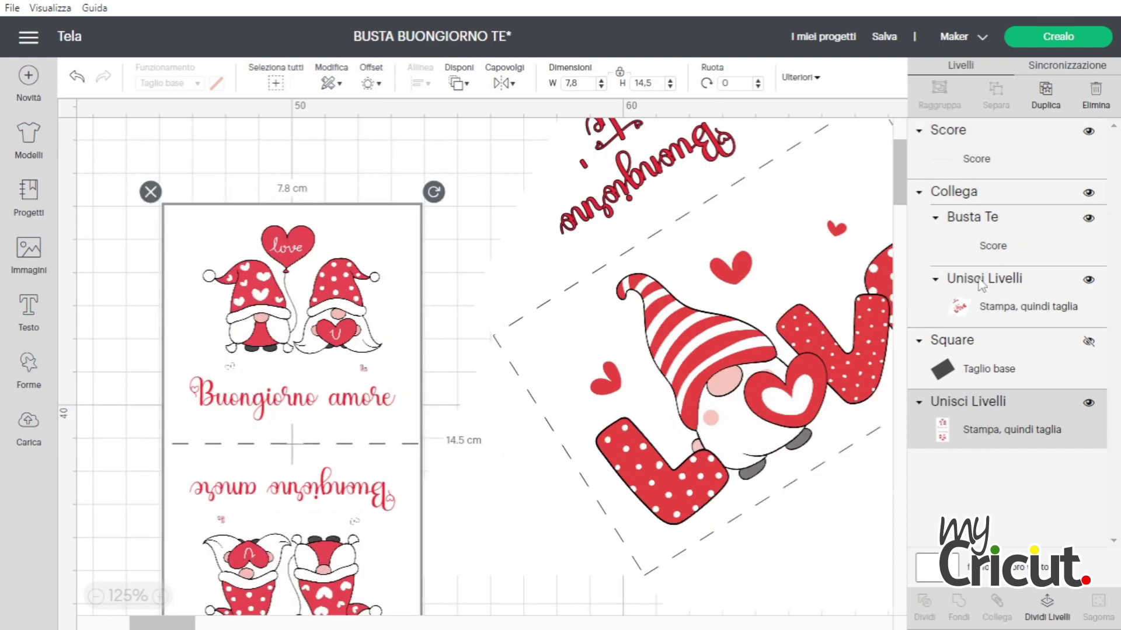
pyautogui.keyDown('shift'); pyautogui.click(985, 142); pyautogui.keyUp('shift')
pyautogui.click(996, 613)
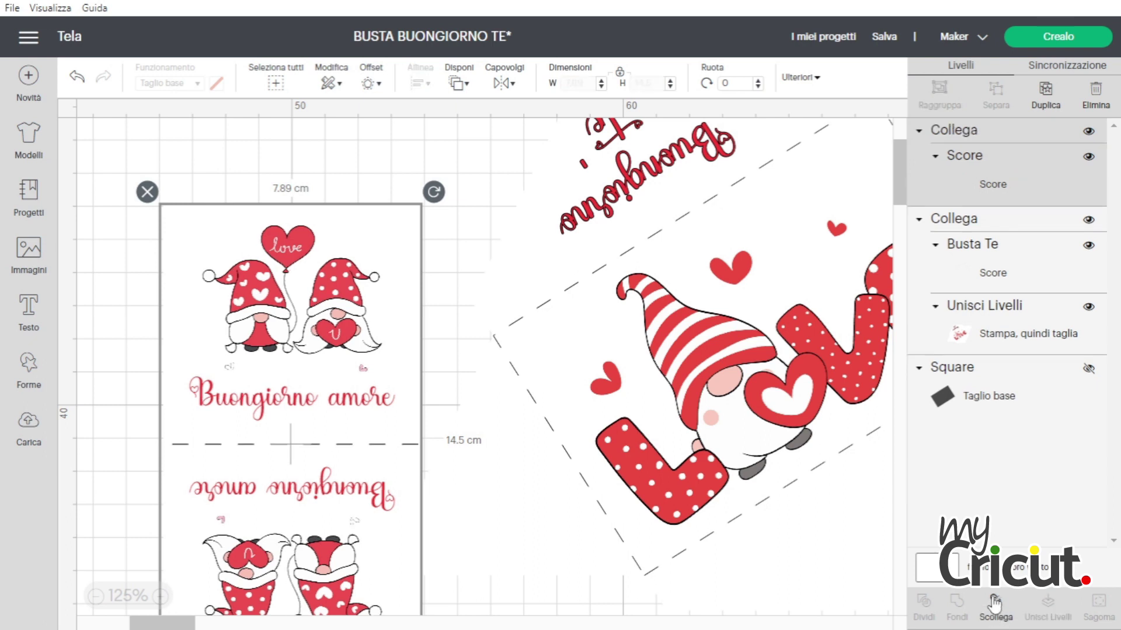
pyautogui.click(884, 37)
pyautogui.click(903, 57)
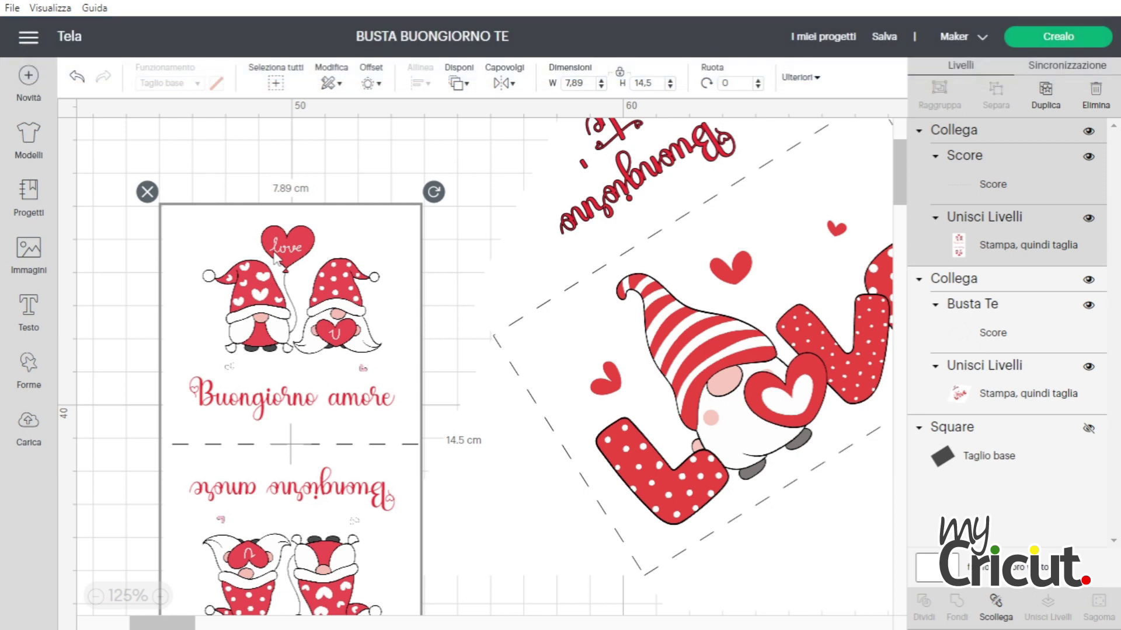
# Proceed to the mat preparation preview and examine the card mat and the envelope mat at 150% zoom
pyautogui.click(1049, 42)
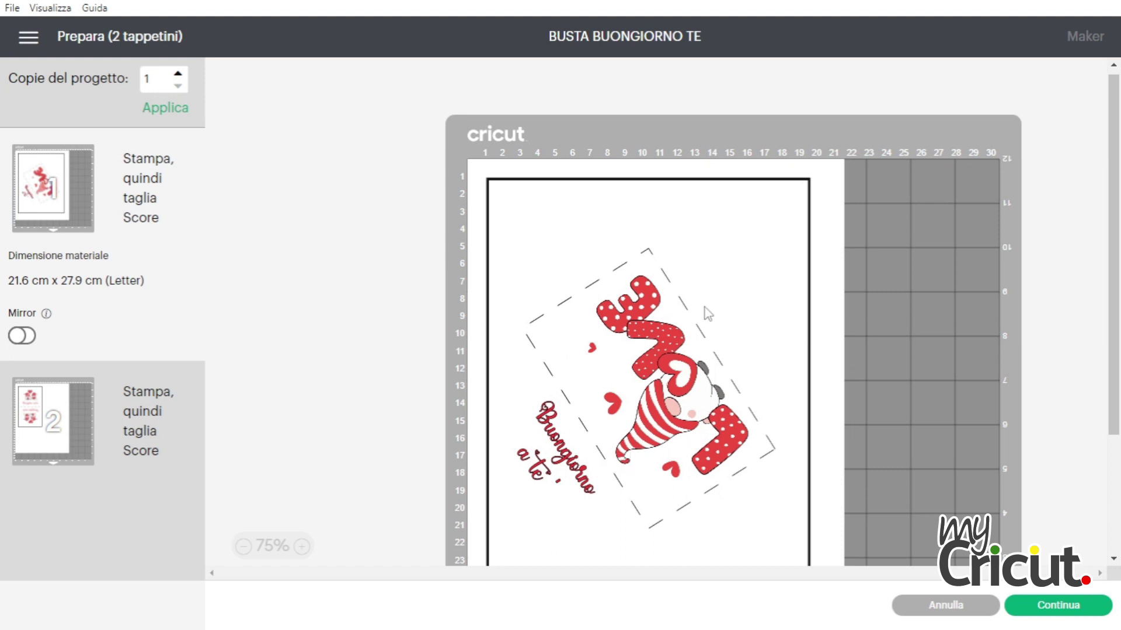
pyautogui.click(47, 417)
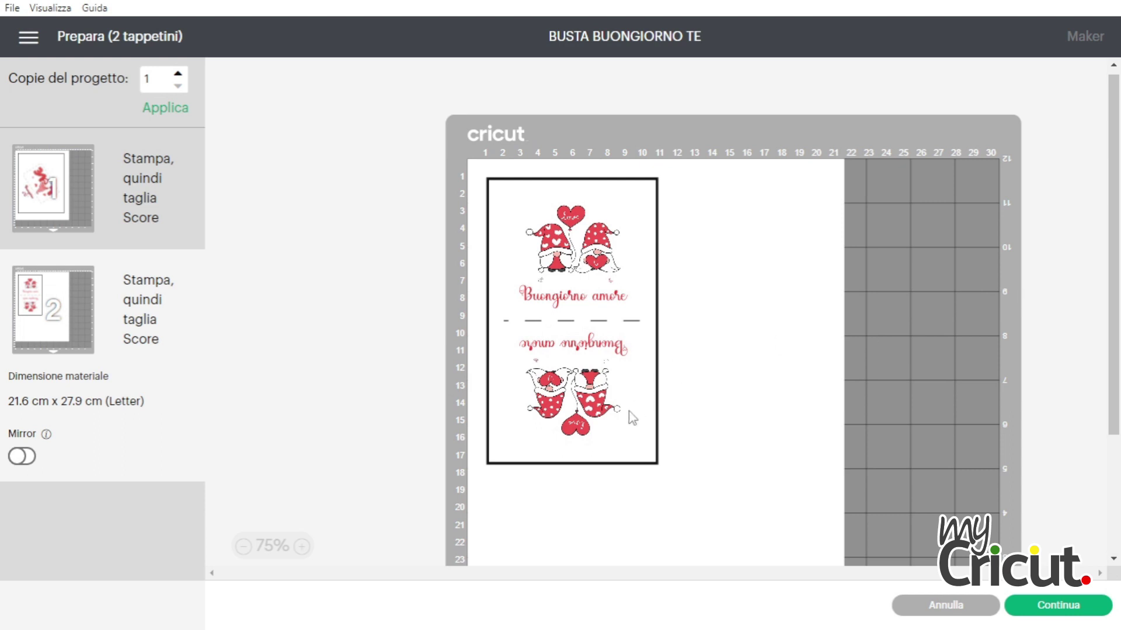
pyautogui.click(304, 547)
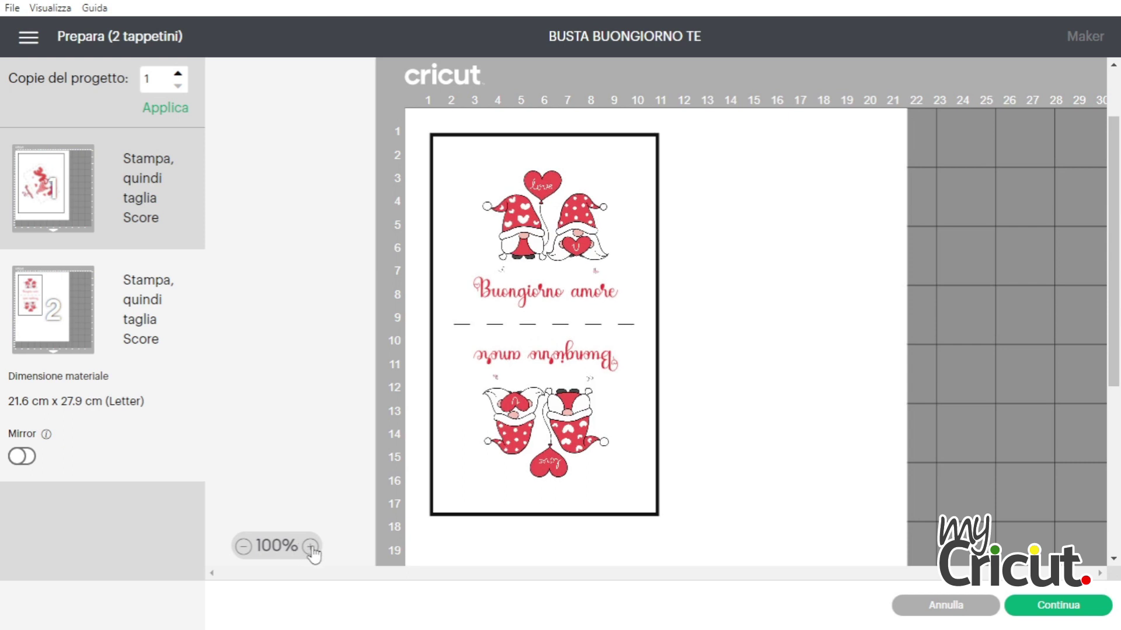
pyautogui.click(310, 548)
pyautogui.click(308, 547)
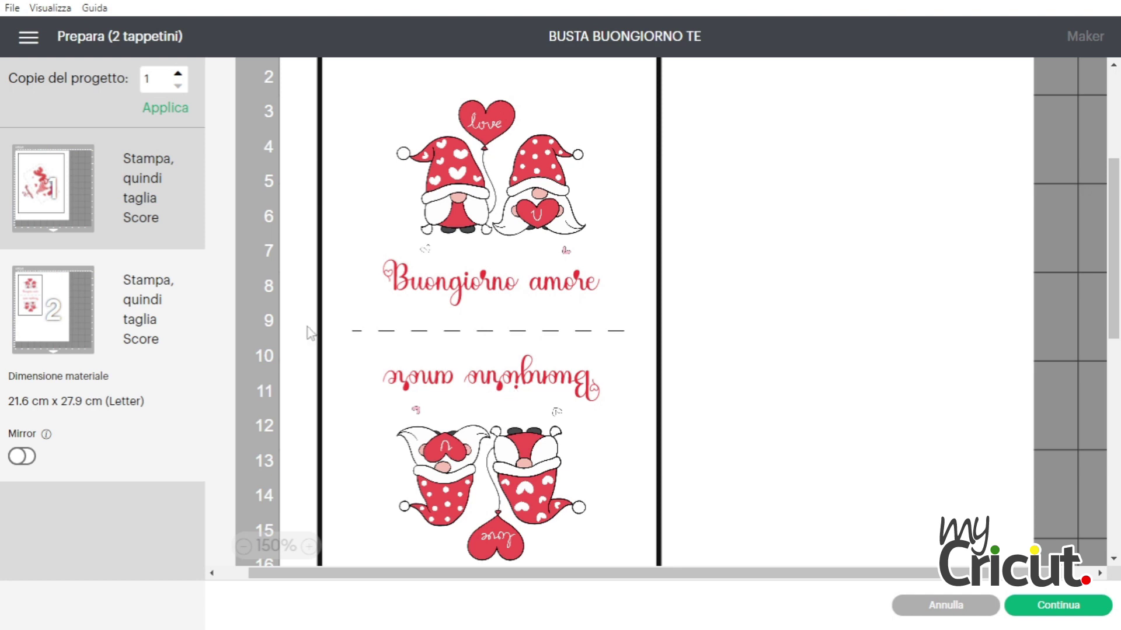
pyautogui.click(44, 201)
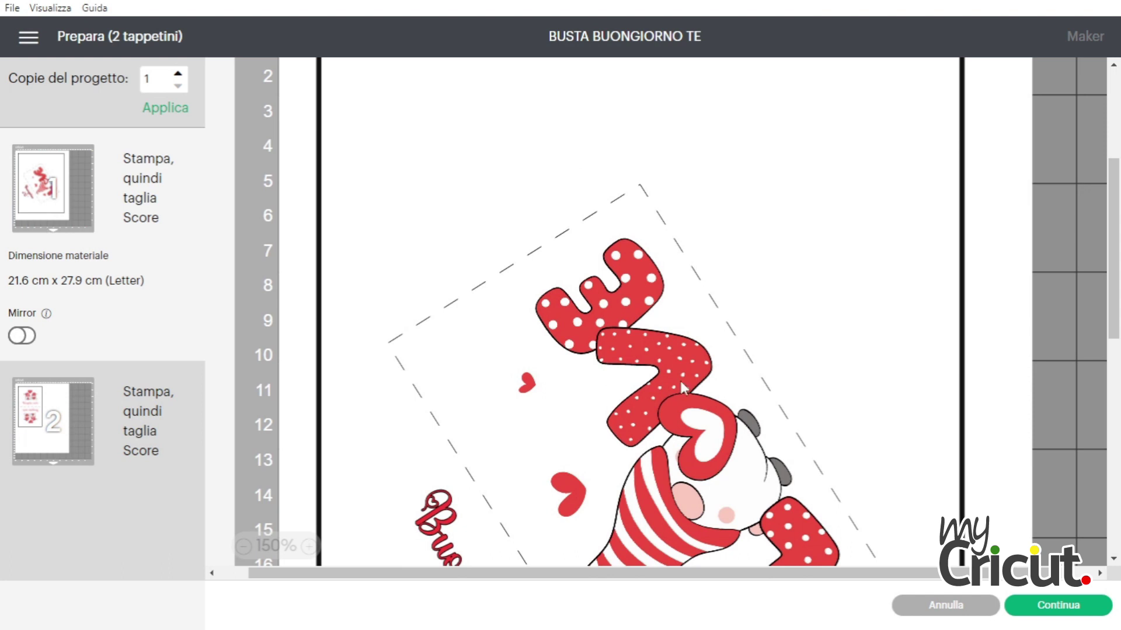
pyautogui.moveTo(1102, 275); pyautogui.dragTo(1102, 358)
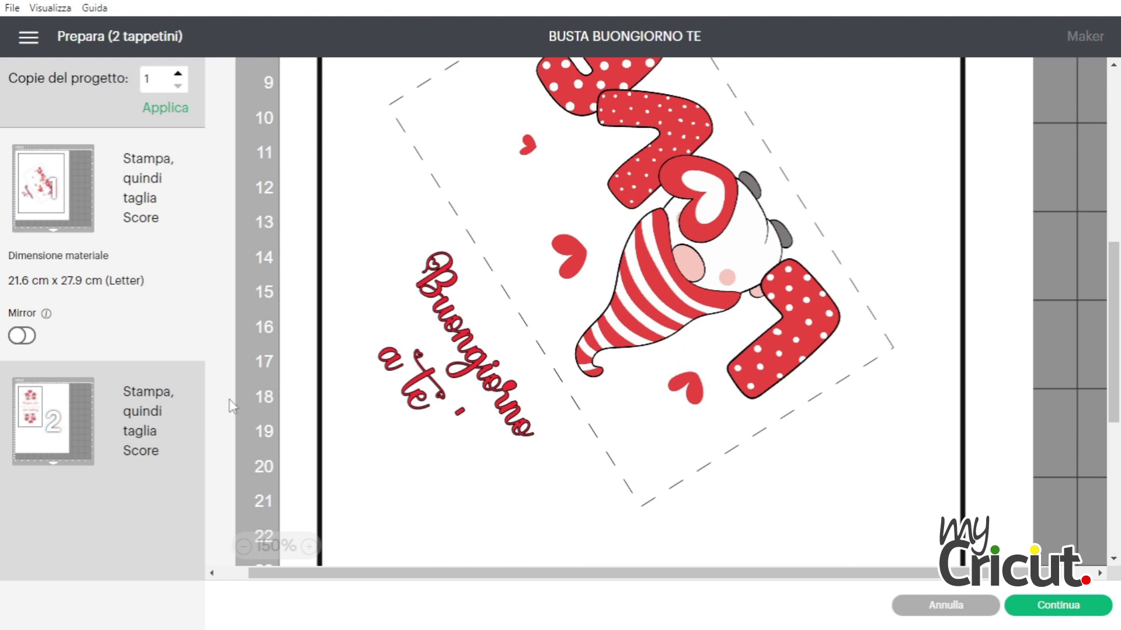
# Continue to the print stage, review the envelope mat's print setup without printing, and switch to the card mat
pyautogui.click(1027, 599)
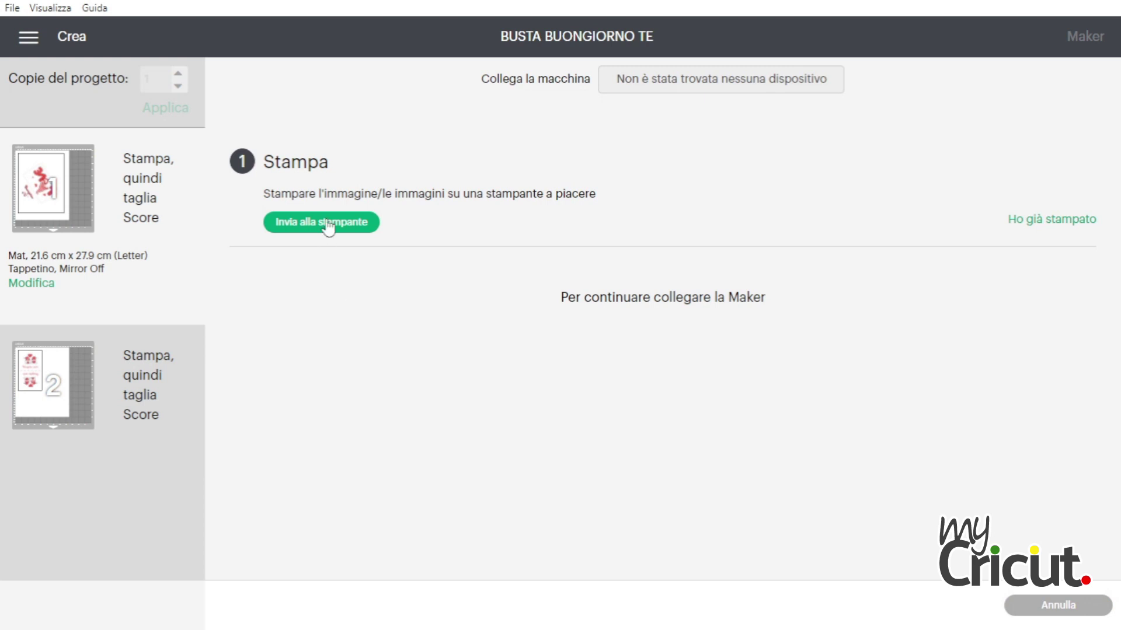
pyautogui.click(326, 227)
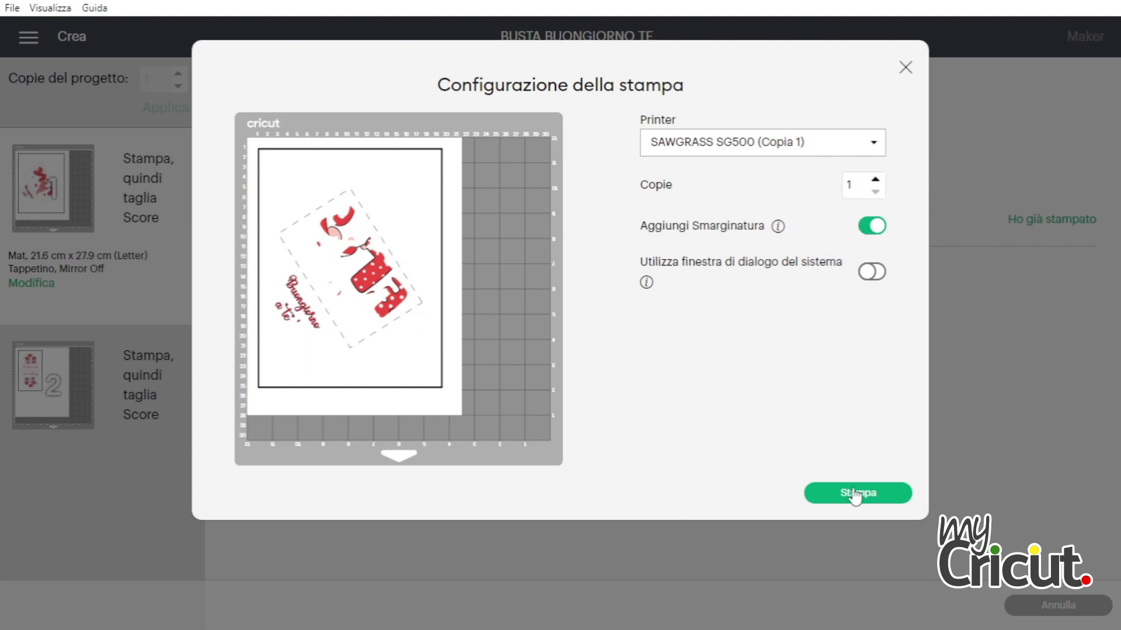
pyautogui.click(905, 69)
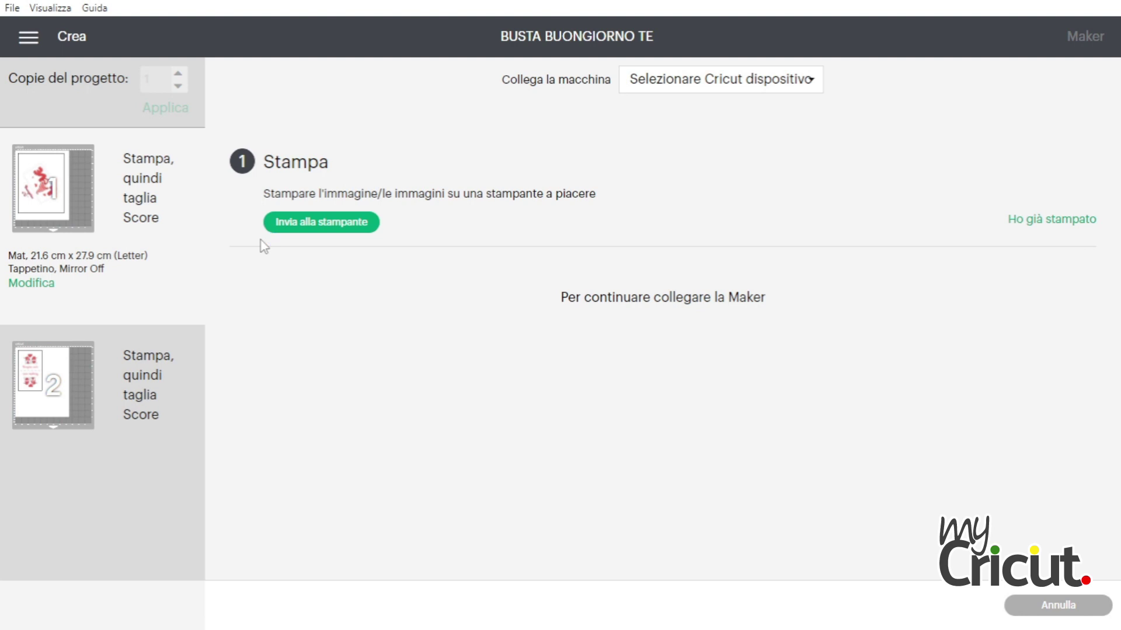
pyautogui.click(46, 380)
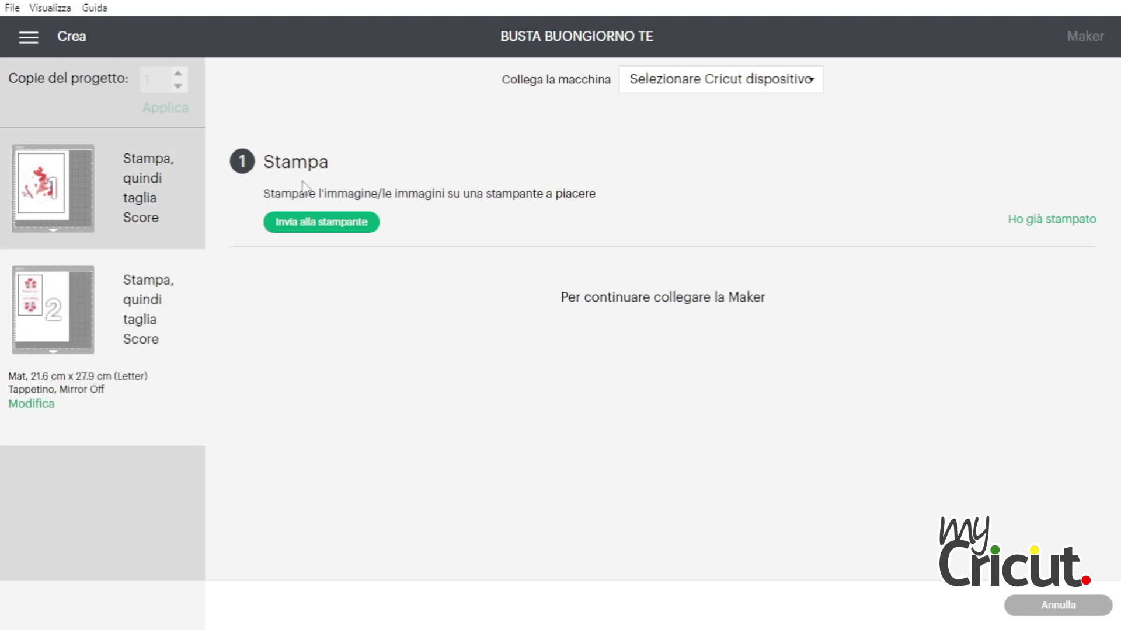